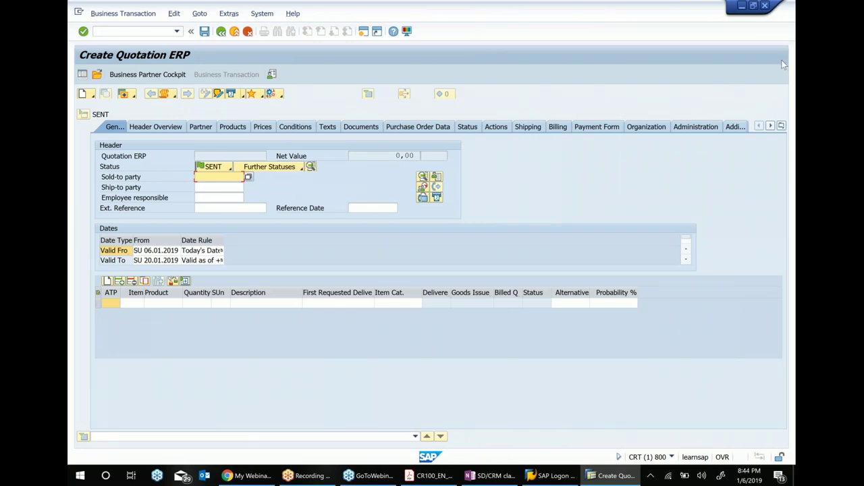
# Create a new sales transaction of type Quot_Sadh_121518
pyautogui.click(789, 118)
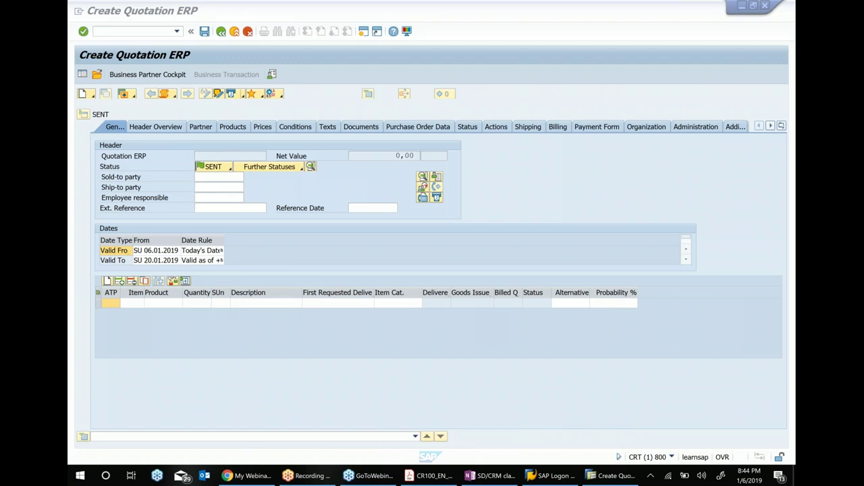
pyautogui.click(93, 96)
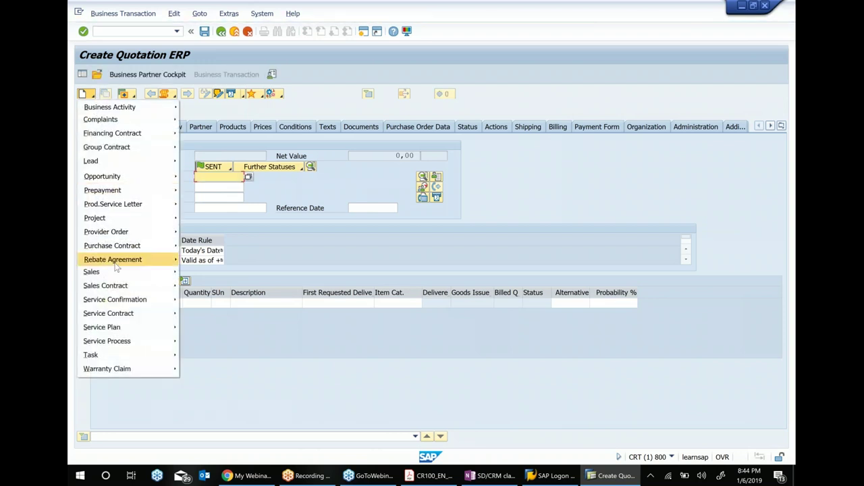
pyautogui.moveTo(106, 196)
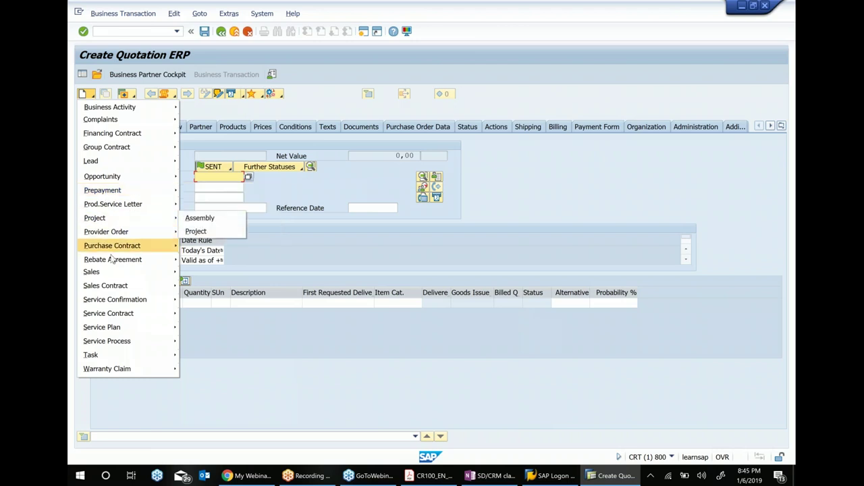
pyautogui.moveTo(110, 274)
pyautogui.moveTo(211, 480)
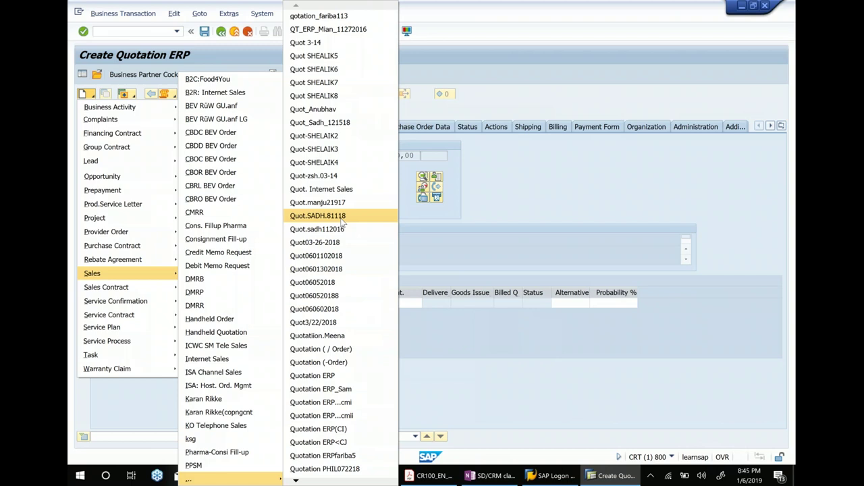
pyautogui.click(349, 127)
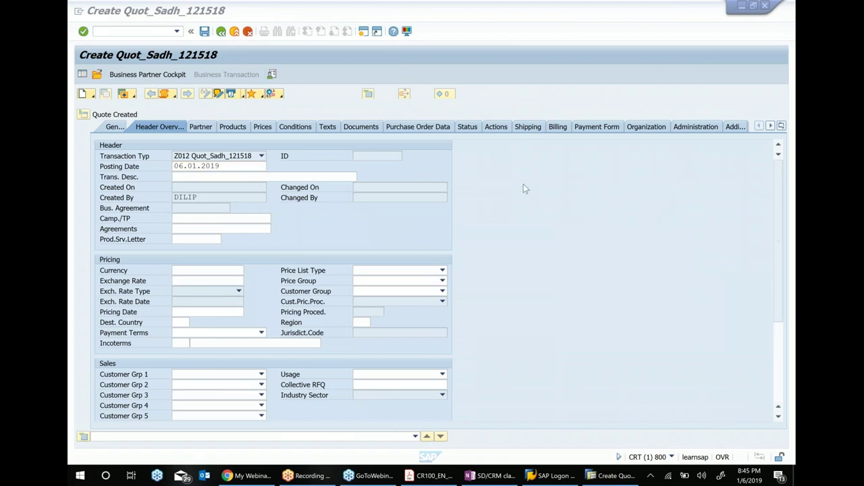
# Enter the customer number as the sold-to party in the quotation's general header data and confirm it
pyautogui.click(120, 125)
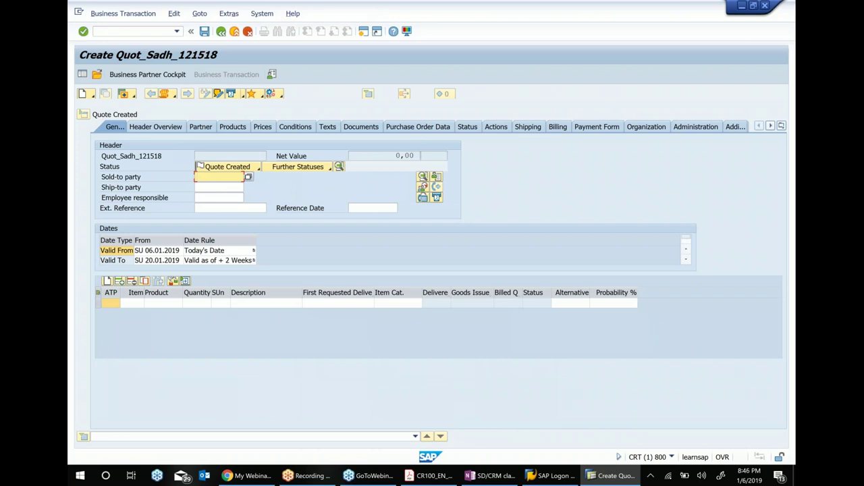
pyautogui.press('BackSpace')
pyautogui.press('Down')
pyautogui.press('Return')
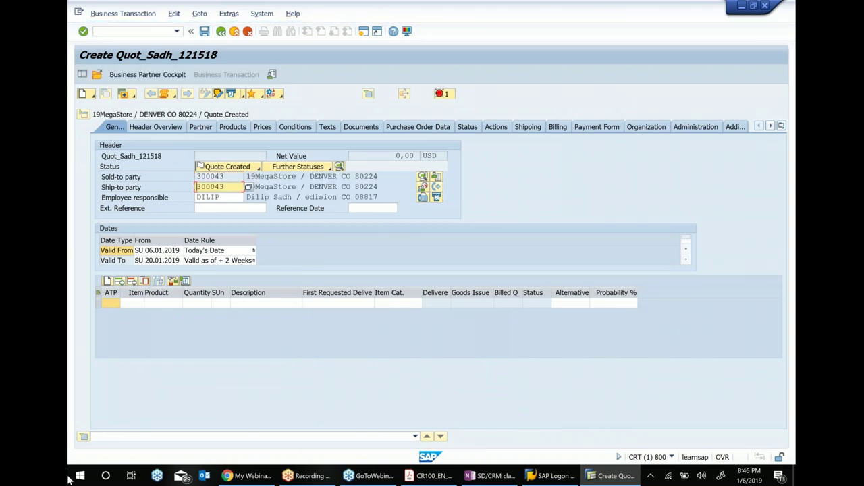
# Review the partners determined for the quotation and the partner functions selectable for the first empty row
pyautogui.click(202, 127)
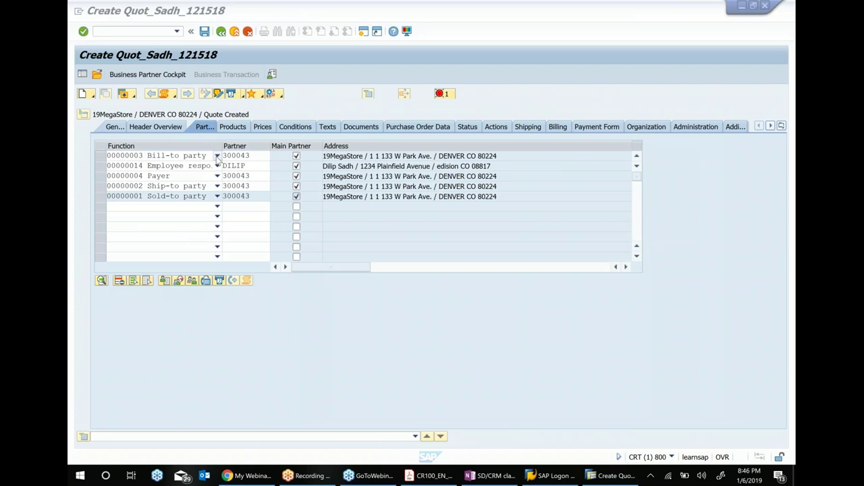
pyautogui.click(100, 197)
pyautogui.click(100, 197)
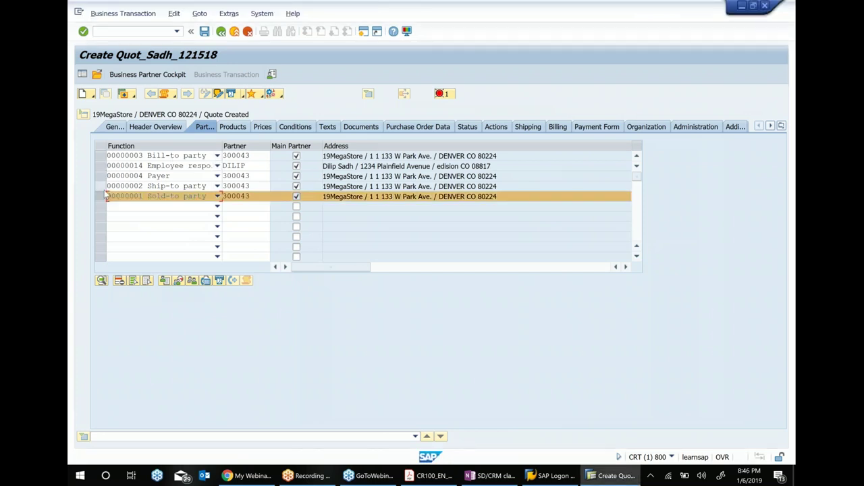
pyautogui.moveTo(102, 190); pyautogui.dragTo(102, 157)
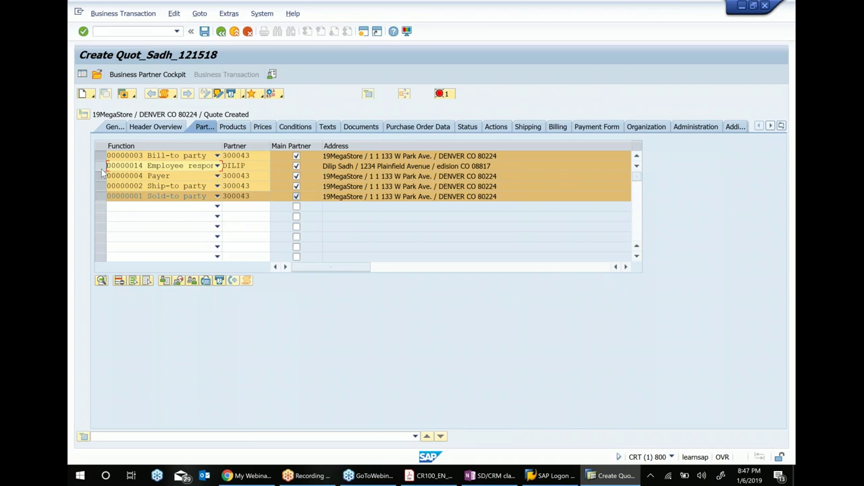
pyautogui.click(218, 207)
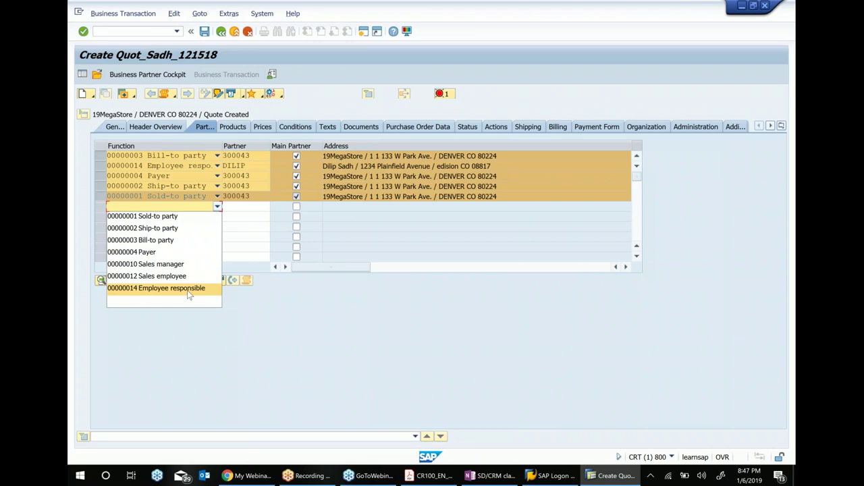
pyautogui.click(312, 333)
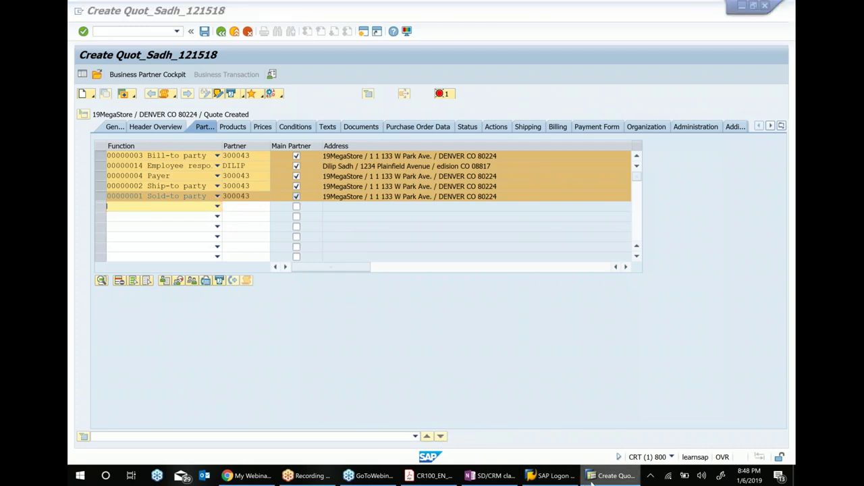
# Compare the Partner Processing: Motivation figure in the Acrobat Reader course PDF with the partner functions selectable in the SAP quotation
pyautogui.click(491, 475)
pyautogui.click(432, 475)
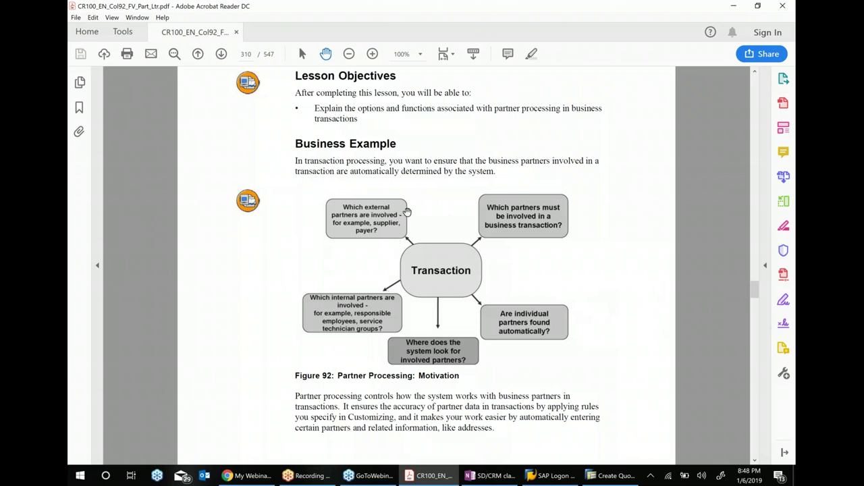
pyautogui.click(610, 475)
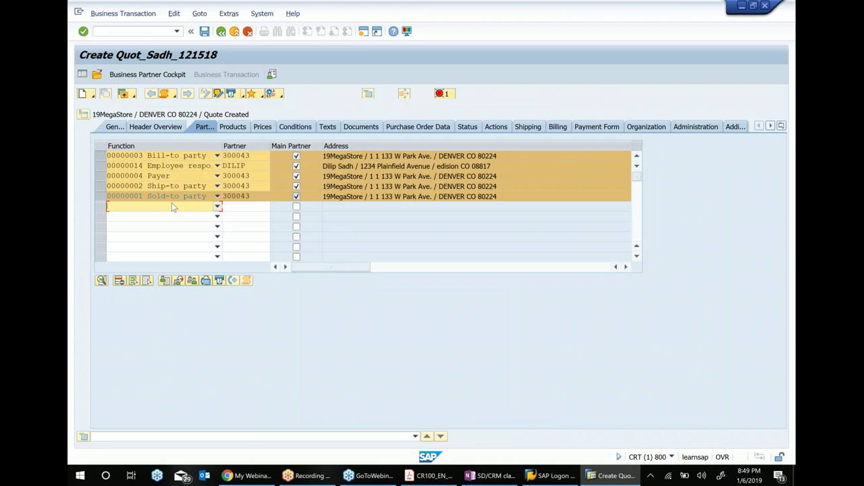
pyautogui.click(216, 207)
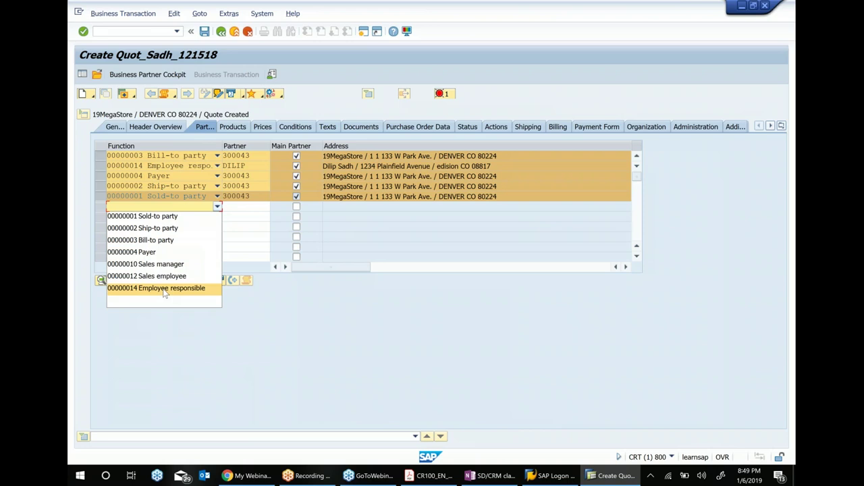
pyautogui.press('Escape')
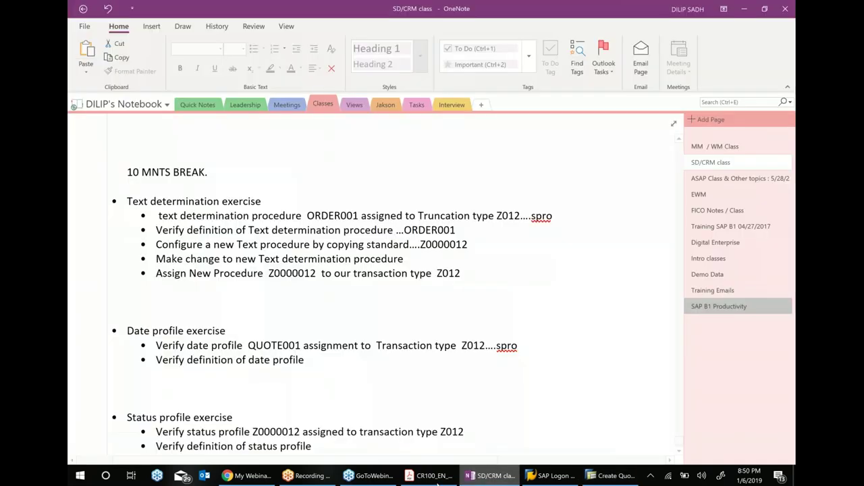
pyautogui.click(429, 476)
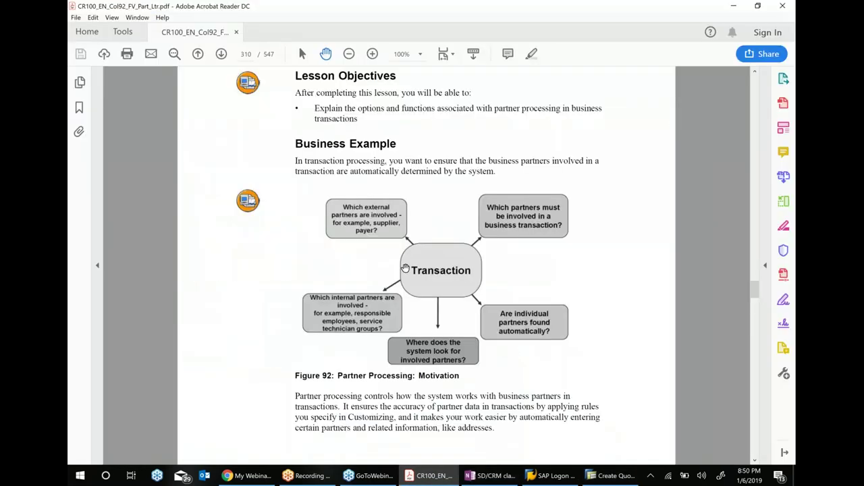
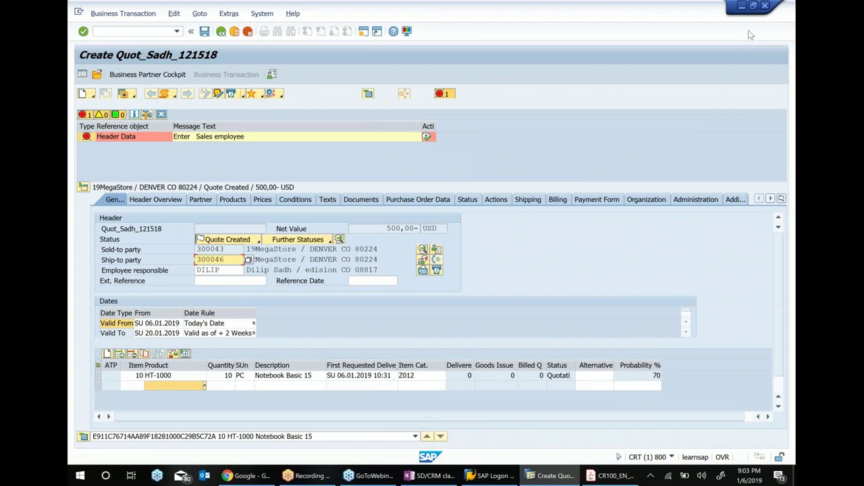
# Clear away the open windows, closing the Google browser window, and switch back to the SAP quotation
pyautogui.click(742, 7)
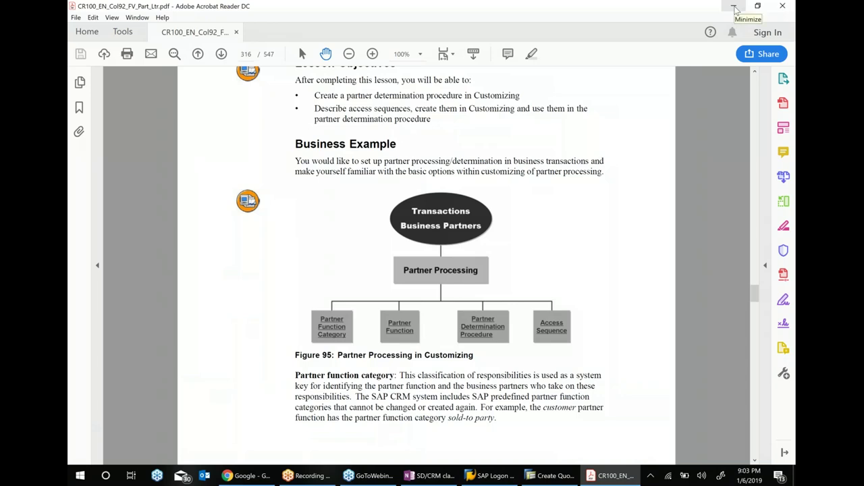
pyautogui.click(733, 7)
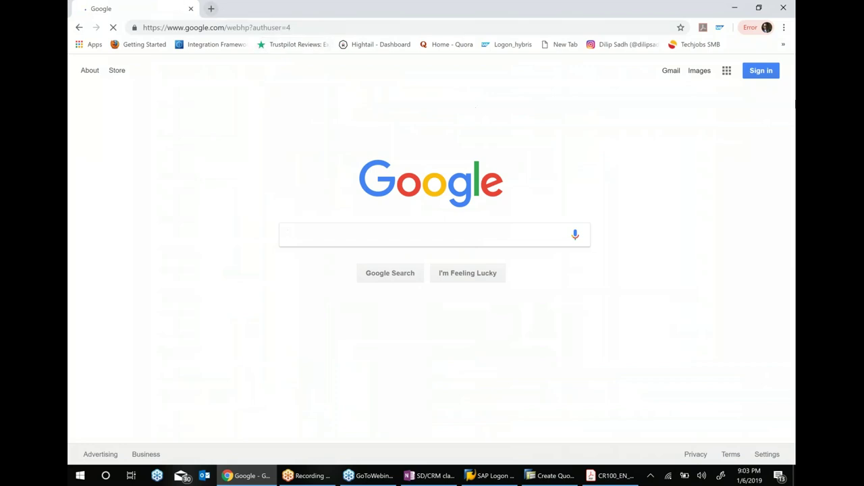
pyautogui.click(783, 8)
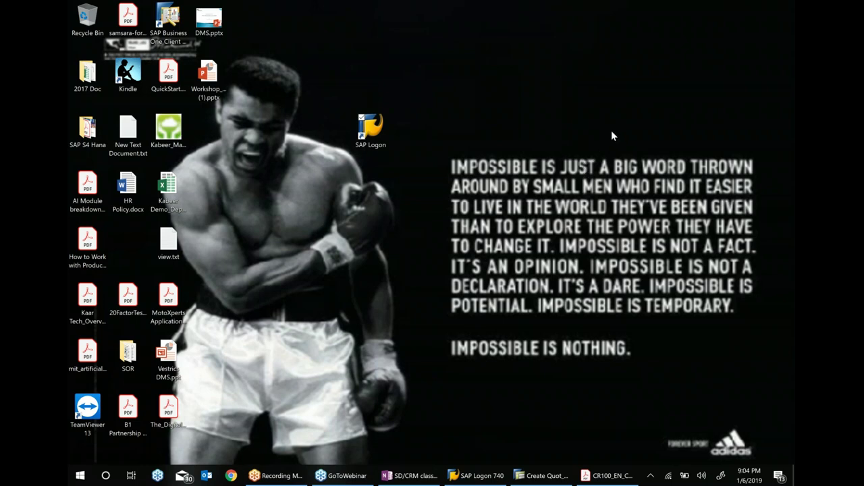
pyautogui.click(546, 476)
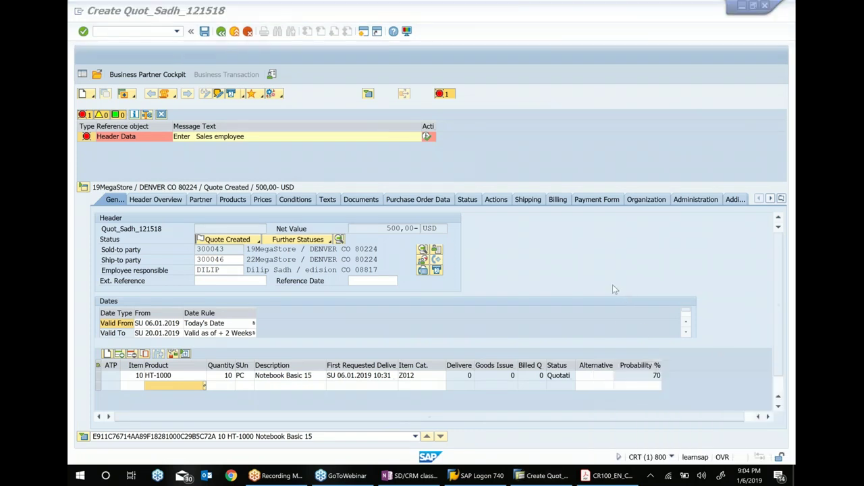
pyautogui.click(456, 110)
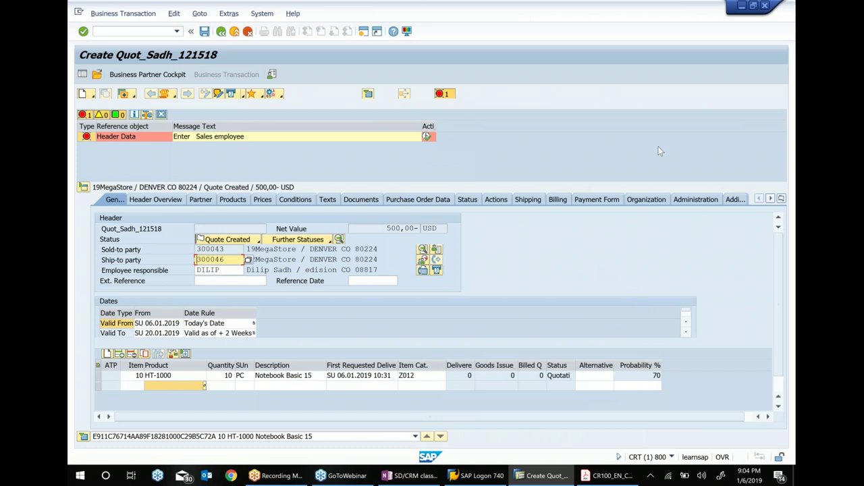
# Open the SAP SD connection from SAP Logon and log on to client 800 with the user name and account password
pyautogui.click(461, 478)
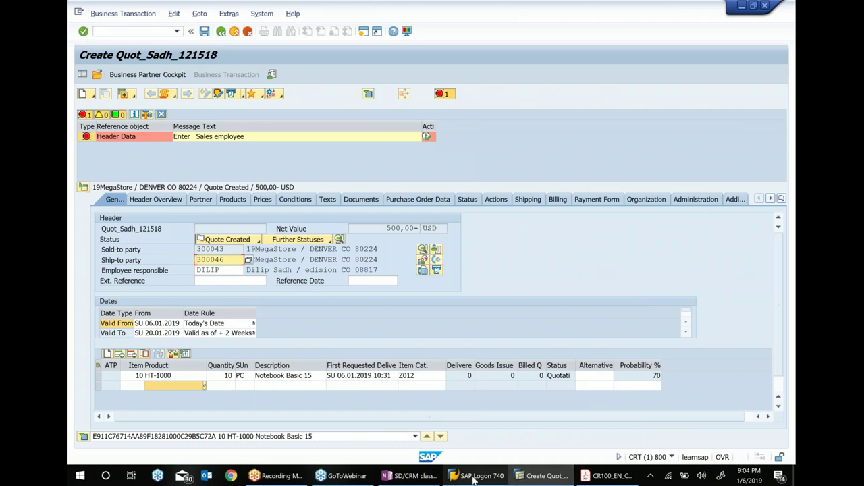
pyautogui.click(427, 143)
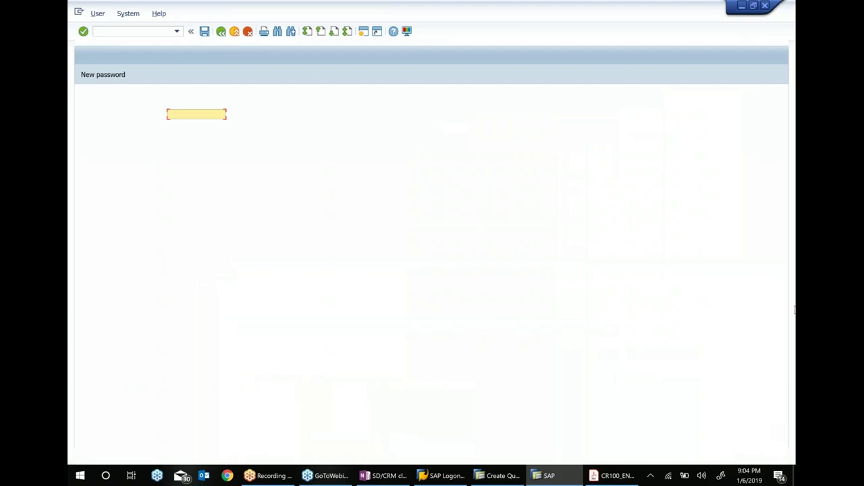
pyautogui.press('BackSpace')
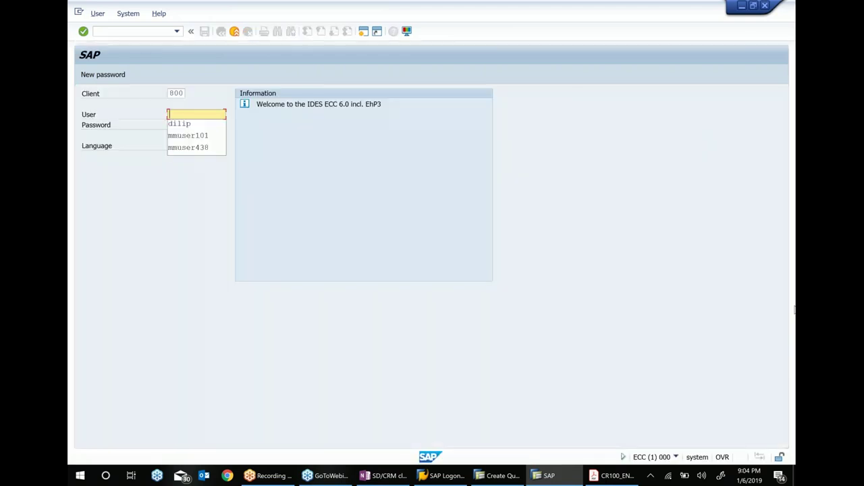
pyautogui.press('Down')
pyautogui.press('Tab')
pyautogui.write('************')
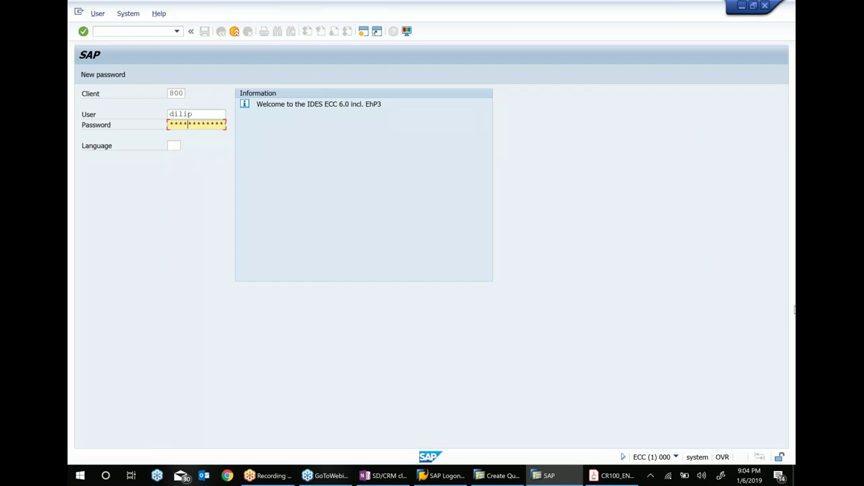
pyautogui.press('Return')
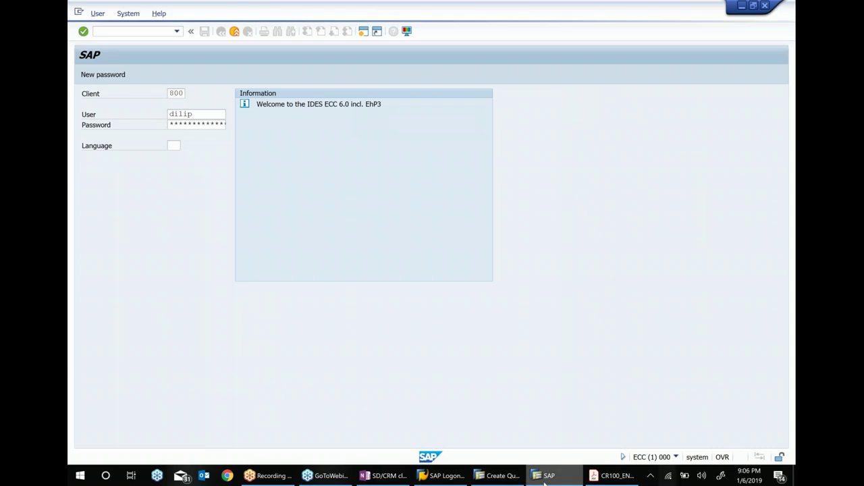
# Minimize the SAP windows and connect the computer to the HTC Portable Hotspot DFCE Wi-Fi network
pyautogui.click(740, 6)
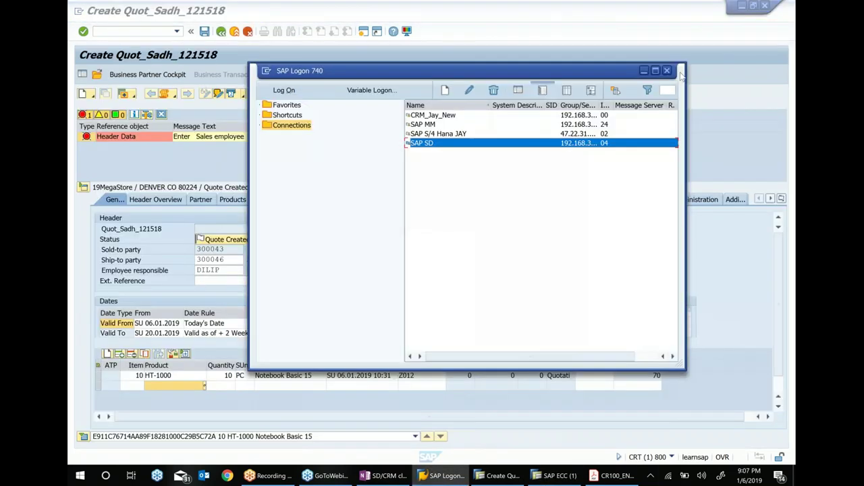
pyautogui.click(643, 70)
pyautogui.click(740, 7)
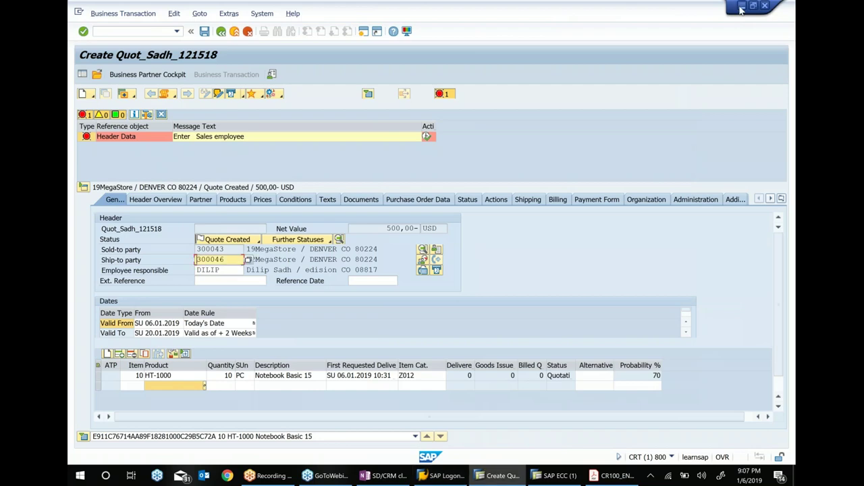
pyautogui.click(701, 478)
pyautogui.click(701, 478)
pyautogui.click(670, 477)
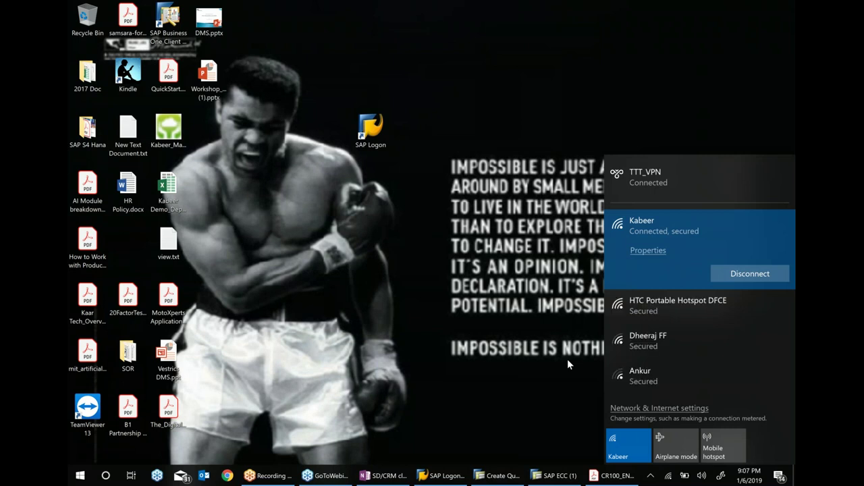
pyautogui.click(654, 307)
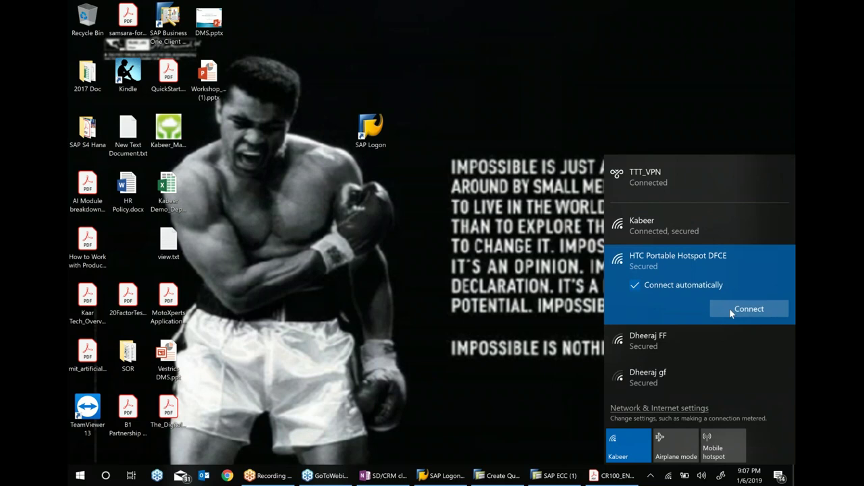
pyautogui.click(749, 308)
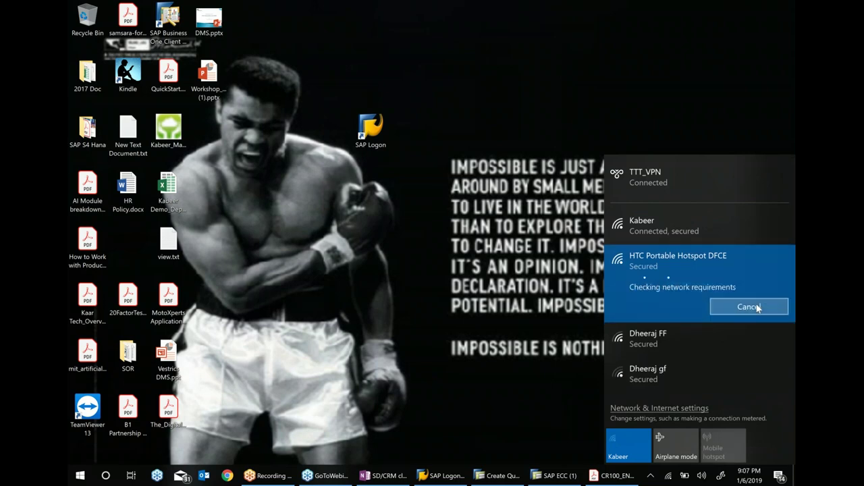
# Dismiss the SAP GUI error dialog for the CRT connection without opening its detailed description
pyautogui.click(527, 292)
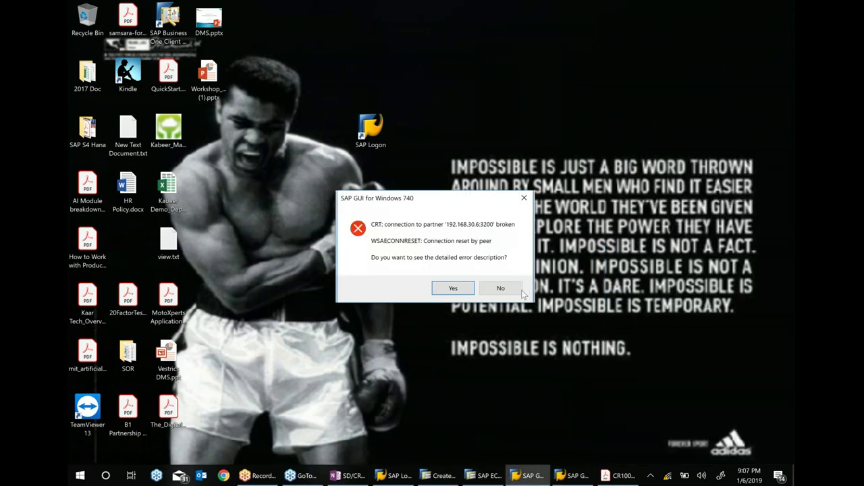
pyautogui.click(521, 291)
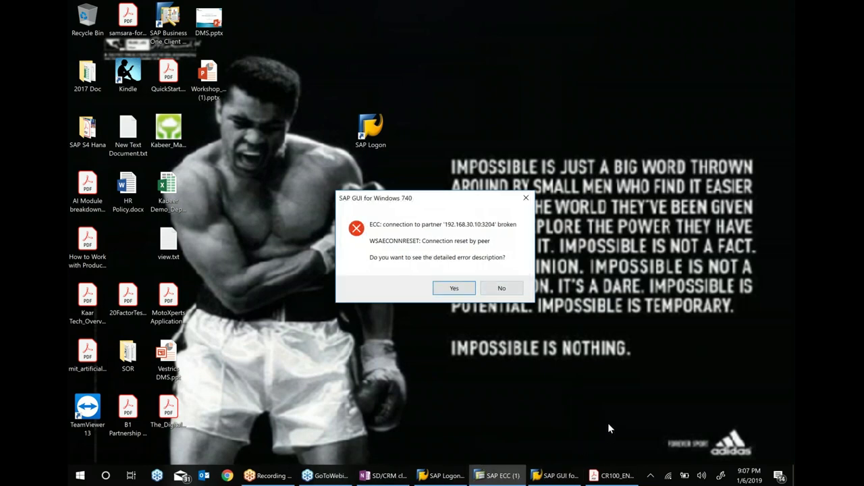
# Dismiss the SAP GUI error for the broken ECC connection and close the Google browser window
pyautogui.click(526, 198)
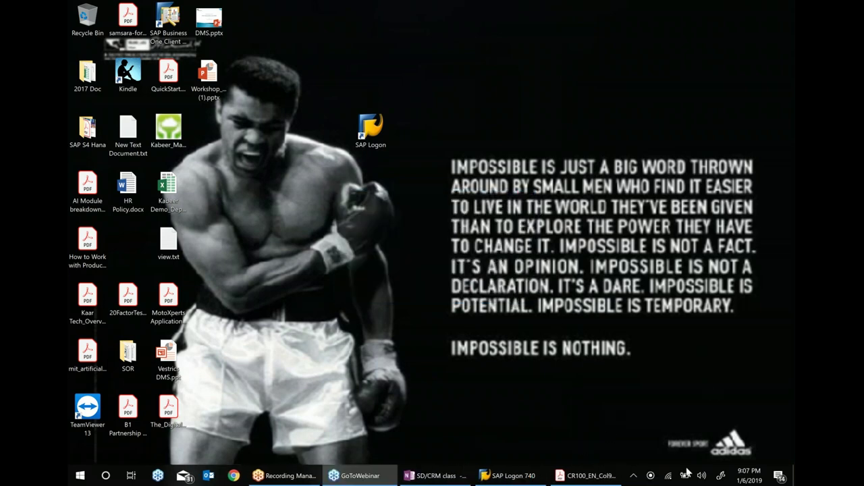
pyautogui.click(668, 478)
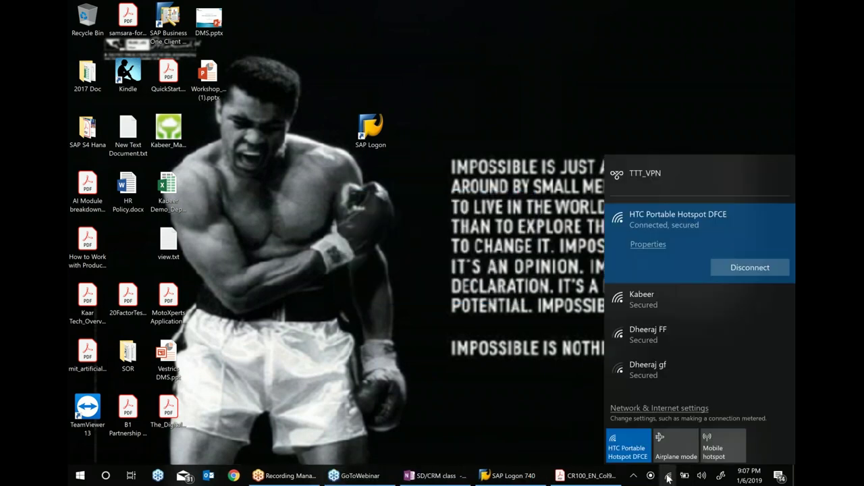
pyautogui.click(668, 478)
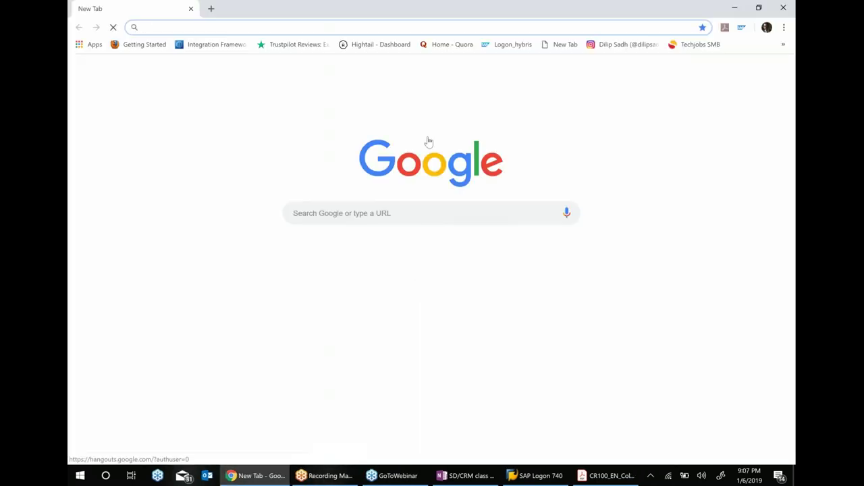
pyautogui.click(786, 8)
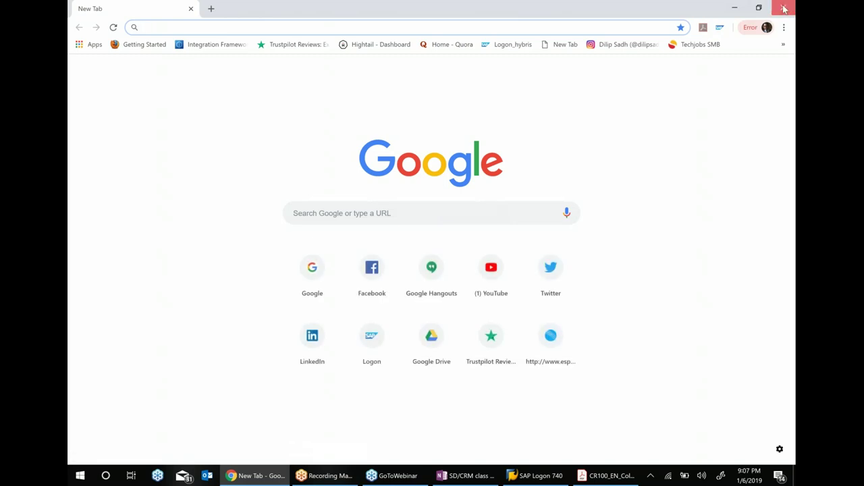
# Try to open the CRM_Jay_New connection from SAP Logon
pyautogui.click(538, 478)
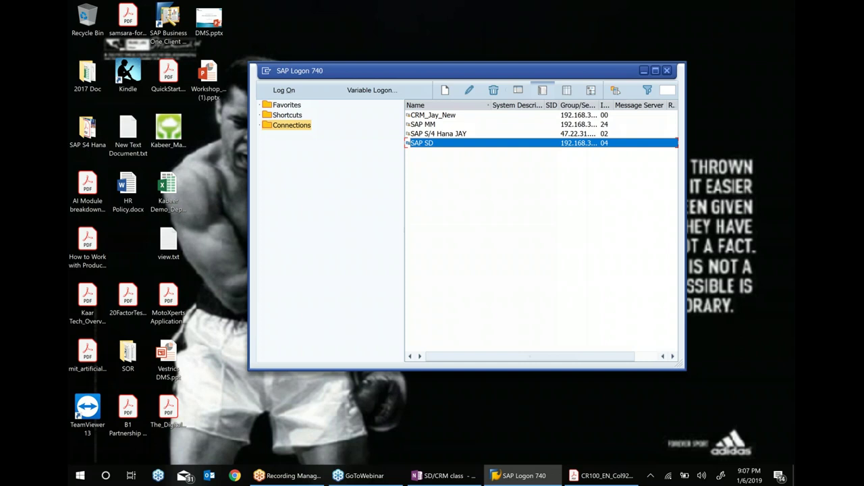
pyautogui.click(419, 116)
pyautogui.press('Return')
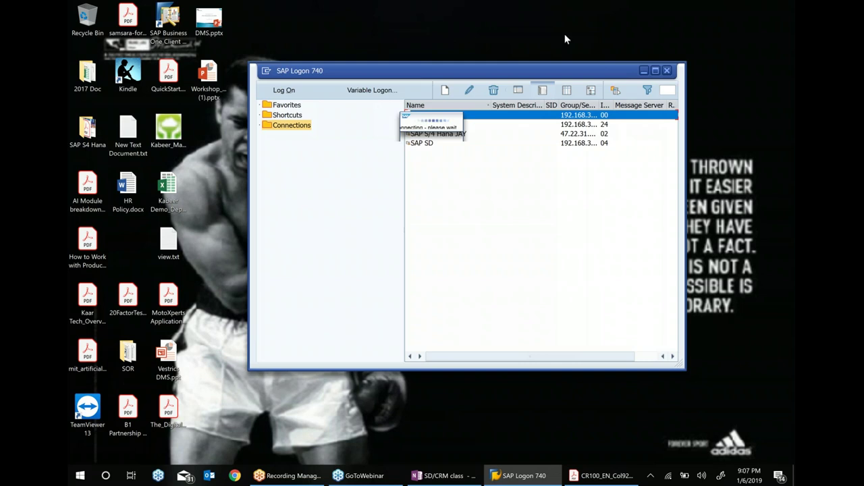
# Connect the computer to the TTT_VPN network
pyautogui.click(667, 476)
pyautogui.click(656, 181)
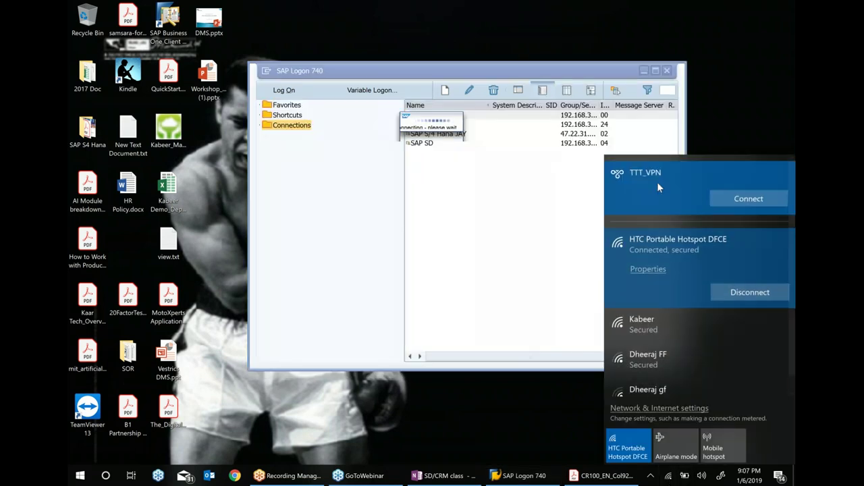
pyautogui.click(743, 200)
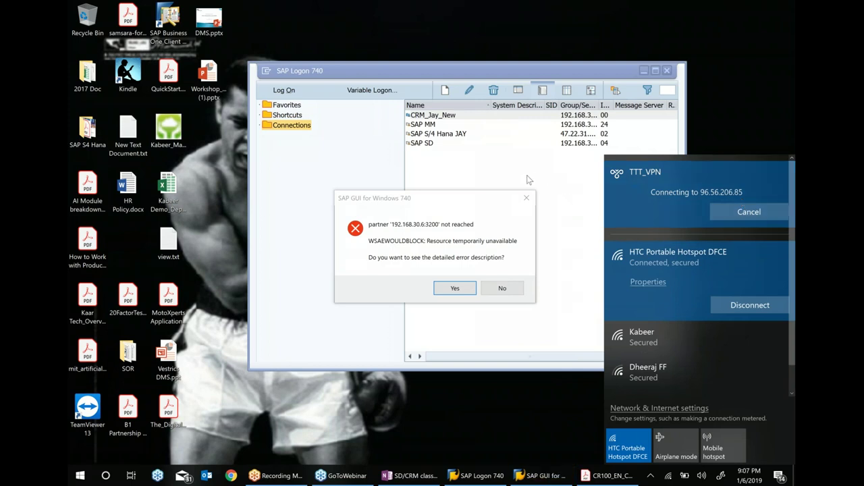
# Dismiss the SAP GUI connection error and close SAP Logon, checking the TTT_VPN connection status
pyautogui.click(530, 201)
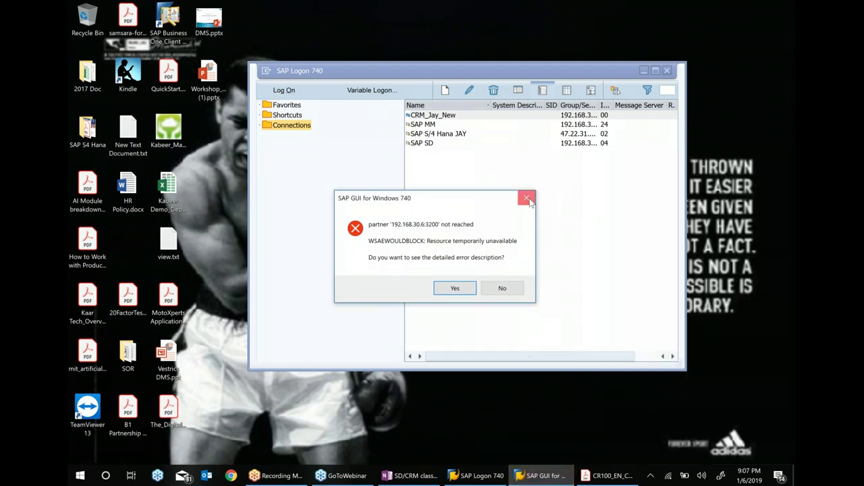
pyautogui.click(529, 201)
pyautogui.click(669, 476)
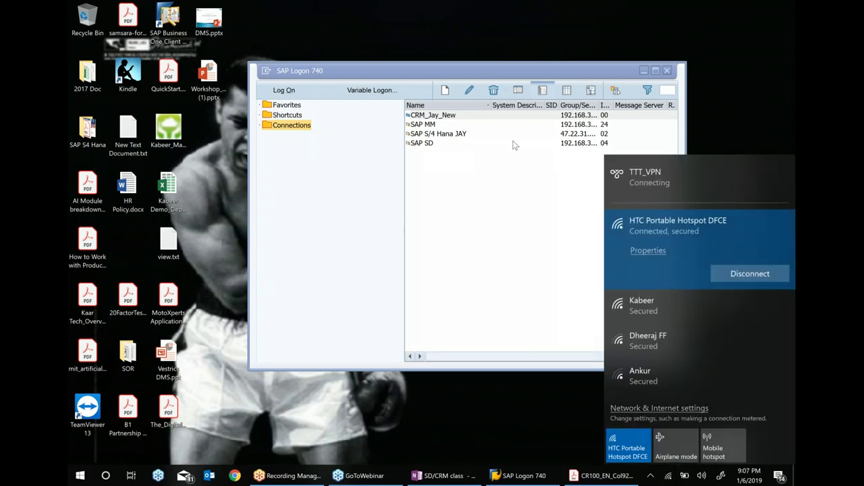
pyautogui.click(668, 71)
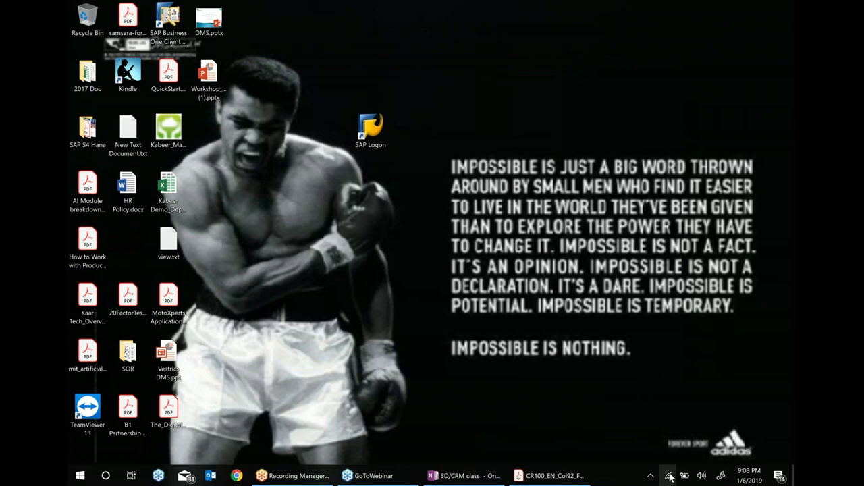
pyautogui.click(669, 477)
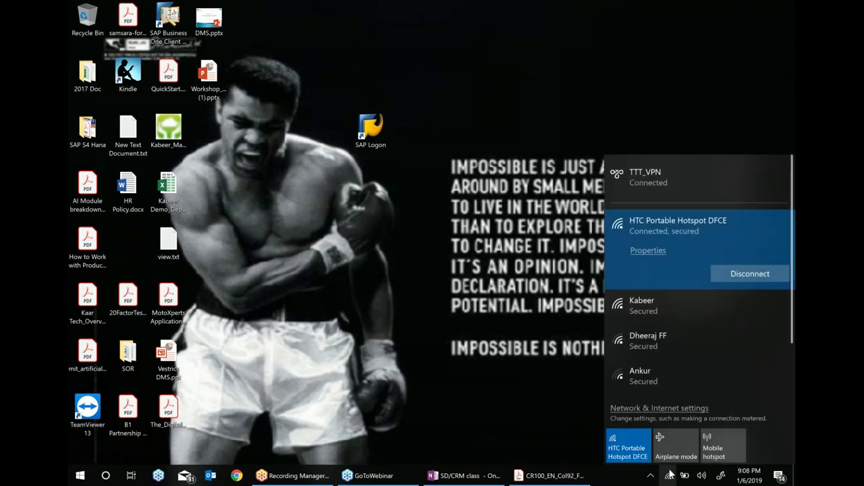
# Reopen SAP Logon and log on to client 800 of the CRM system with the user name and account password
pyautogui.click(394, 146)
pyautogui.click(382, 128)
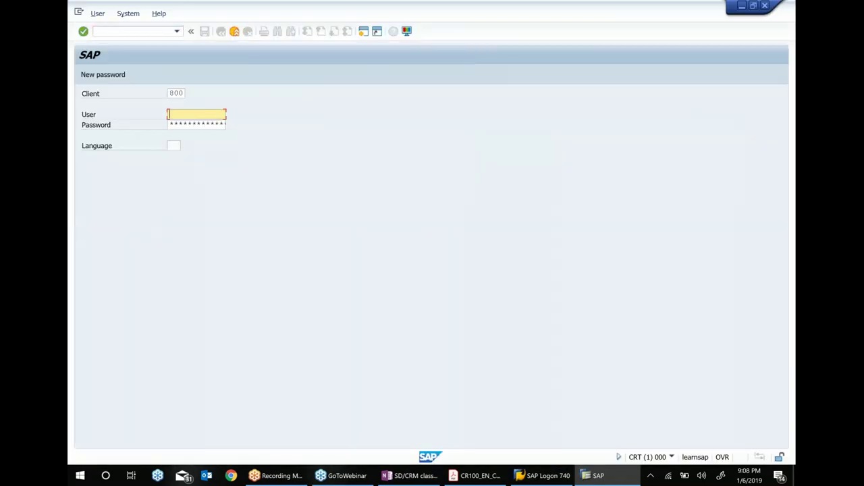
pyautogui.press('BackSpace')
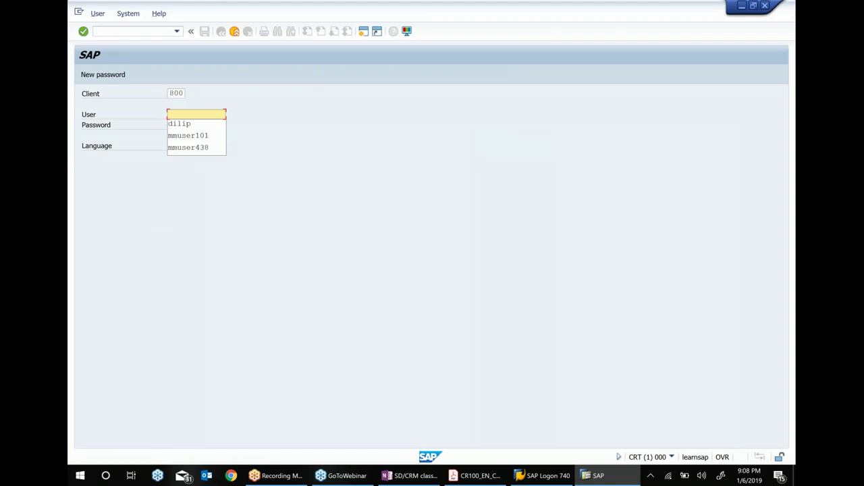
pyautogui.press('Down')
pyautogui.press('Return')
pyautogui.press('Tab')
pyautogui.hotkey('ctrl', 'v')
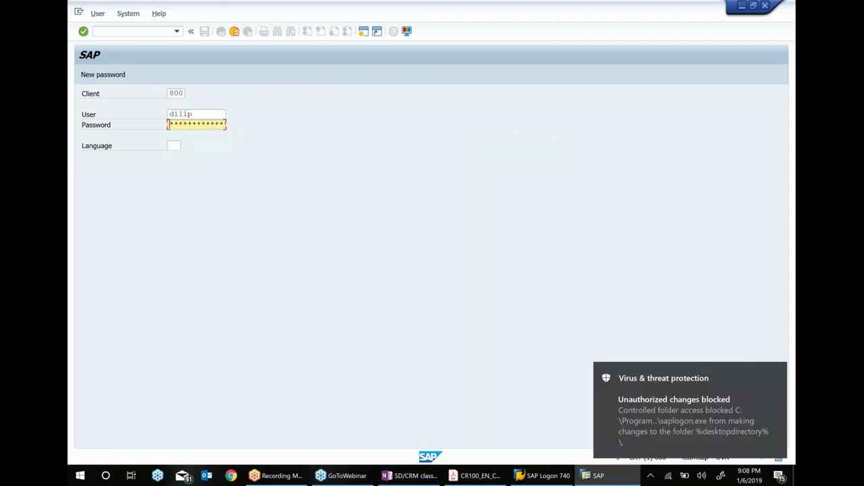
pyautogui.press('Right')
pyautogui.press('Right')
pyautogui.press('Right')
pyautogui.press('Right')
pyautogui.press('Right')
pyautogui.press('Return')
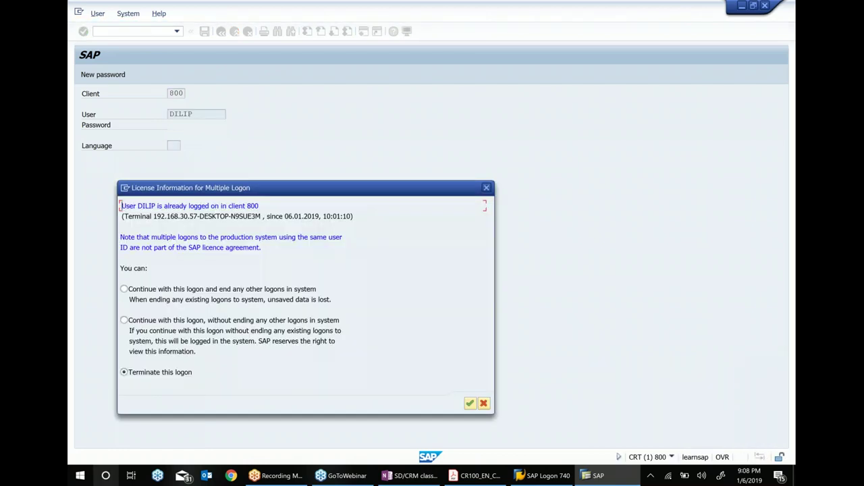
# Continue with this logon while ending any other logons in the system, and minimize the SAP windows
pyautogui.click(136, 290)
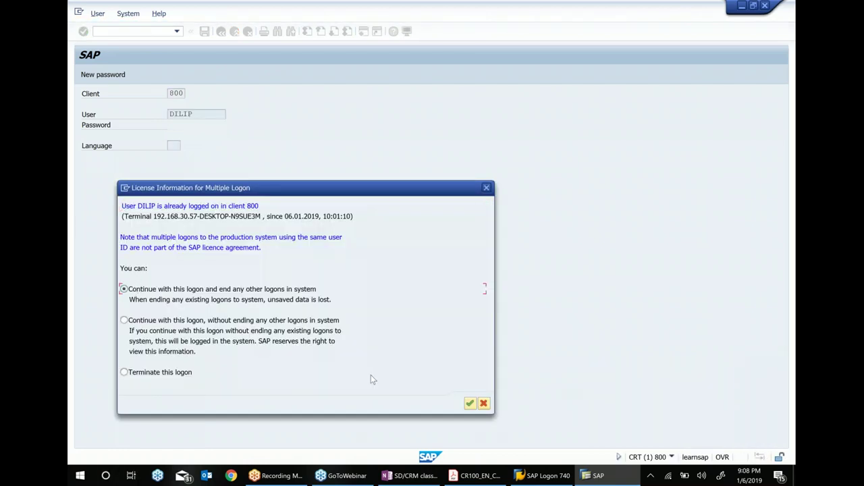
pyautogui.click(470, 403)
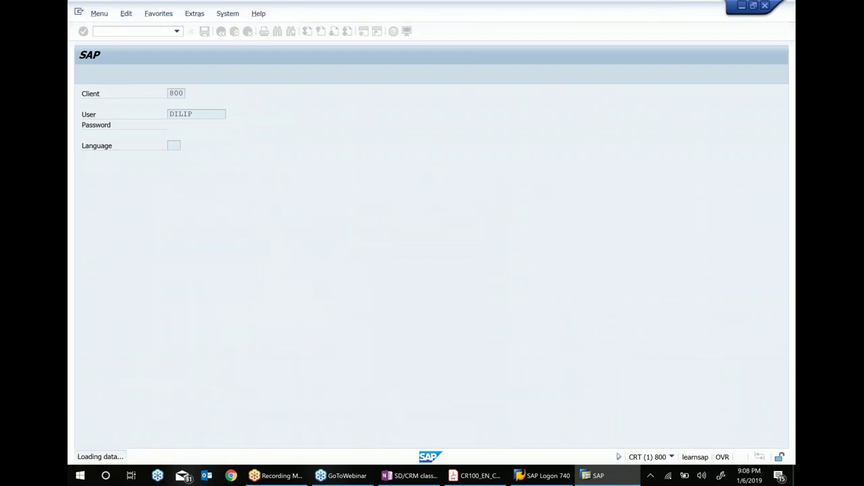
pyautogui.click(742, 6)
pyautogui.click(645, 72)
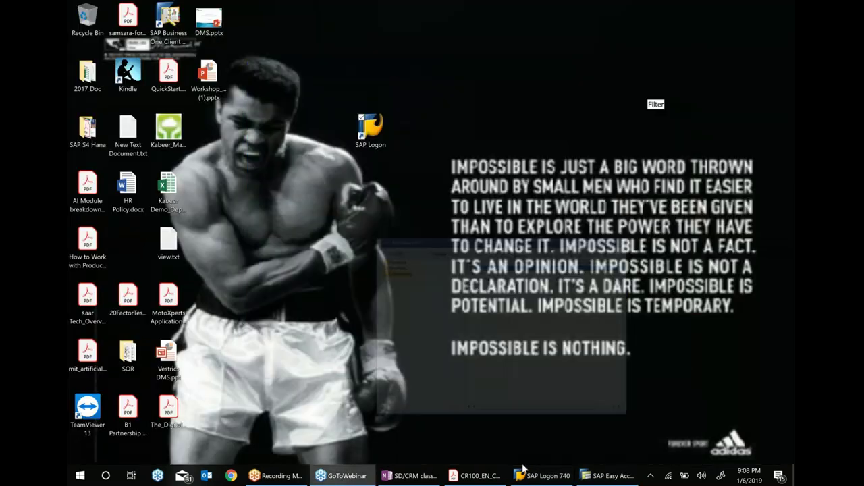
# Switch to OneNote, add the line "Can u all hear me ?" at the end of the SD/CRM class notes, and minimize OneNote
pyautogui.click(432, 476)
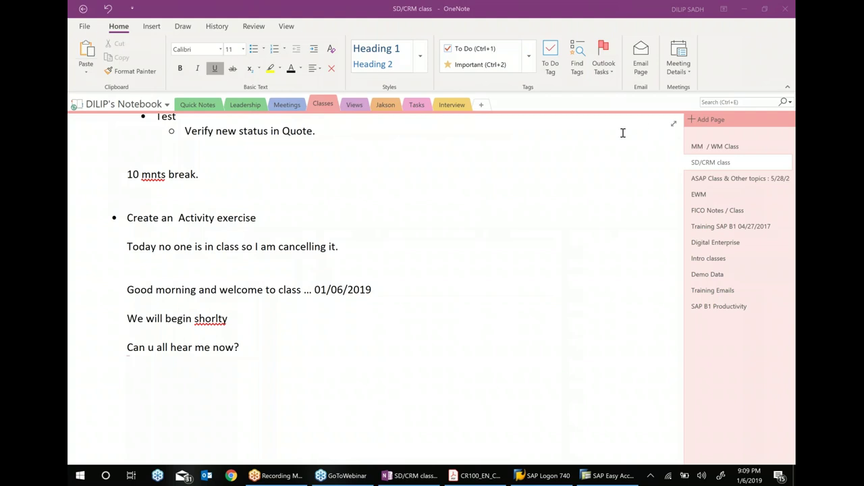
pyautogui.click(262, 347)
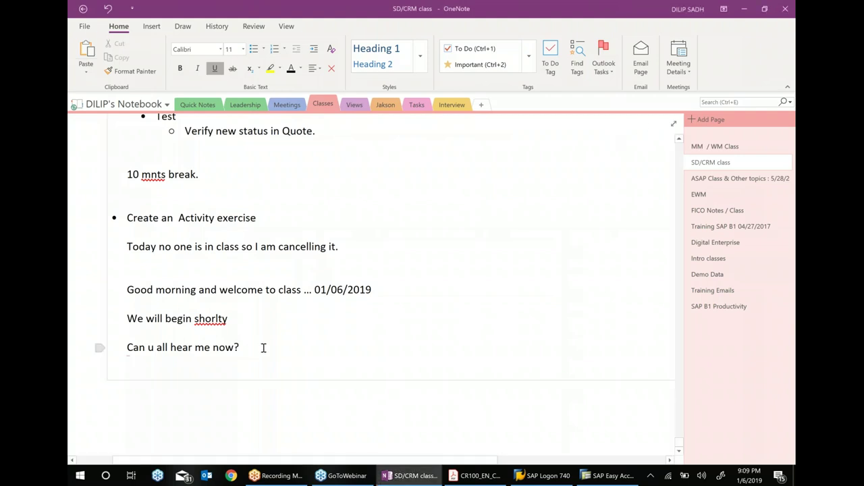
pyautogui.press('Return')
pyautogui.press('Return')
pyautogui.write('Can u ')
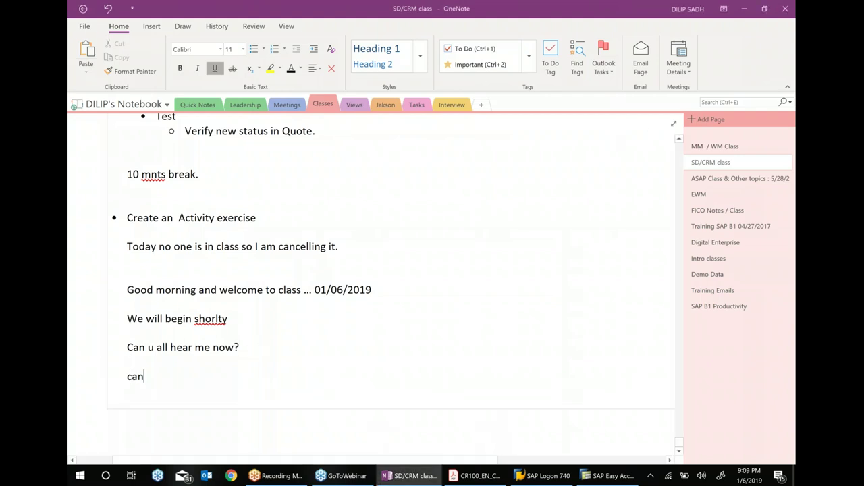
pyautogui.write('all hear me ?')
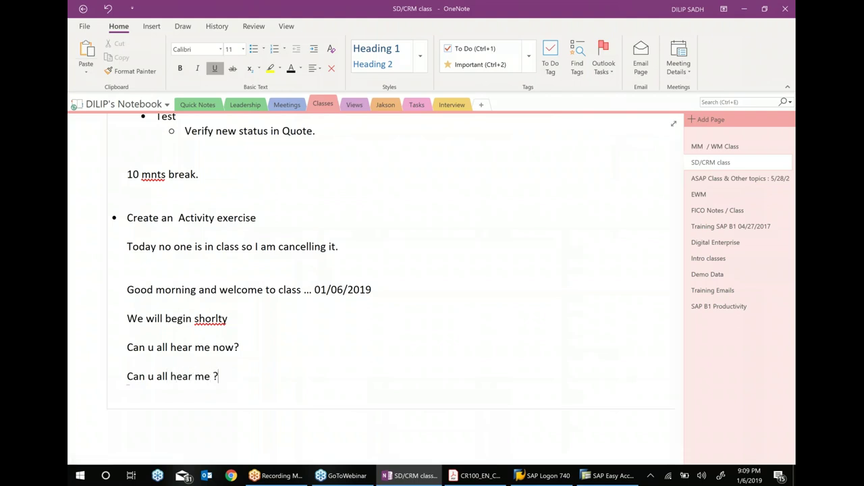
pyautogui.click(744, 9)
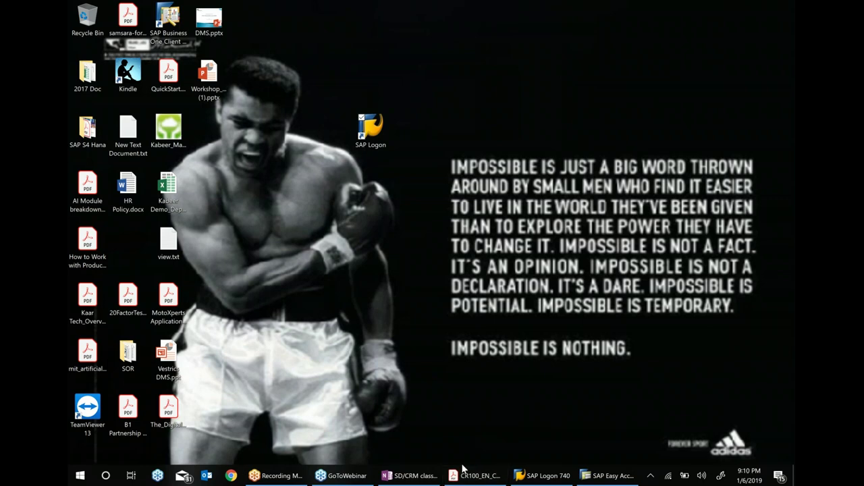
pyautogui.click(420, 480)
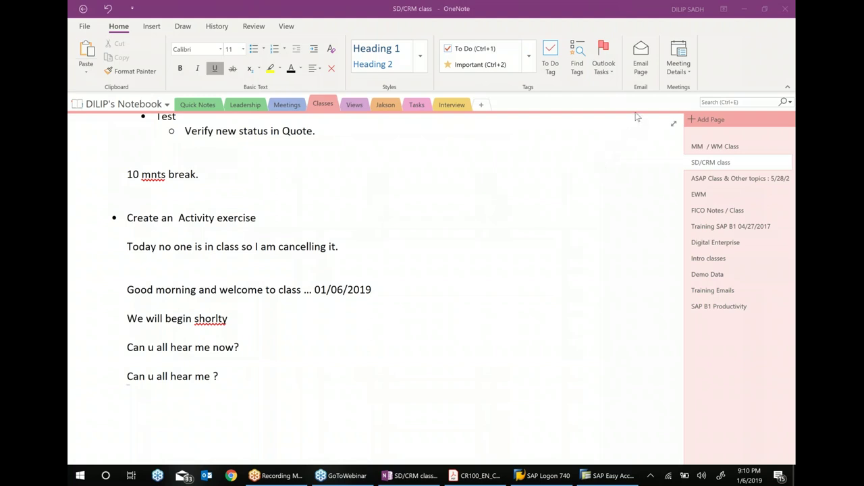
pyautogui.click(378, 376)
pyautogui.click(457, 385)
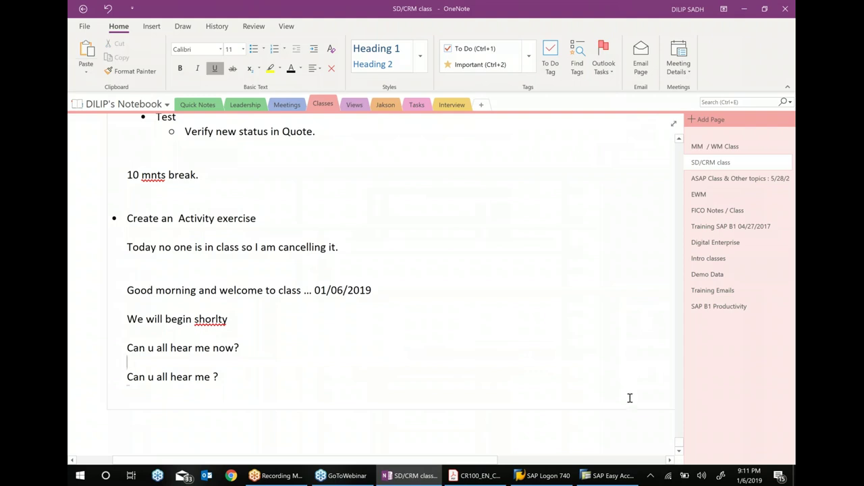
pyautogui.scroll(-2, 677, 454)
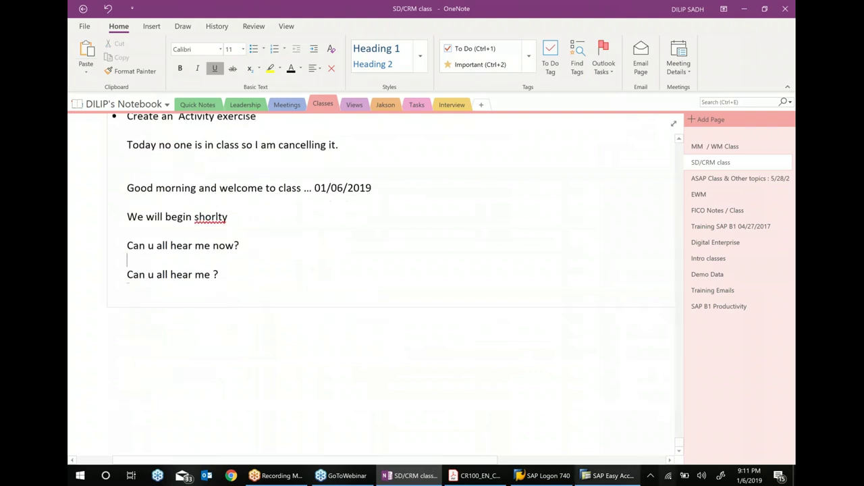
# Switch to SAP Easy Access and open the Create Quotation ERP transaction from the user menu's Sales folder
pyautogui.click(620, 476)
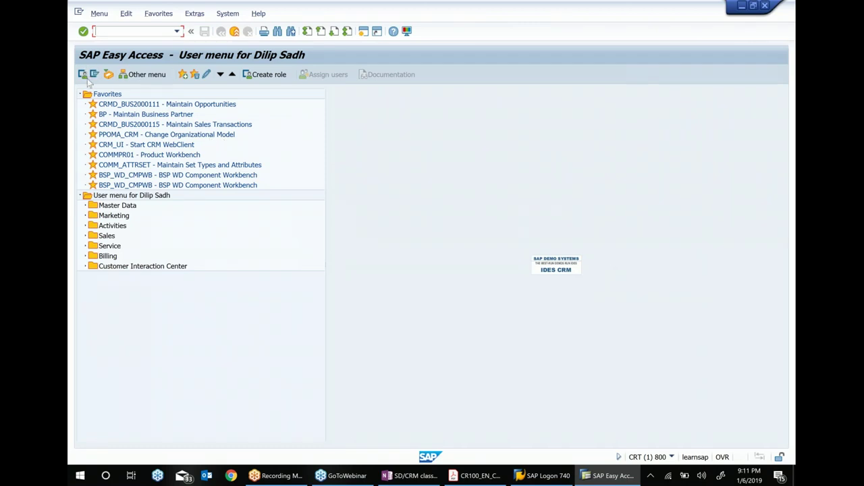
pyautogui.click(107, 237)
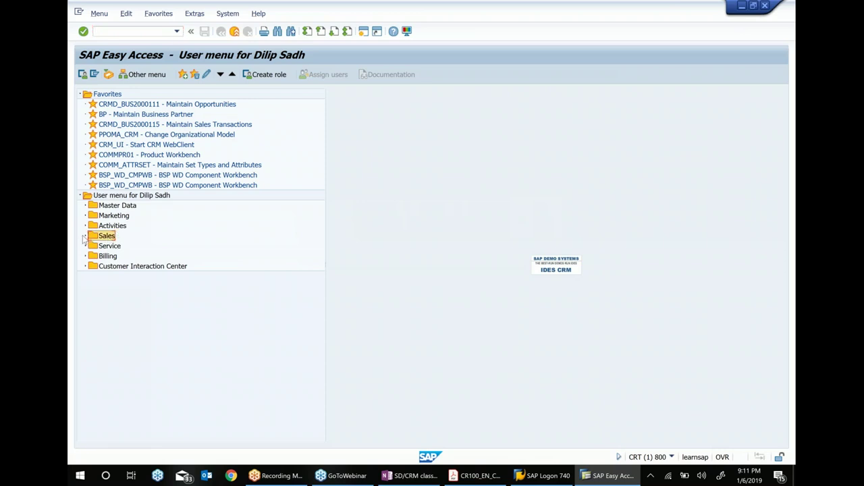
pyautogui.click(85, 235)
pyautogui.doubleClick(177, 258)
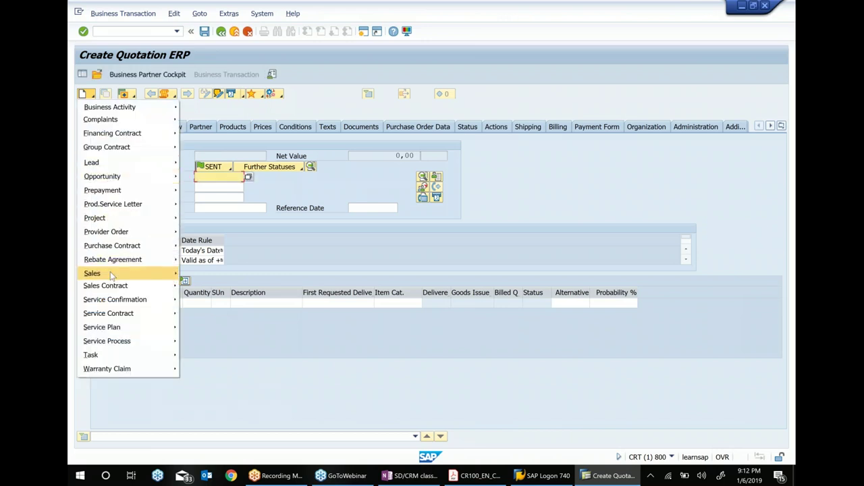
# Create a sales transaction of type Quot_Sadh_121518 and enter the sold-to party's number
pyautogui.moveTo(102, 275)
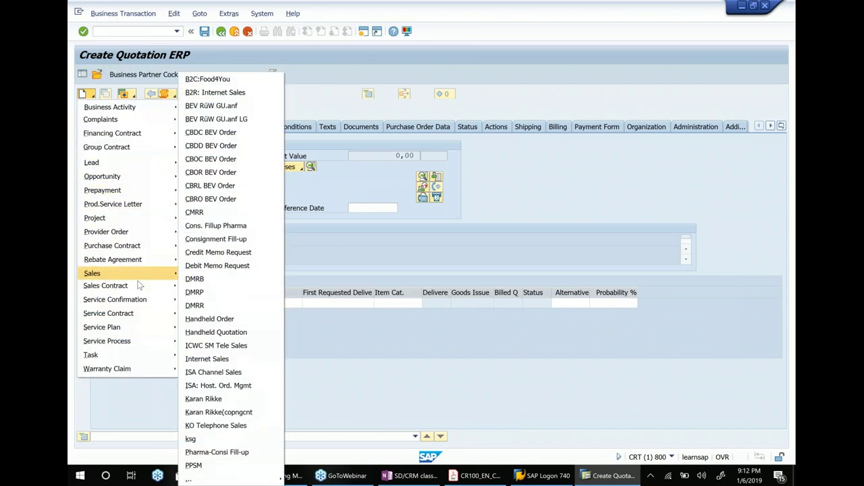
pyautogui.moveTo(222, 480)
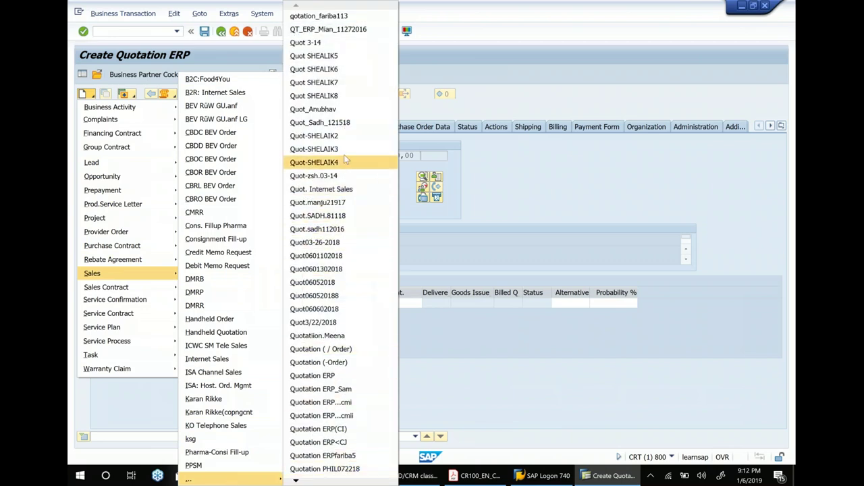
pyautogui.click(346, 123)
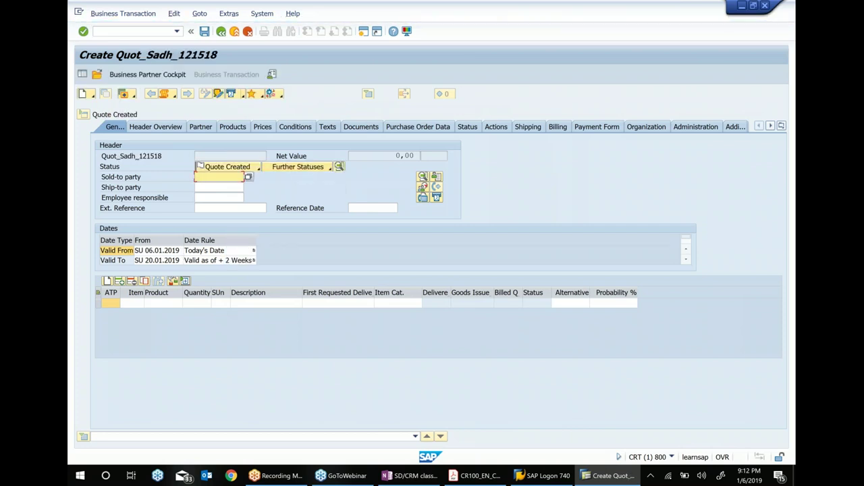
pyautogui.write('300043')
pyautogui.press('Return')
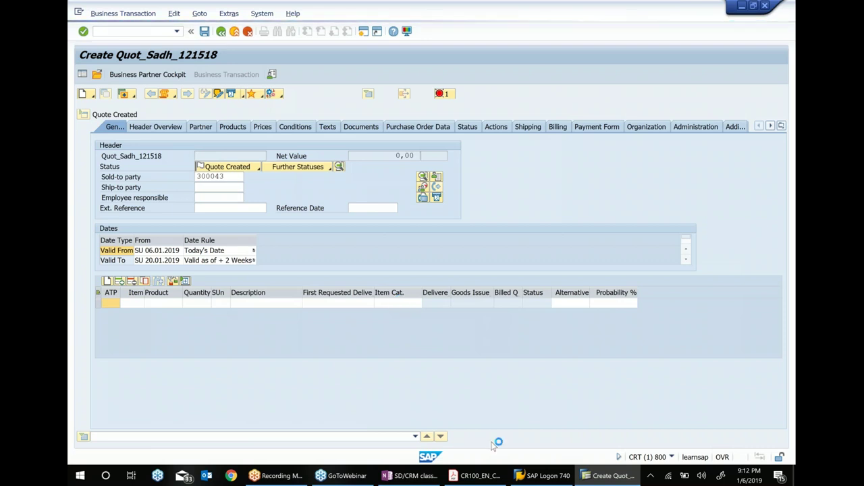
# Switch to the CR100 course guide and review partner function categories, partner function definition and the partner determination procedure figure on pages 316 to 318
pyautogui.click(478, 475)
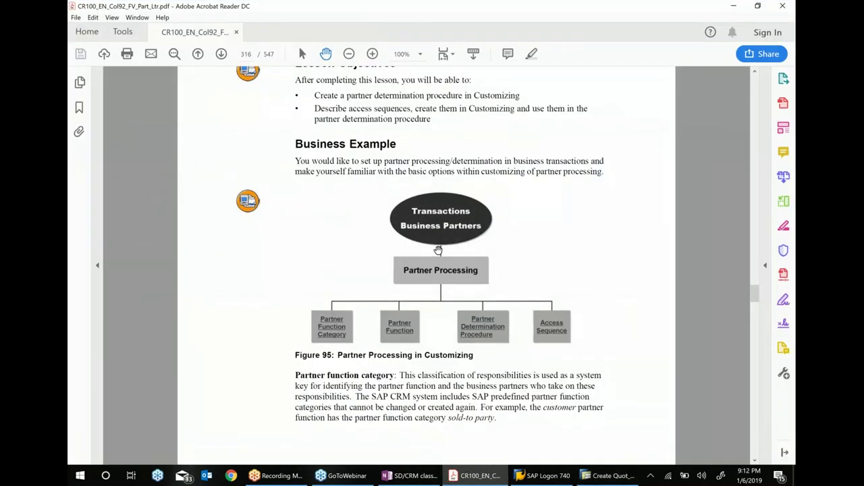
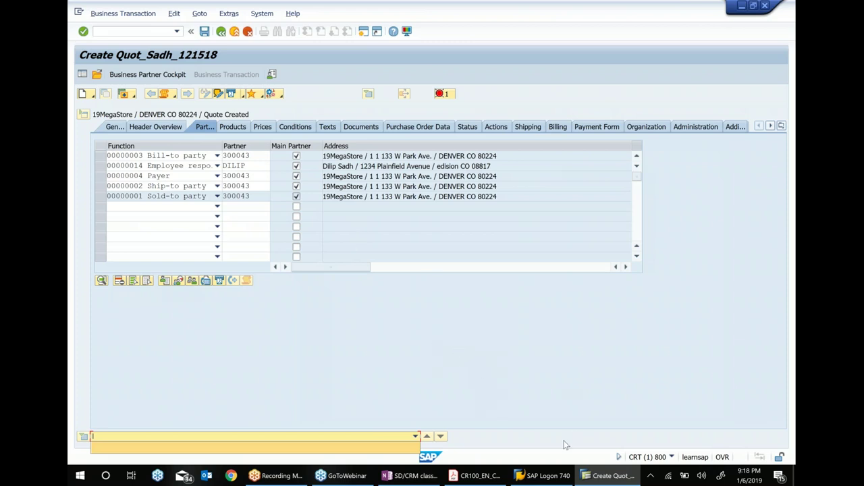
pyautogui.click(476, 475)
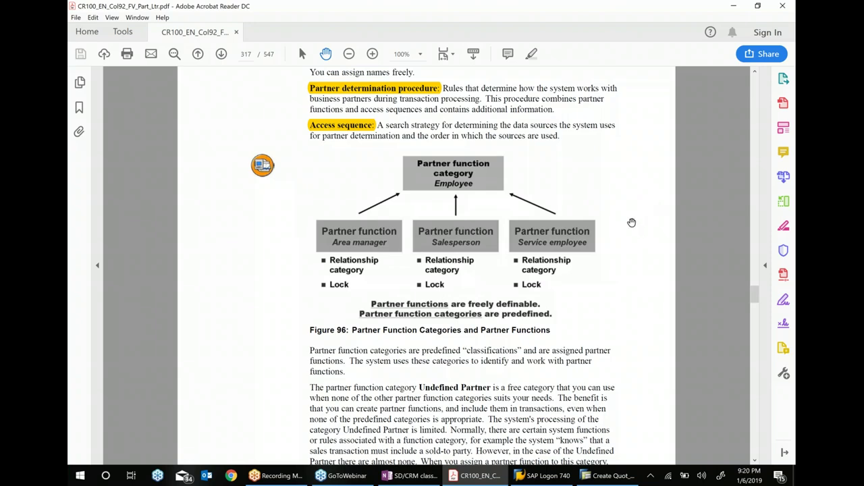
pyautogui.scroll(-5, 601, 227)
pyautogui.scroll(-6, 601, 240)
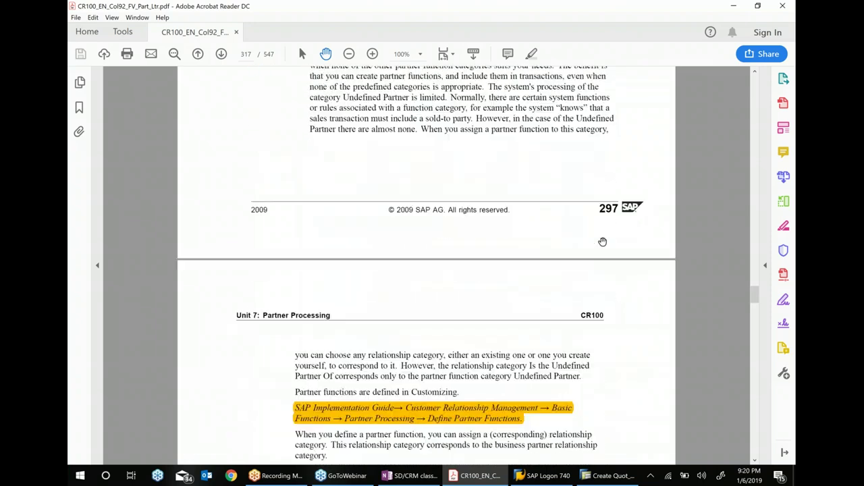
pyautogui.scroll(-2, 447, 256)
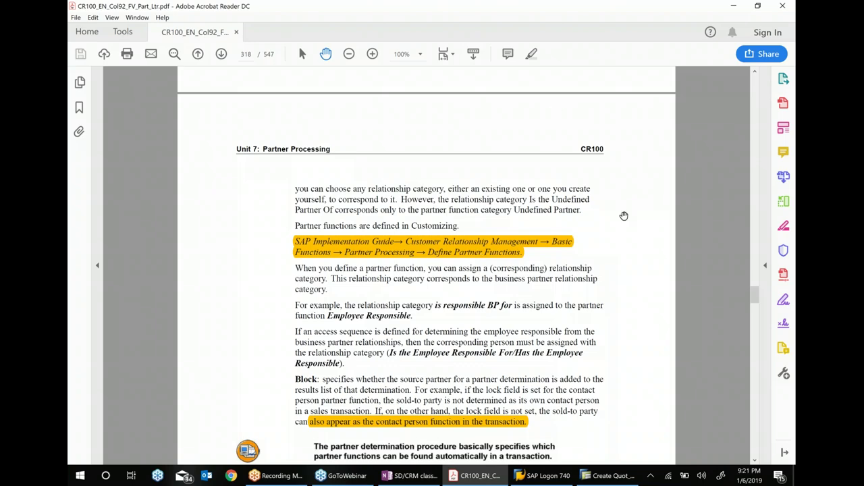
pyautogui.scroll(-2, 515, 263)
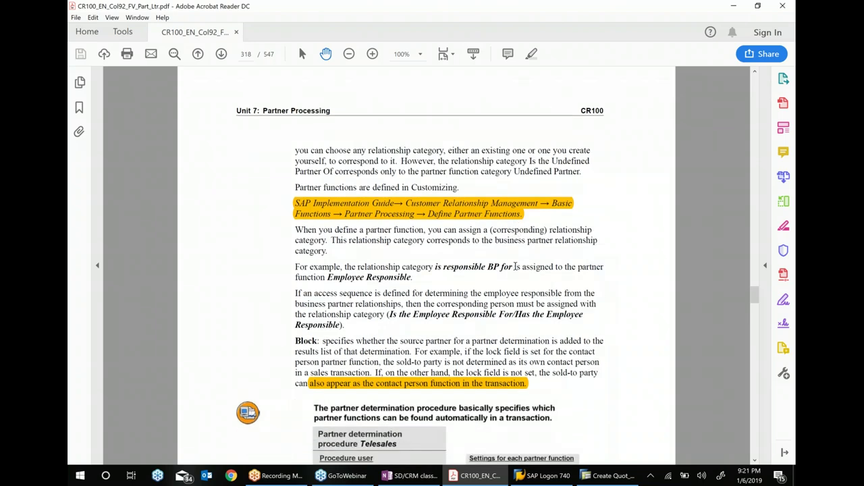
pyautogui.scroll(-3, 420, 267)
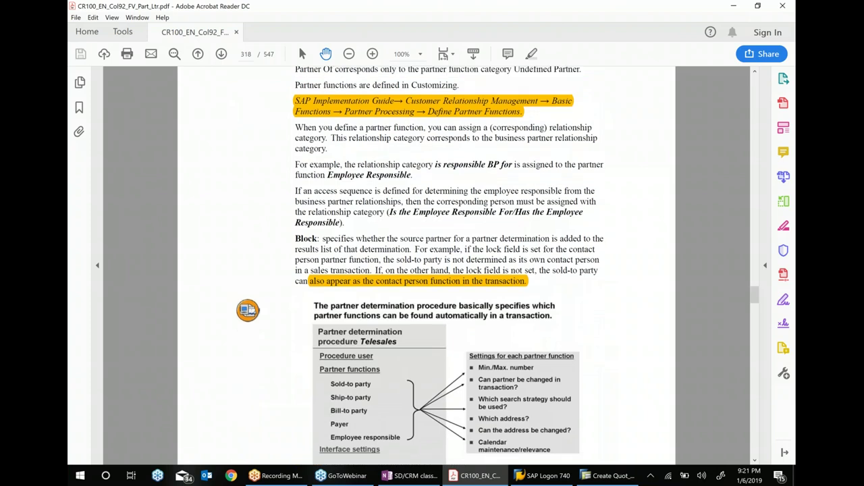
pyautogui.scroll(-1, 420, 267)
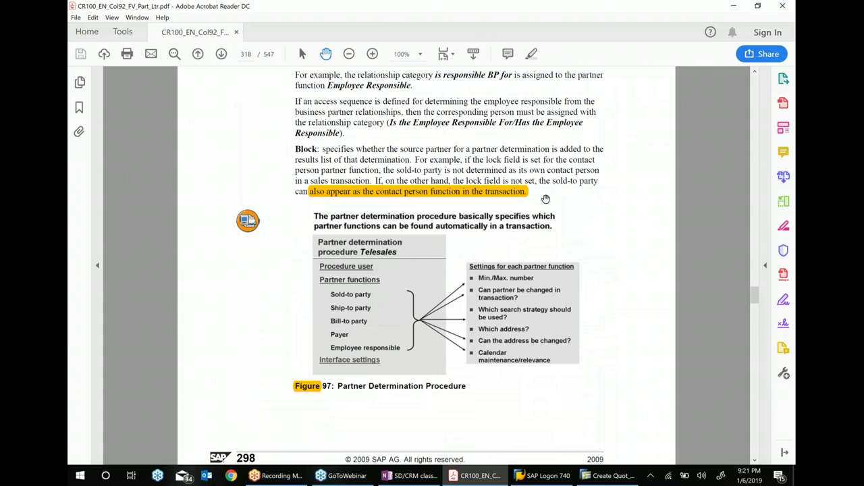
# Switch back to SAP, open a new session alongside the quotation, and start transaction SPRO in it
pyautogui.click(613, 480)
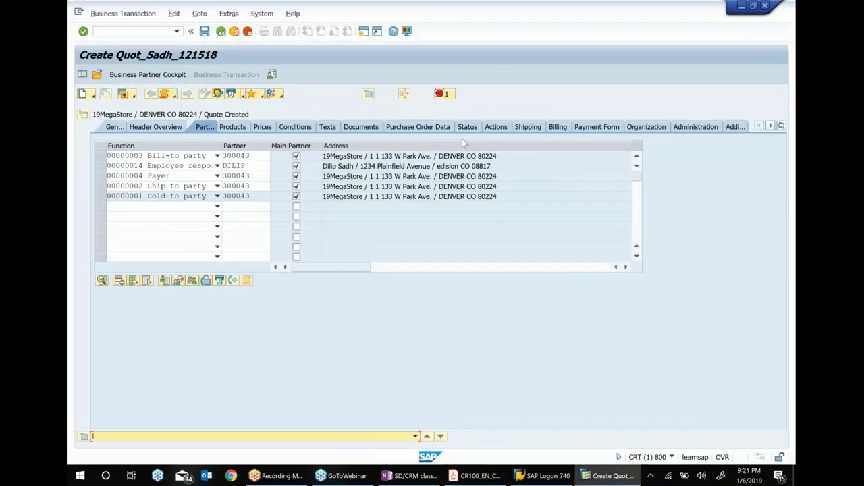
pyautogui.click(363, 31)
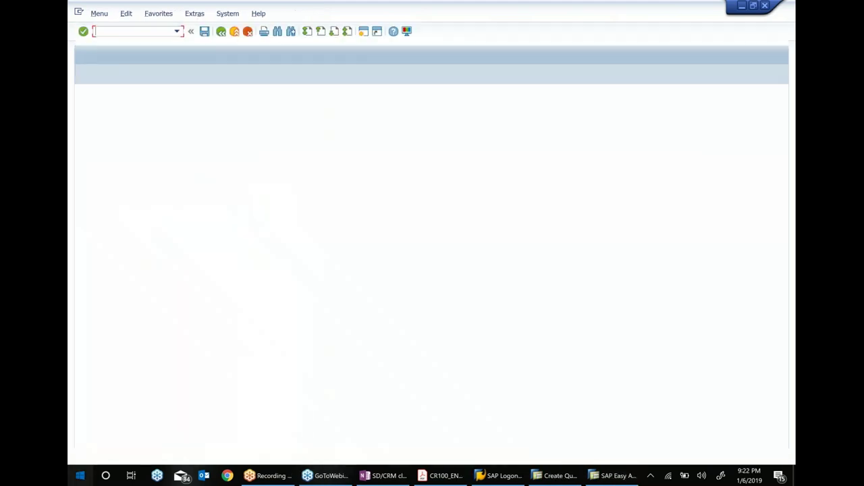
pyautogui.press('super')
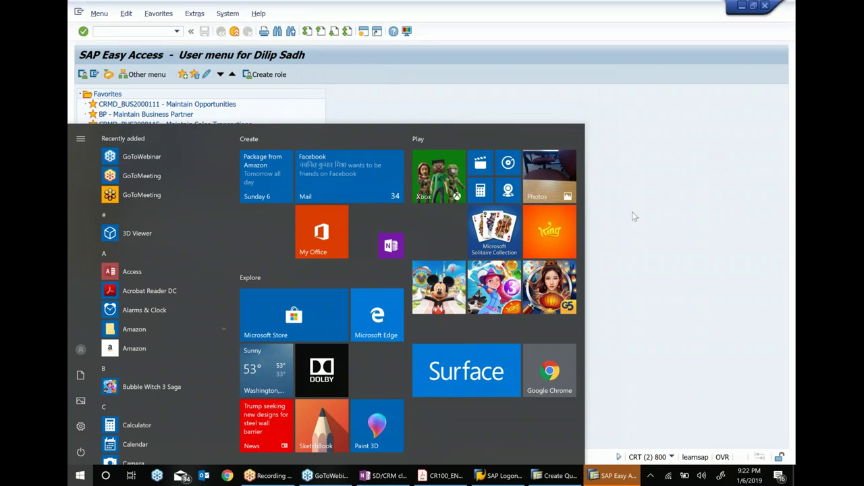
pyautogui.click(610, 475)
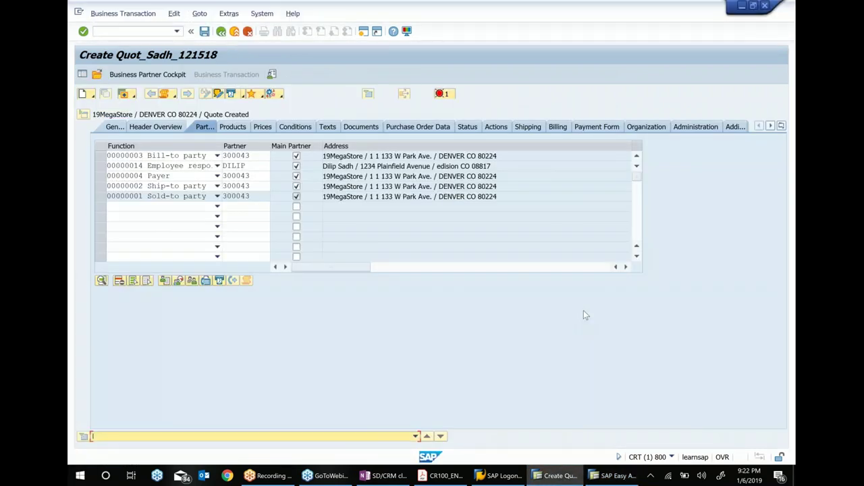
pyautogui.click(609, 475)
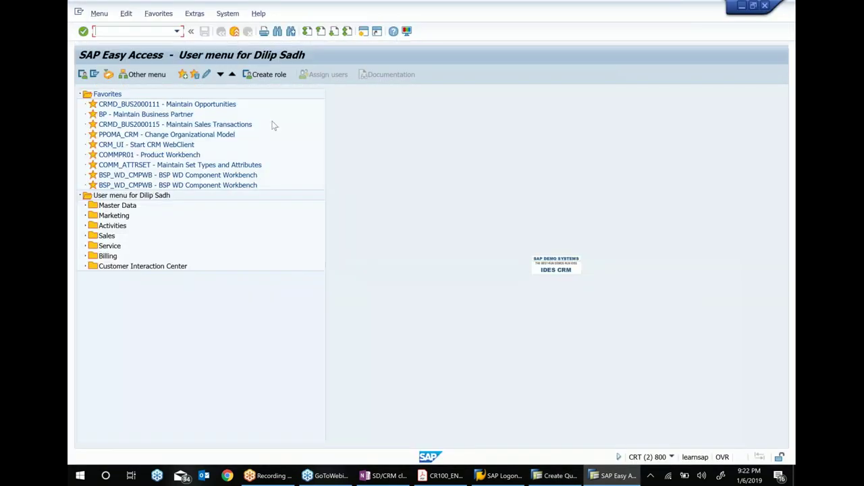
pyautogui.write('spro')
pyautogui.press('Return')
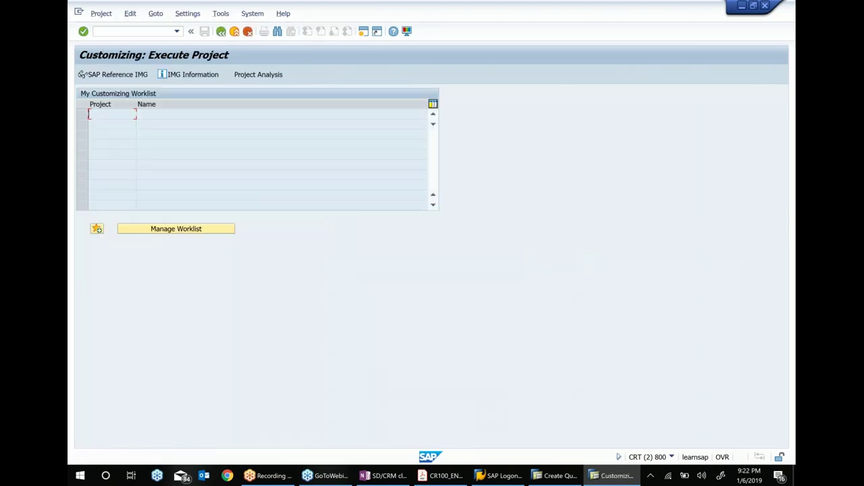
# Switch to OneNote and add the bullet "Partner determination configuration" at the end of the class notes, followed by an empty indented sub-bullet
pyautogui.click(381, 475)
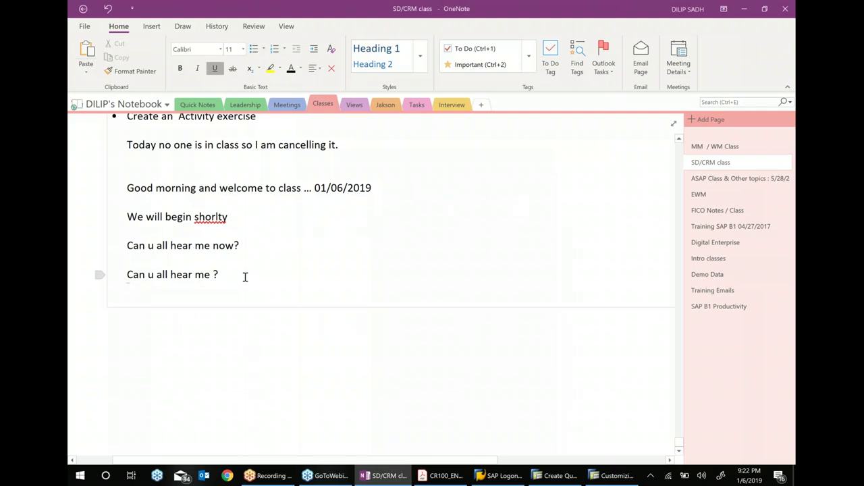
pyautogui.press('Return')
pyautogui.write('* Partn')
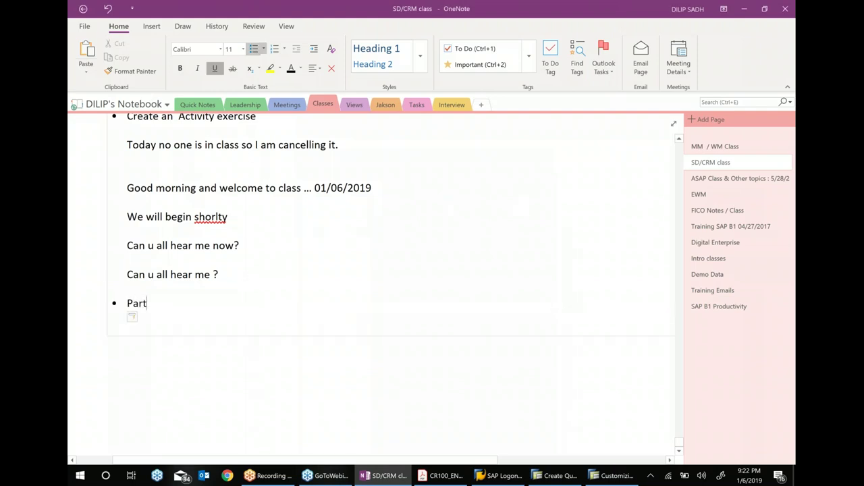
pyautogui.write('r')
pyautogui.press('BackSpace')
pyautogui.write('er determina')
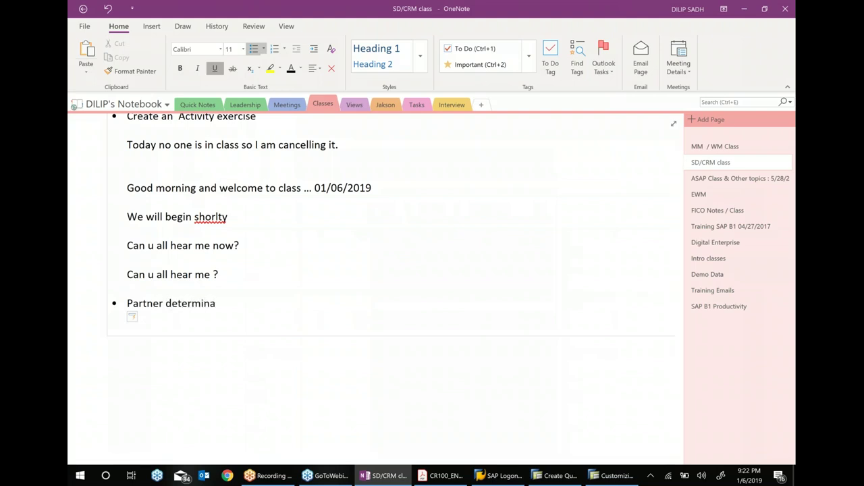
pyautogui.write('tion cpnfiguration')
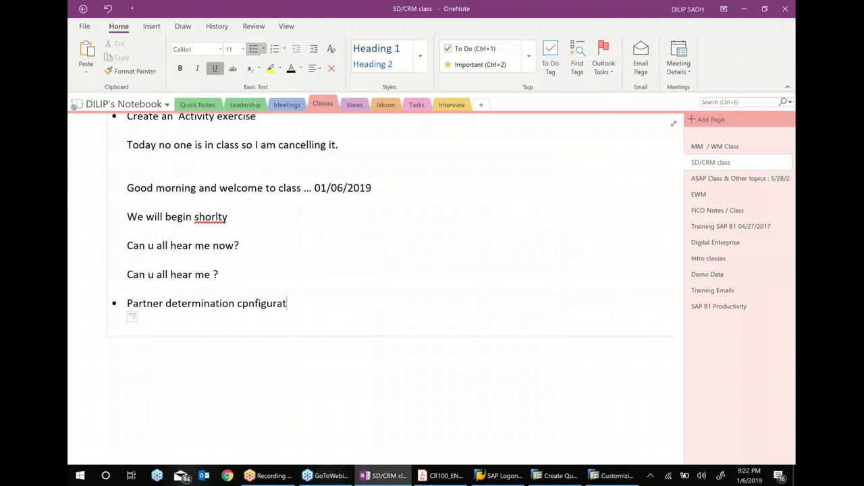
pyautogui.press('Return')
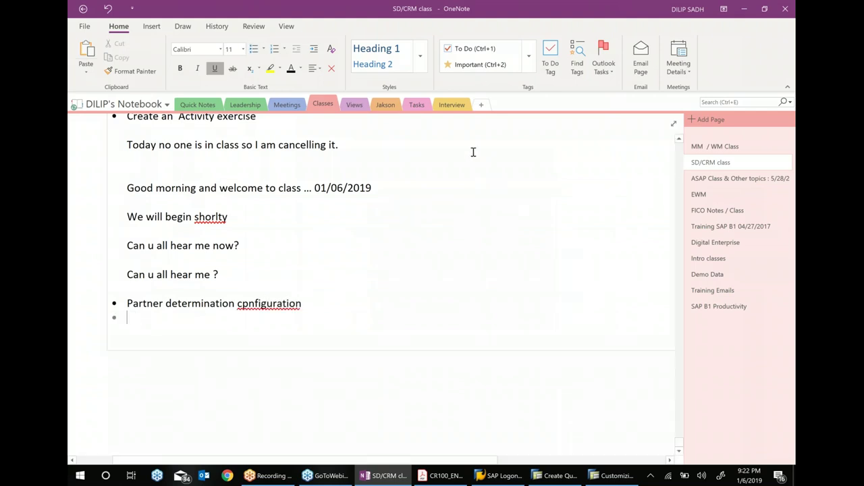
pyautogui.click(314, 48)
pyautogui.rightClick(278, 305)
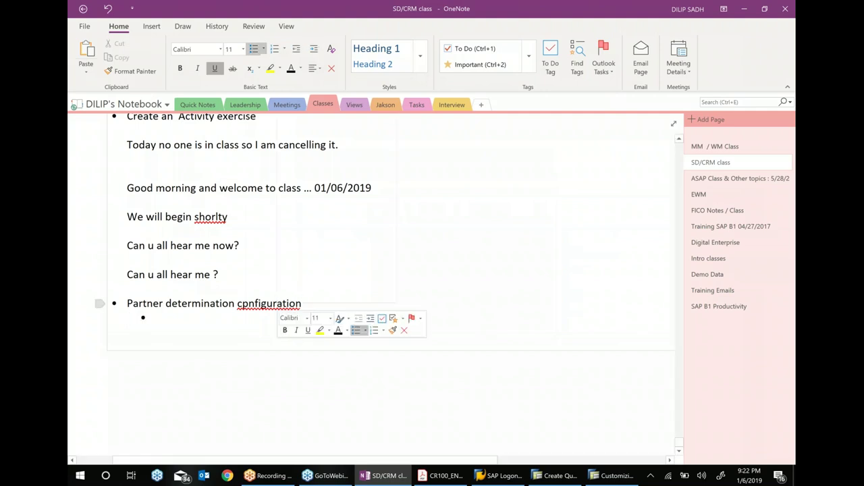
pyautogui.click(311, 118)
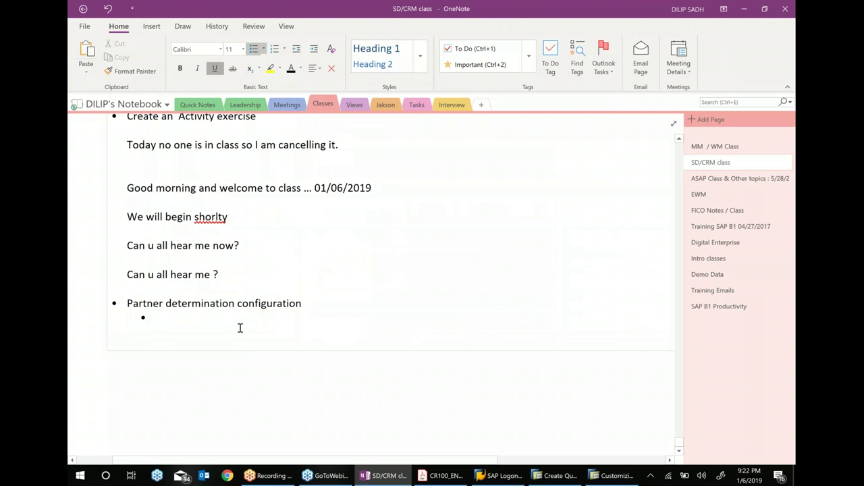
# Fill the sub-bullet with "Doc type Z012 linked to a Partner determination procedure"
pyautogui.write('Doc type Z')
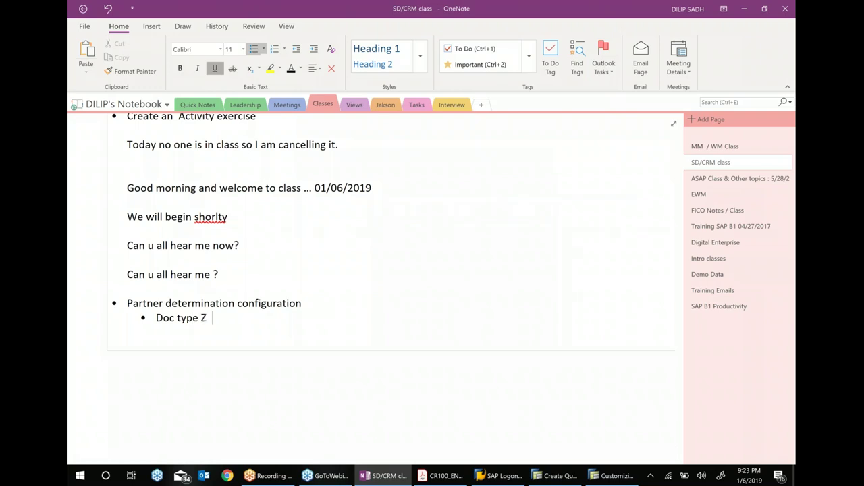
pyautogui.write('012 linked to a P')
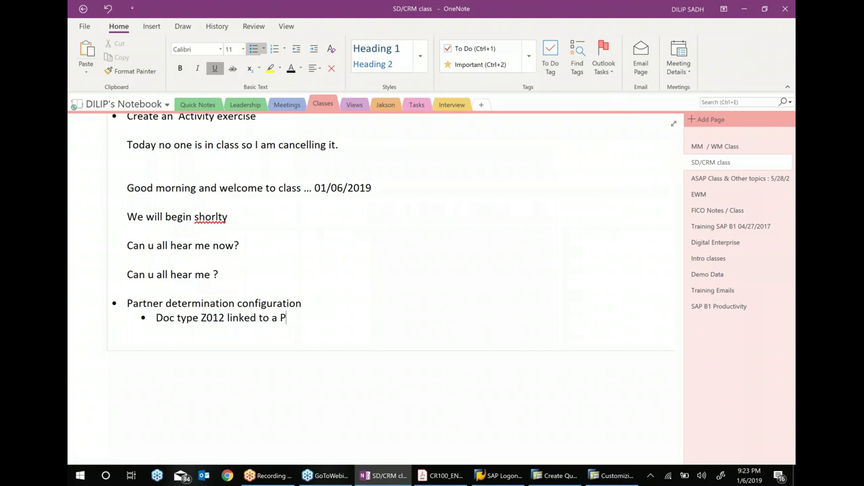
pyautogui.write('artner determinatio')
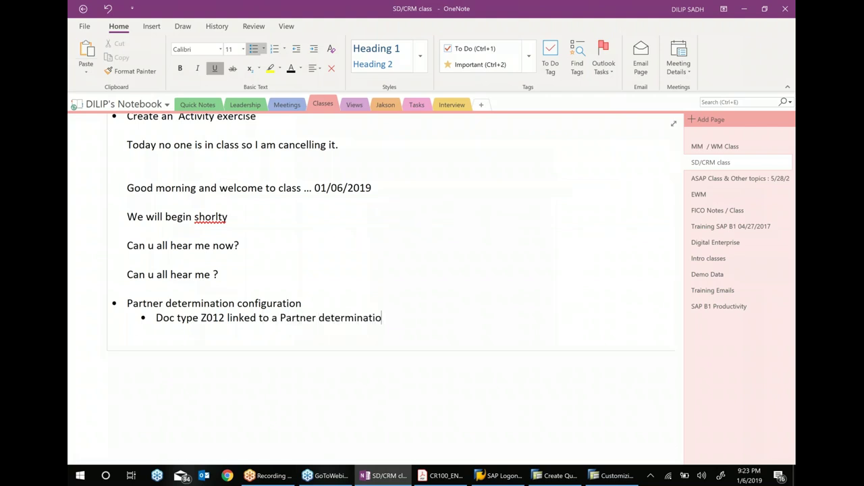
pyautogui.write('n procedure')
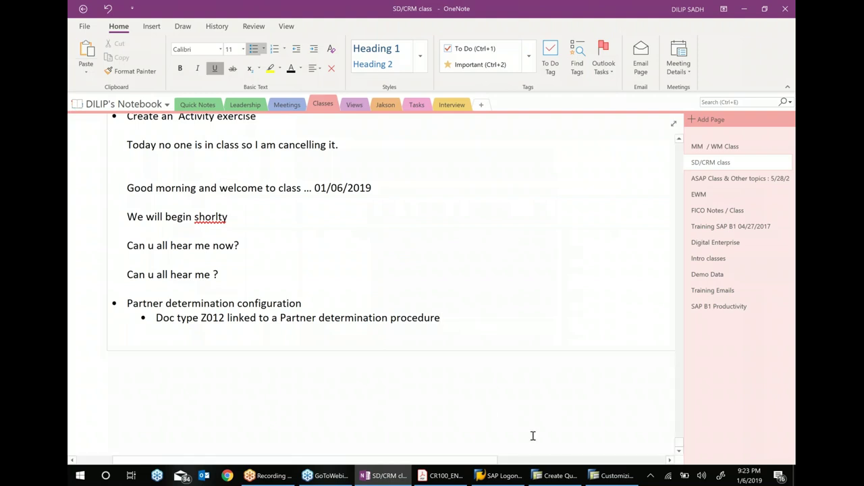
# Switch to the SAP customizing session, display the SAP Reference IMG, and expand Customer Relationship Management
pyautogui.click(601, 473)
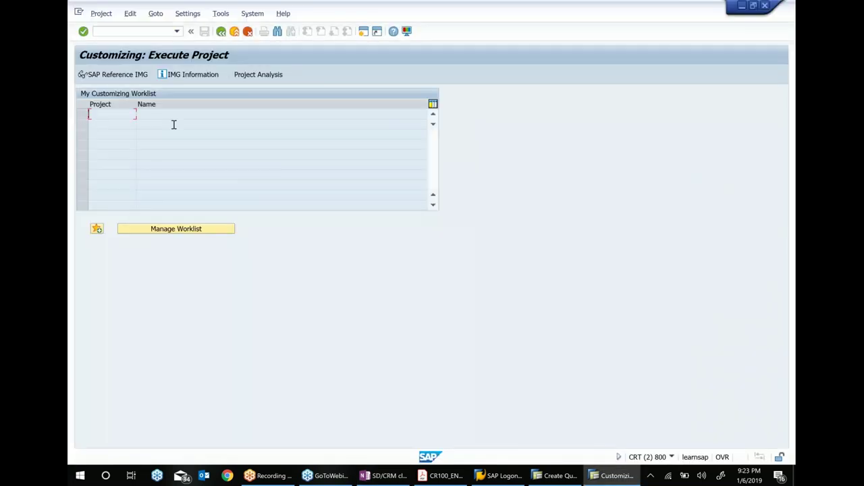
pyautogui.click(126, 74)
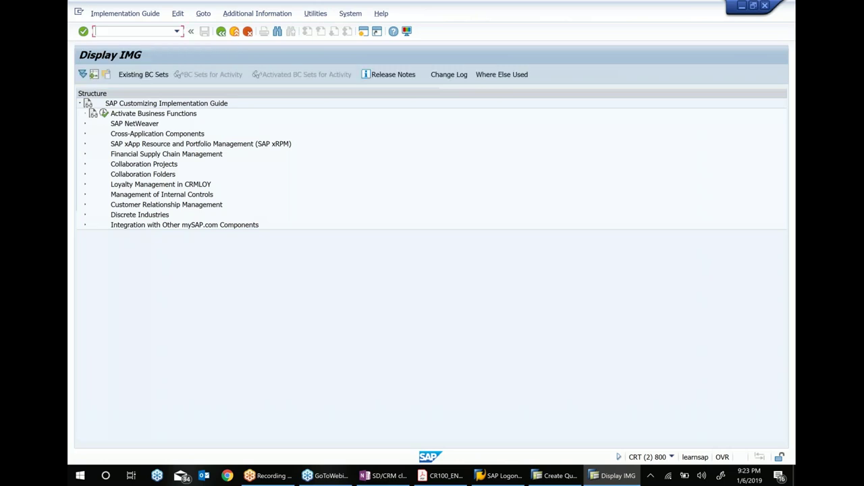
pyautogui.click(143, 205)
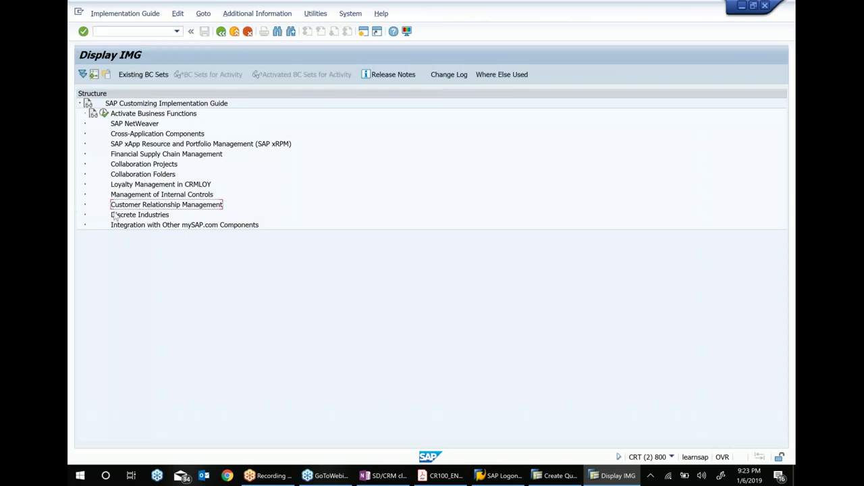
pyautogui.click(85, 206)
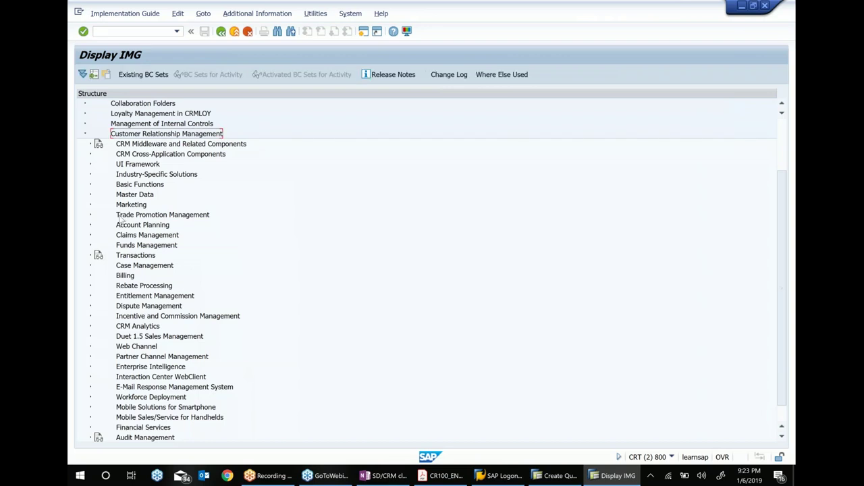
# Open the Define Transaction Types activity under Transactions, Basic Settings
pyautogui.click(137, 256)
pyautogui.click(98, 255)
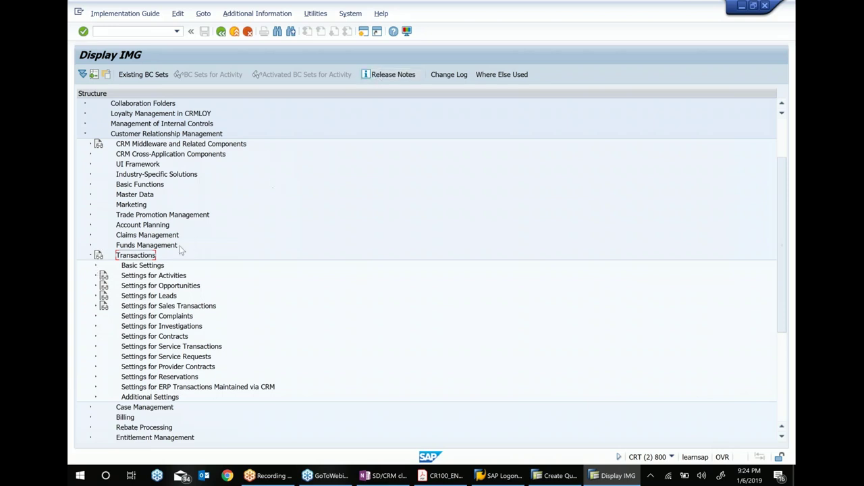
pyautogui.click(95, 266)
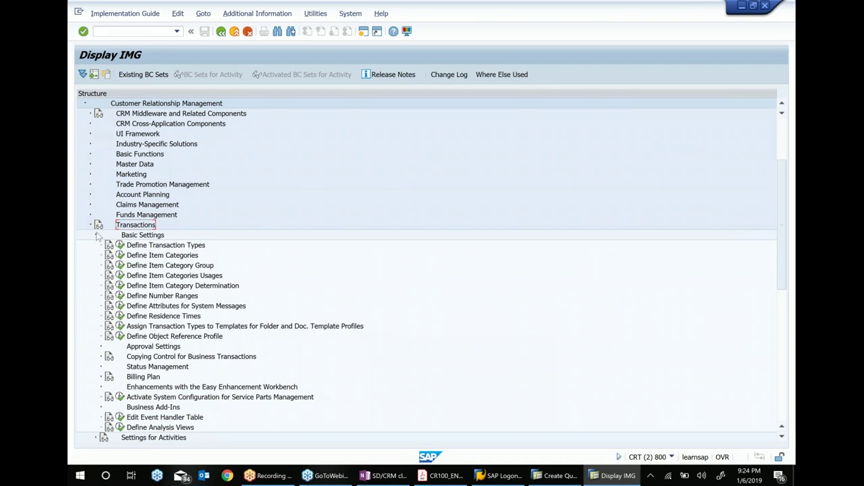
pyautogui.click(165, 249)
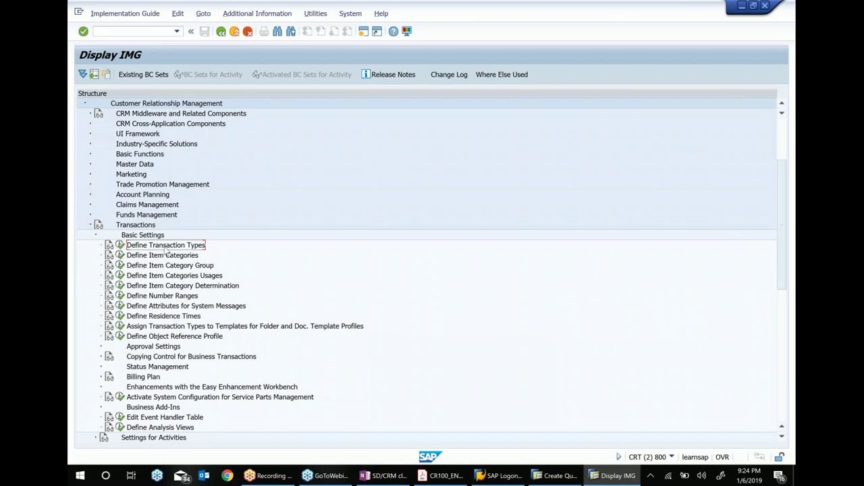
pyautogui.click(120, 245)
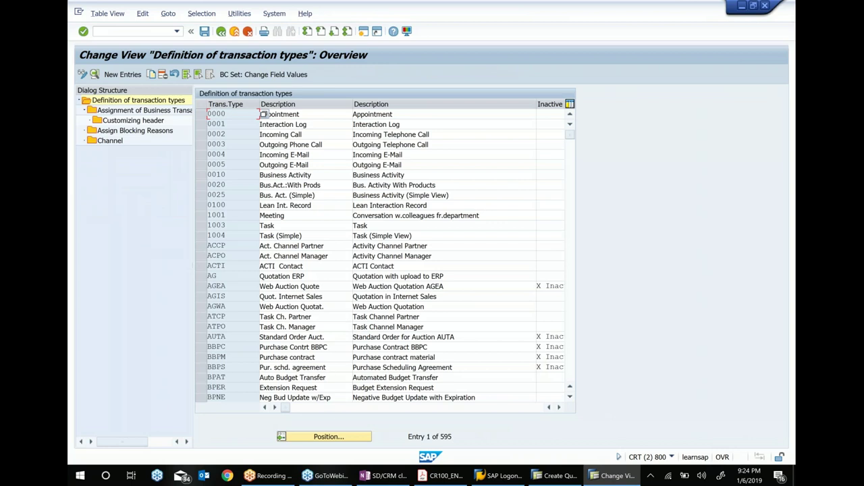
# Position the transaction type list on Z012 and open the details of that transaction type
pyautogui.click(335, 436)
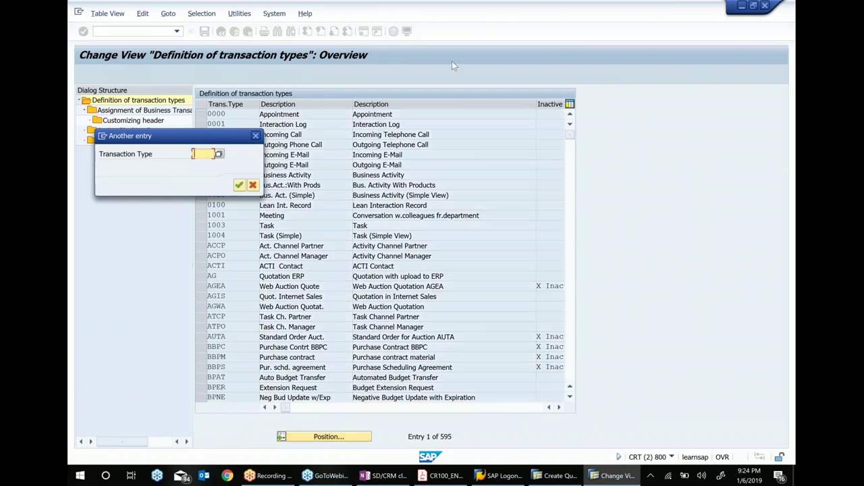
pyautogui.write('z012')
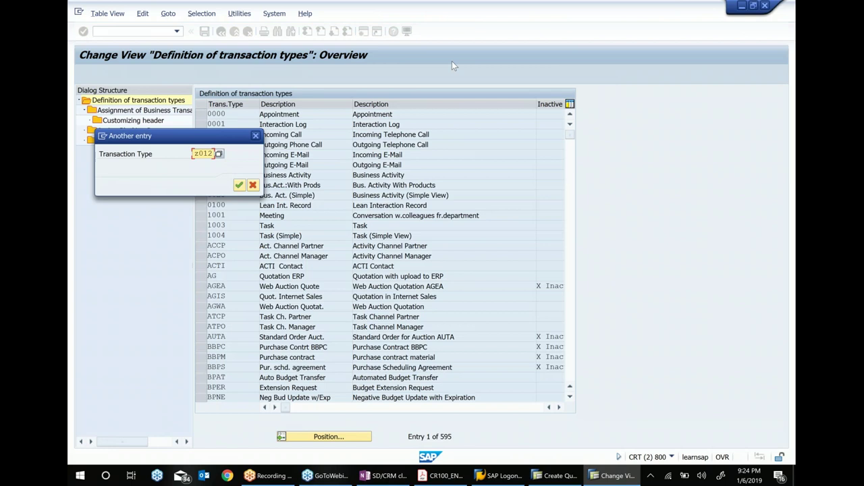
pyautogui.press('Return')
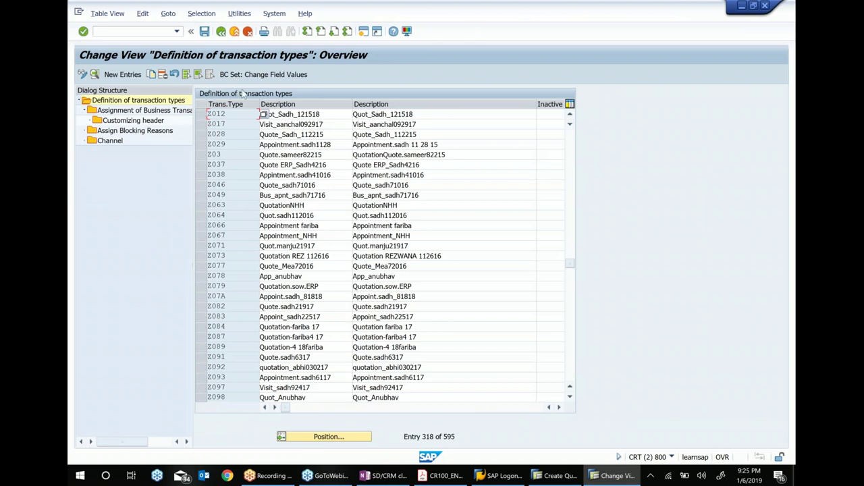
pyautogui.click(203, 118)
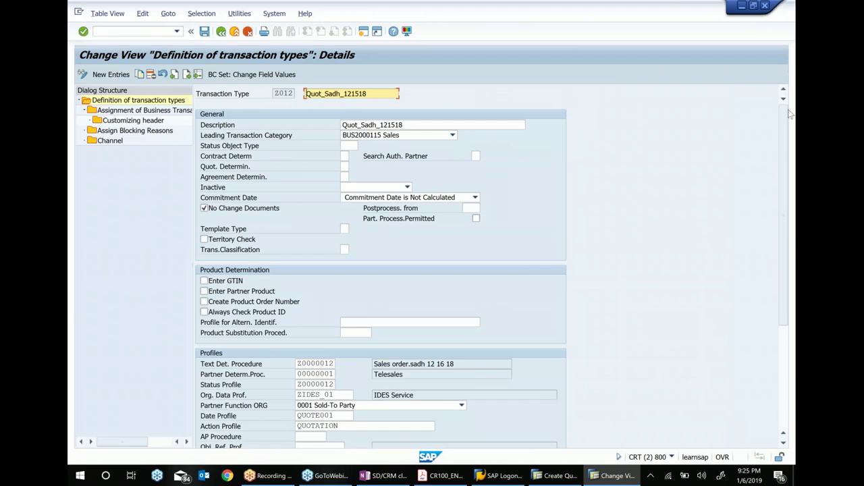
# Copy the Partner Determ.Proc. value 00000001 from the profiles of Z012 and append it after ".." to the Doc type Z012 bullet in OneNote
pyautogui.scroll(-3, 746, 212)
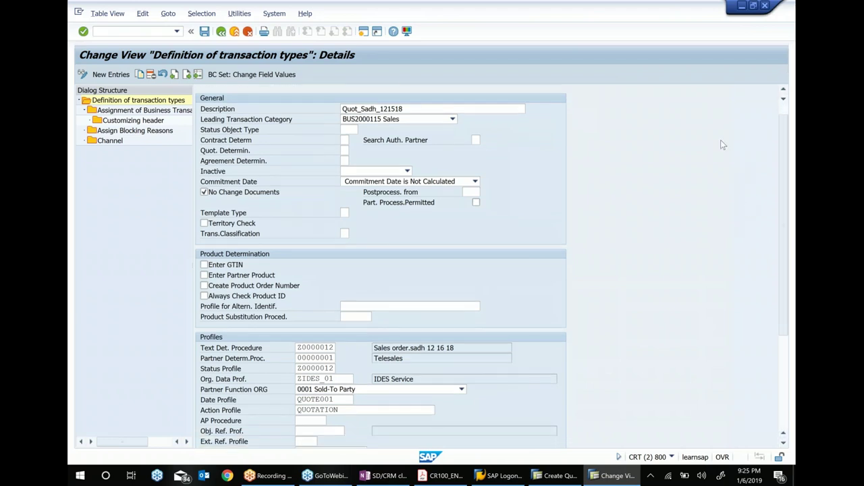
pyautogui.scroll(-1, 722, 216)
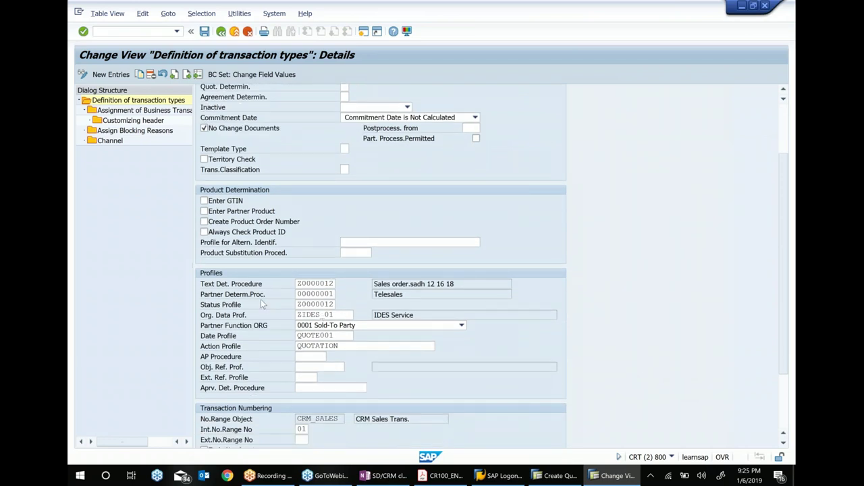
pyautogui.click(301, 294)
pyautogui.doubleClick(301, 295)
pyautogui.hotkey('ctrl', 'c')
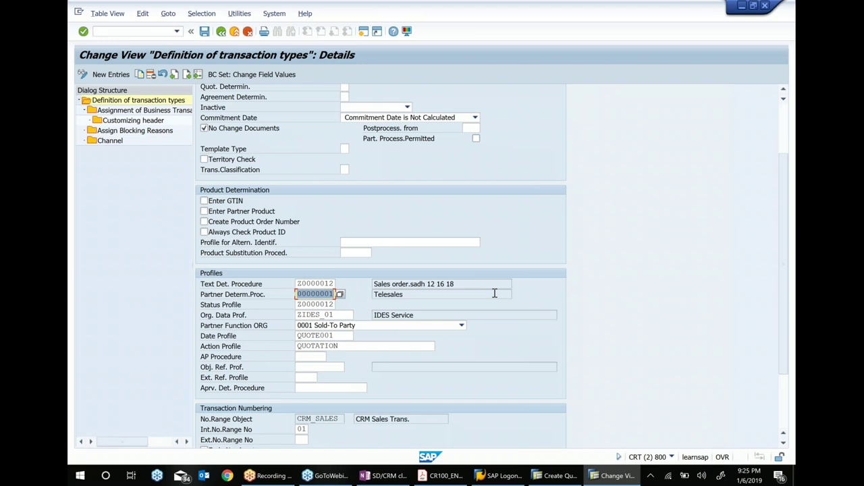
pyautogui.click(405, 476)
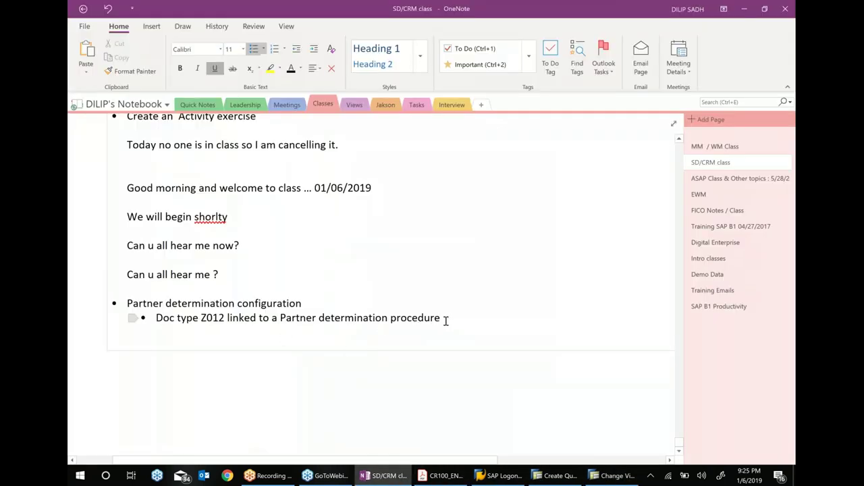
pyautogui.write('..')
pyautogui.hotkey('ctrl', 'v')
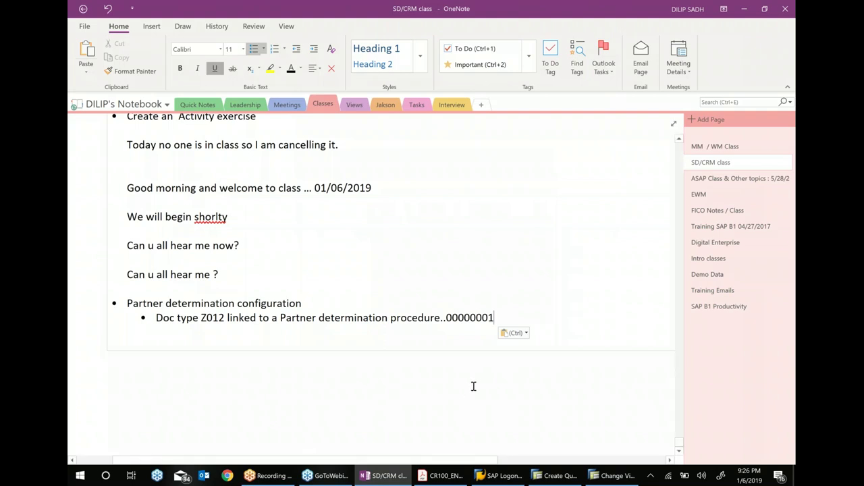
# Add the sub-bullet "What is definition of Partner detr procedure 00000001" below it, inserting the copied procedure number at the end
pyautogui.press('Return')
pyautogui.write('W')
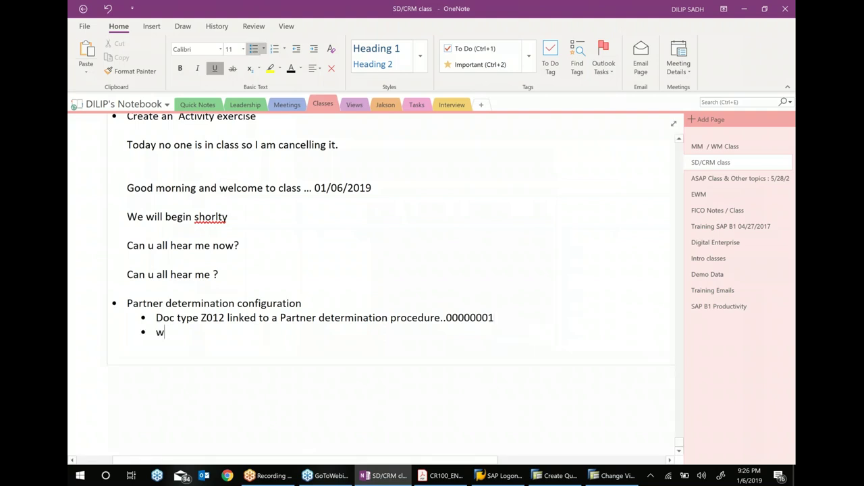
pyautogui.write('hat is definition of ')
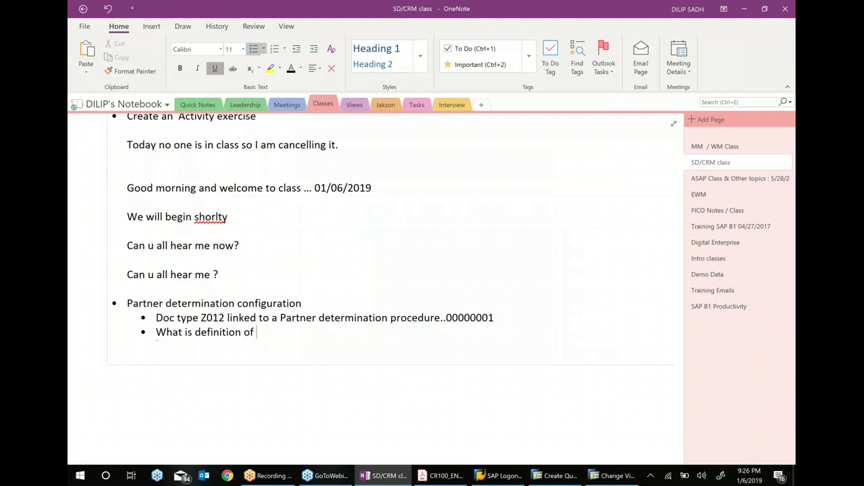
pyautogui.write('Partner detr')
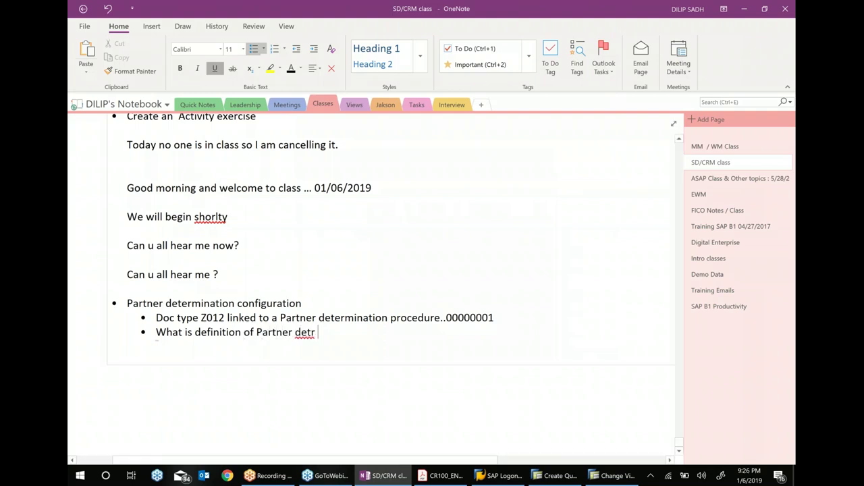
pyautogui.write(' procedure')
pyautogui.hotkey('ctrl', 'v')
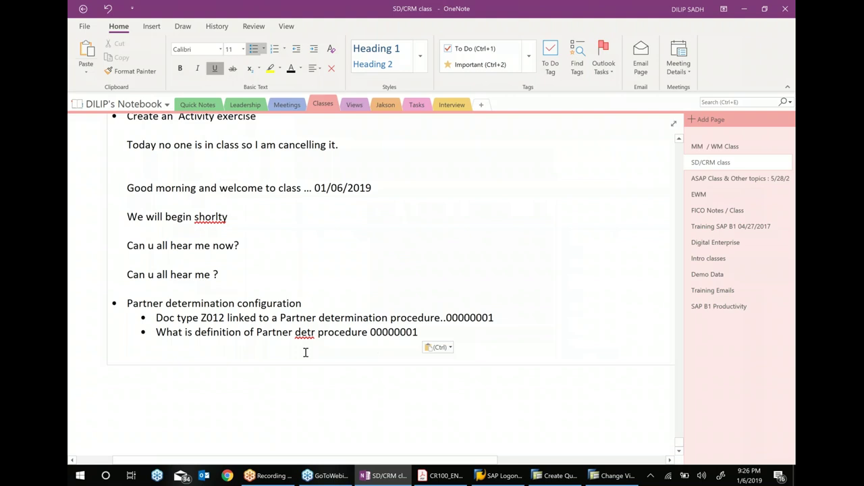
# Switch to the SAP customizing session, copy the Partner Determ.Proc. value again, and leave the transaction type definition back to the IMG
pyautogui.moveTo(614, 476)
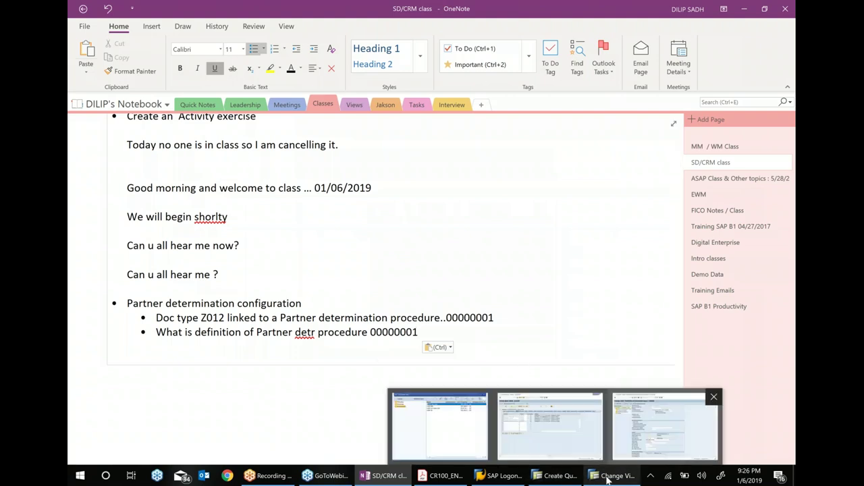
pyautogui.click(503, 425)
pyautogui.click(330, 295)
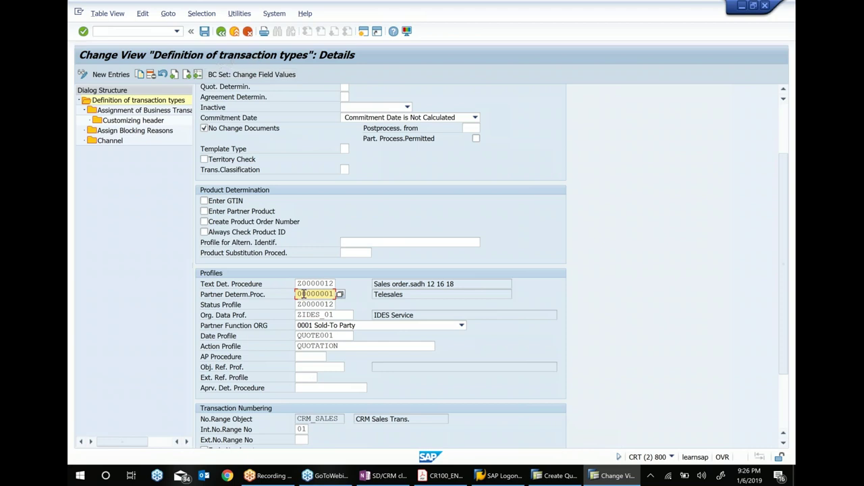
pyautogui.moveTo(296, 295); pyautogui.dragTo(488, 285)
pyautogui.hotkey('ctrl', 'c')
pyautogui.click(221, 32)
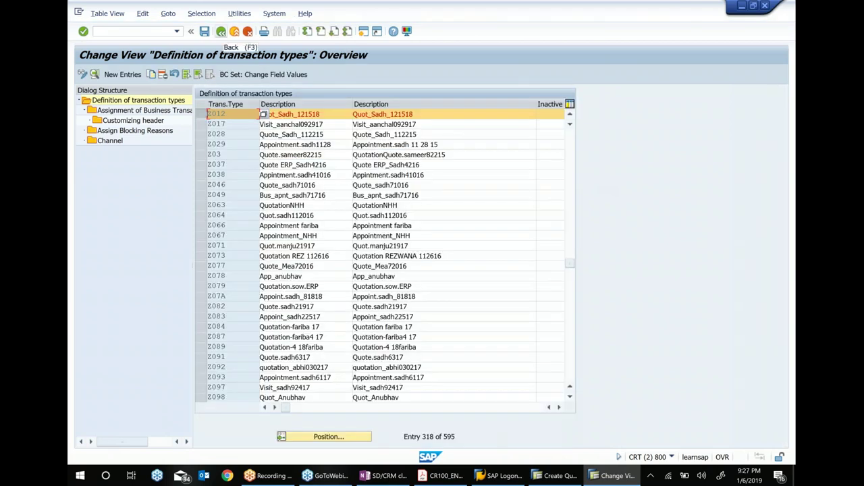
pyautogui.click(221, 32)
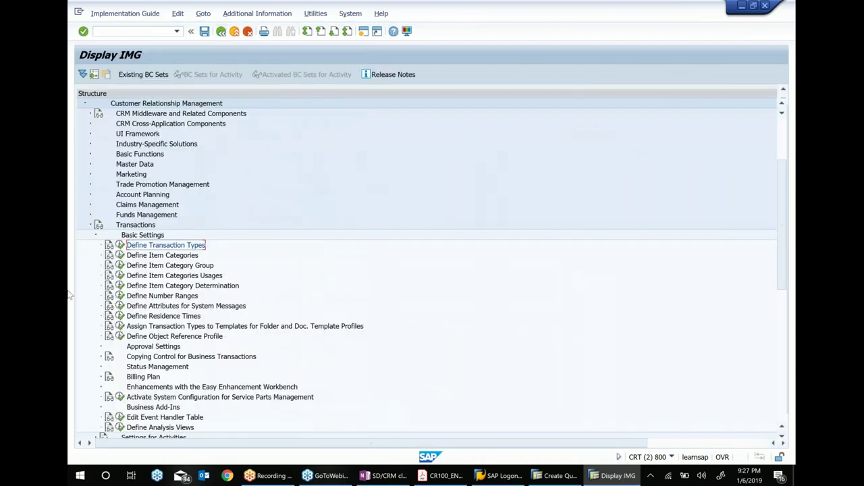
# Collapse Transactions and open the Define Partner Determination Procedure activity under Basic Functions, Partner Processing
pyautogui.click(90, 225)
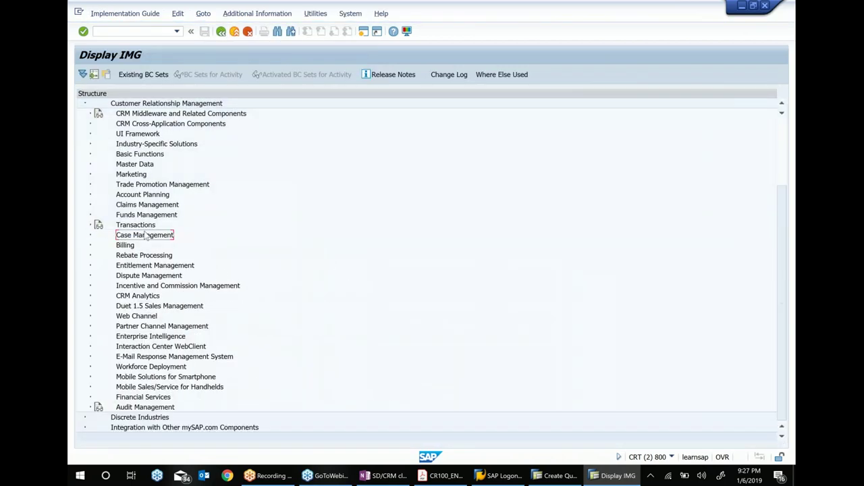
pyautogui.click(132, 155)
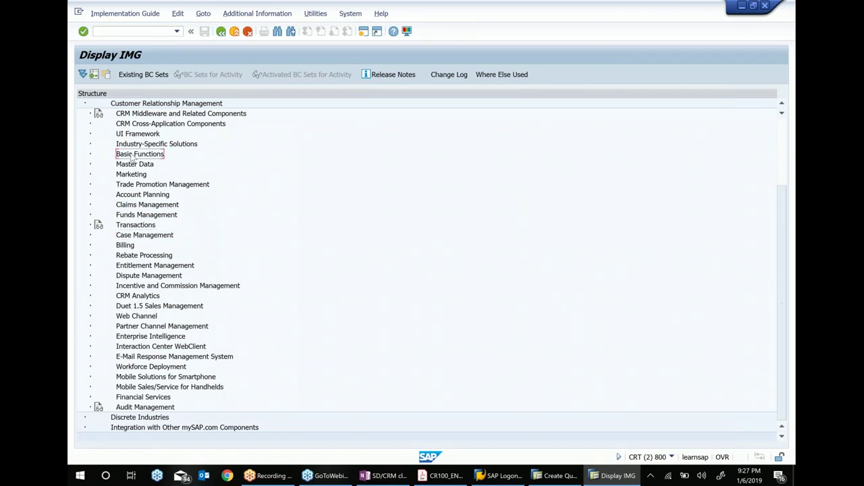
pyautogui.click(90, 154)
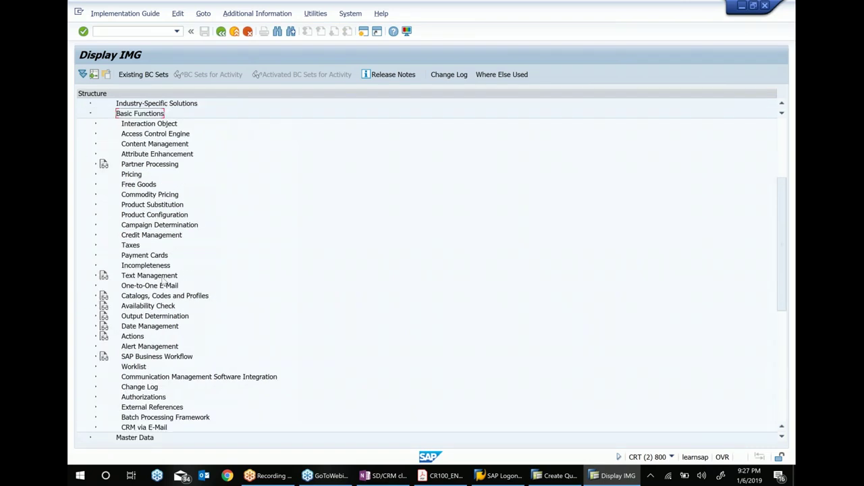
pyautogui.scroll(-1, 158, 282)
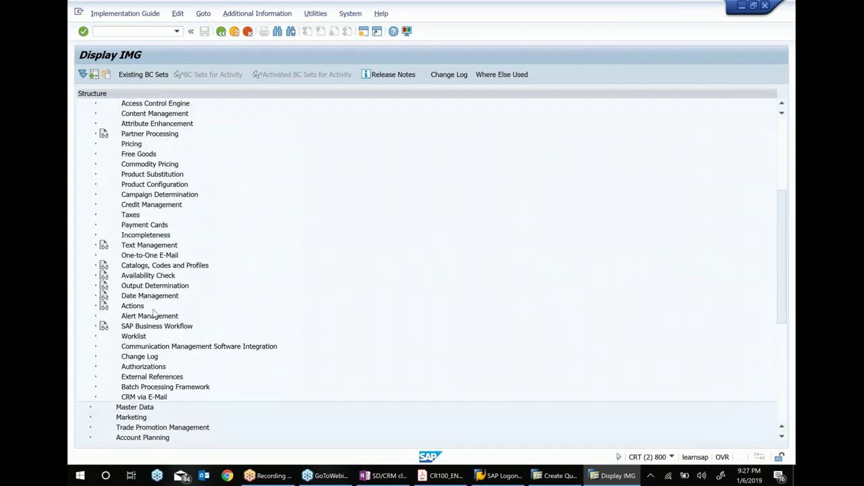
pyautogui.scroll(2, 196, 239)
pyautogui.scroll(1, 196, 239)
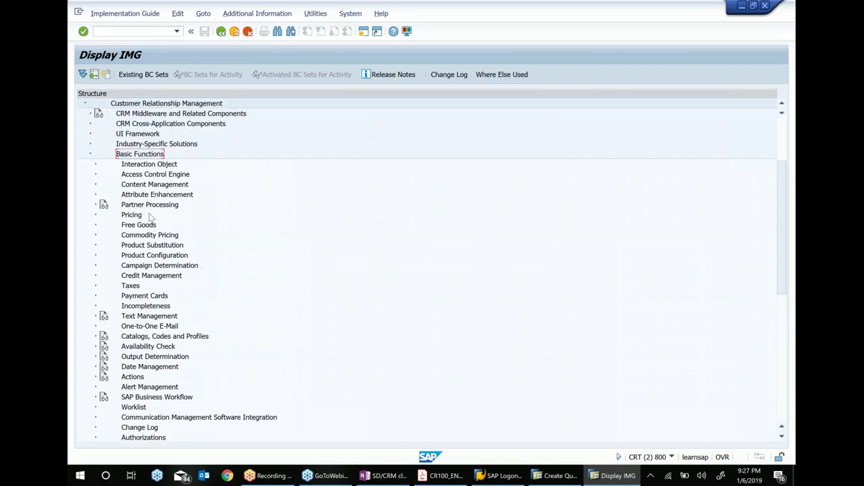
pyautogui.click(145, 206)
pyautogui.click(96, 206)
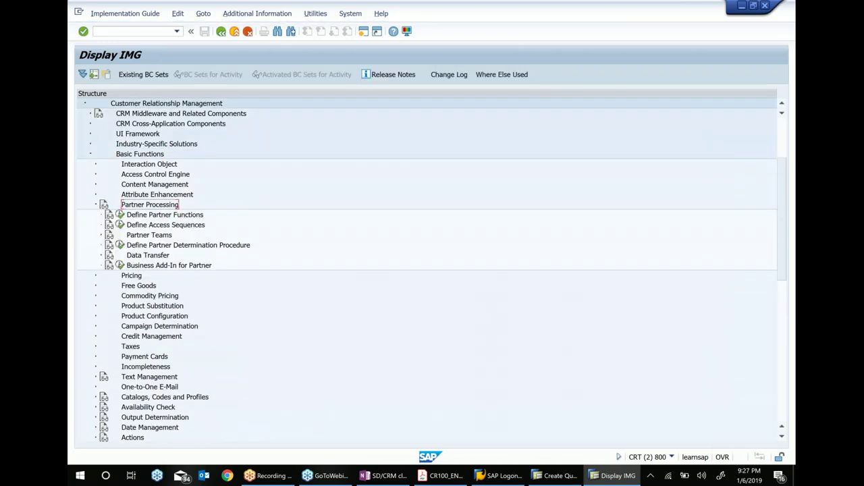
pyautogui.click(166, 248)
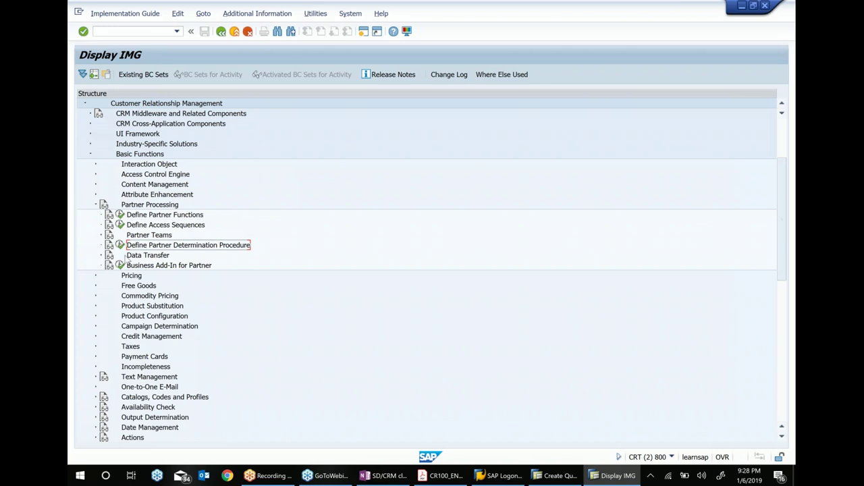
pyautogui.click(120, 246)
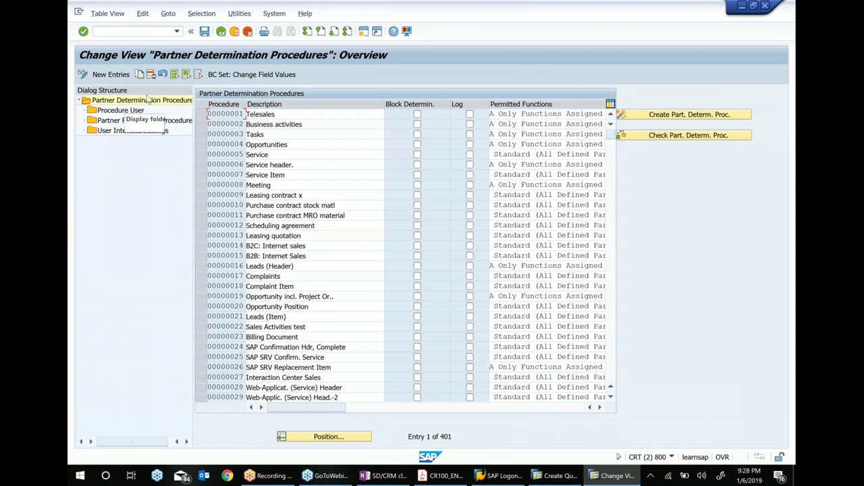
# Select partner determination procedure 00000001 Telesales and display its Partner Functions in Procedure
pyautogui.click(201, 117)
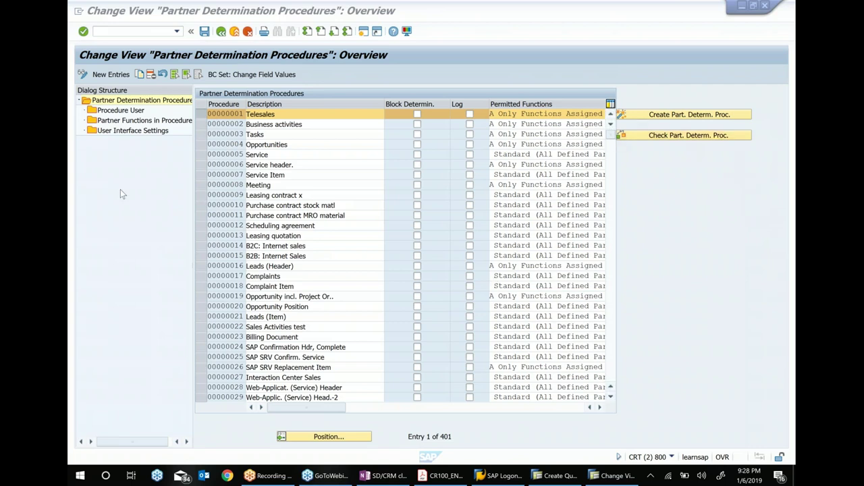
pyautogui.click(155, 131)
pyautogui.doubleClick(157, 120)
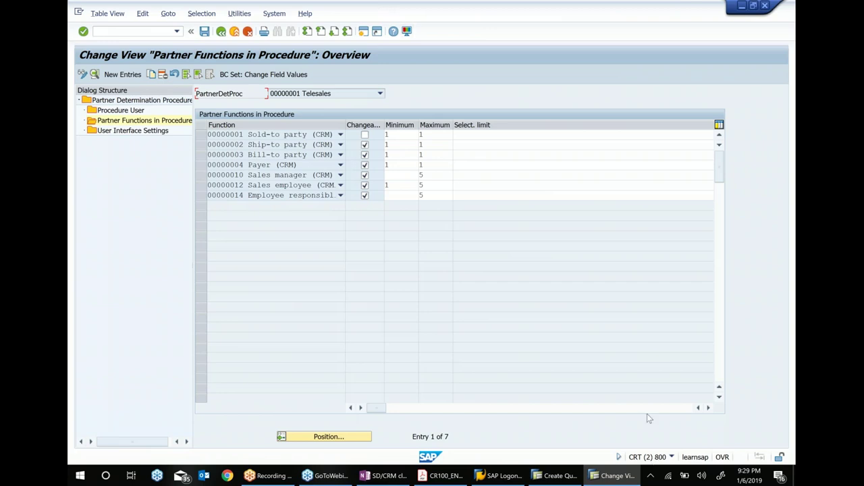
# Switch to the Quot_Sadh_121518 quotation session and go through the partner functions available for an empty partner row
pyautogui.click(570, 477)
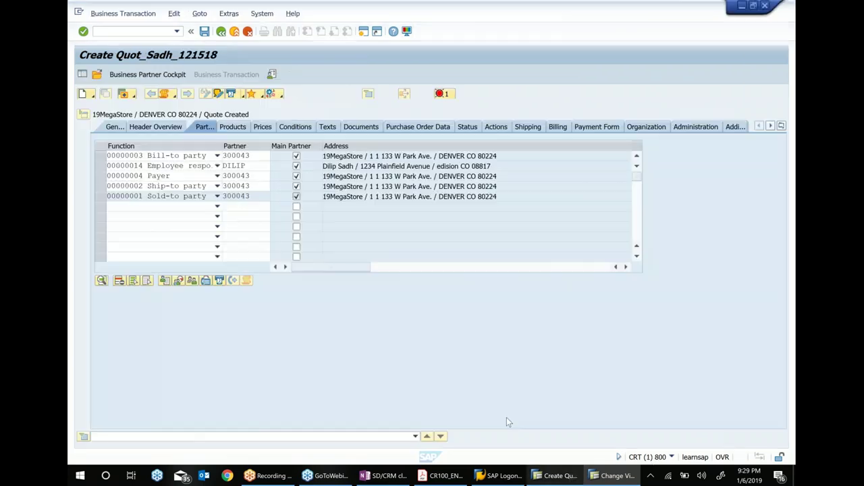
pyautogui.click(217, 207)
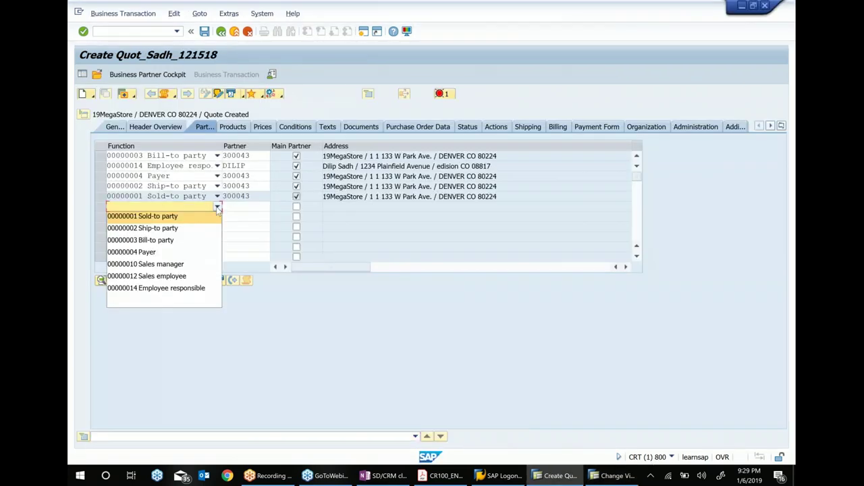
pyautogui.press('Down')
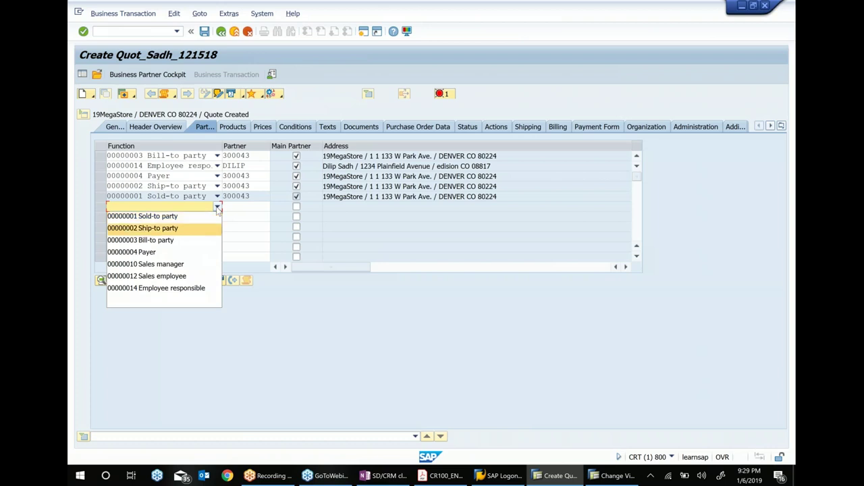
pyautogui.press('Down')
pyautogui.press('Down')
pyautogui.press('Down')
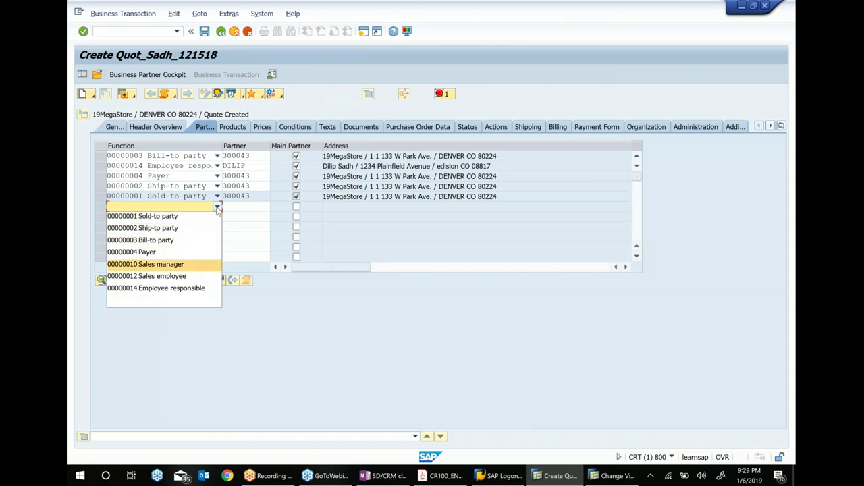
pyautogui.press('Down')
pyautogui.press('Down')
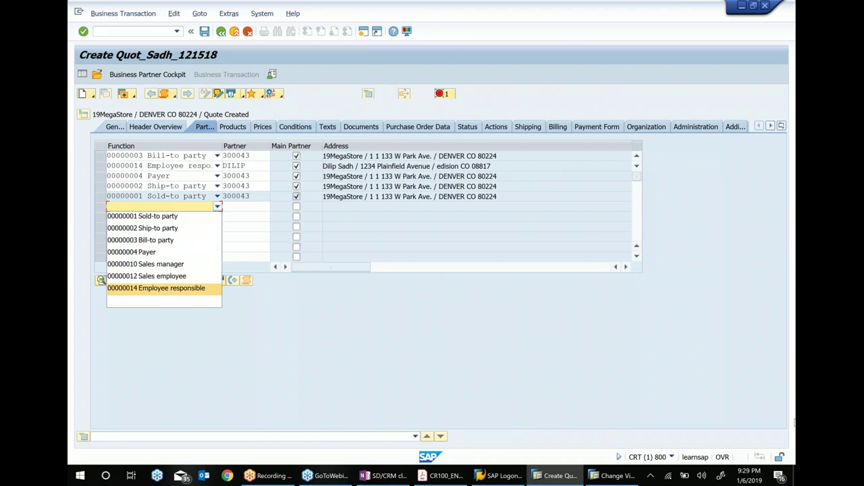
# Compare the Telesales partner functions in customizing with the Partner Determination Procedure figure in the CR100 guide, returning to the customizing session
pyautogui.click(614, 475)
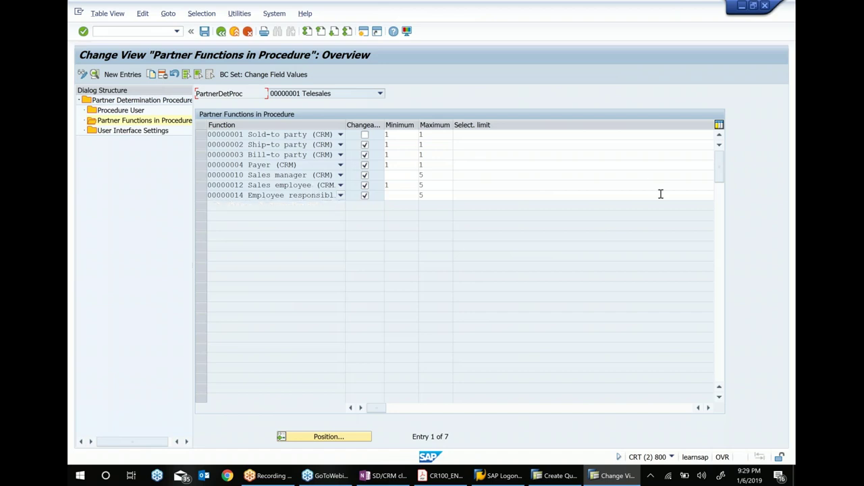
pyautogui.click(442, 475)
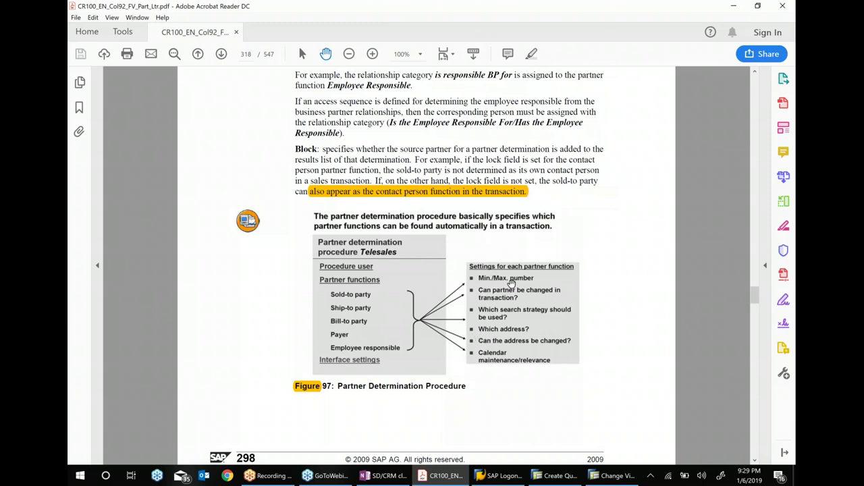
pyautogui.click(621, 476)
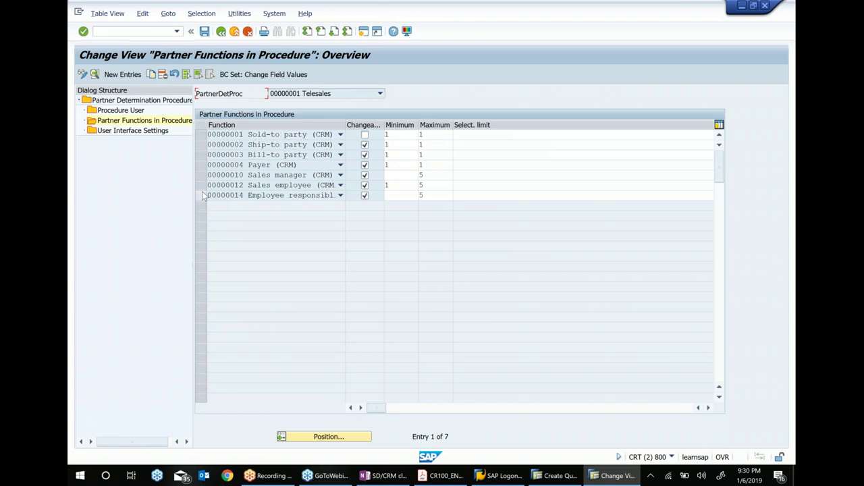
# Mark the Sales employee function in Telesales and check the settings for each partner function in the CR100 guide's Partner Determination Procedure figure
pyautogui.click(286, 188)
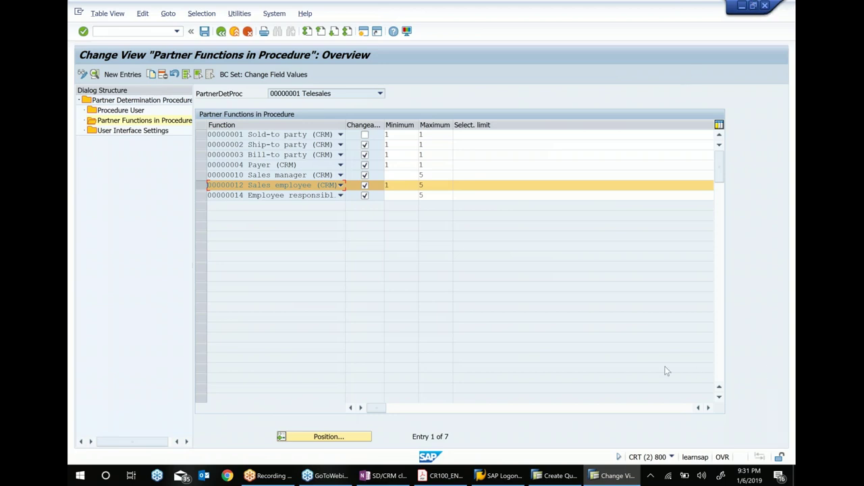
pyautogui.click(442, 476)
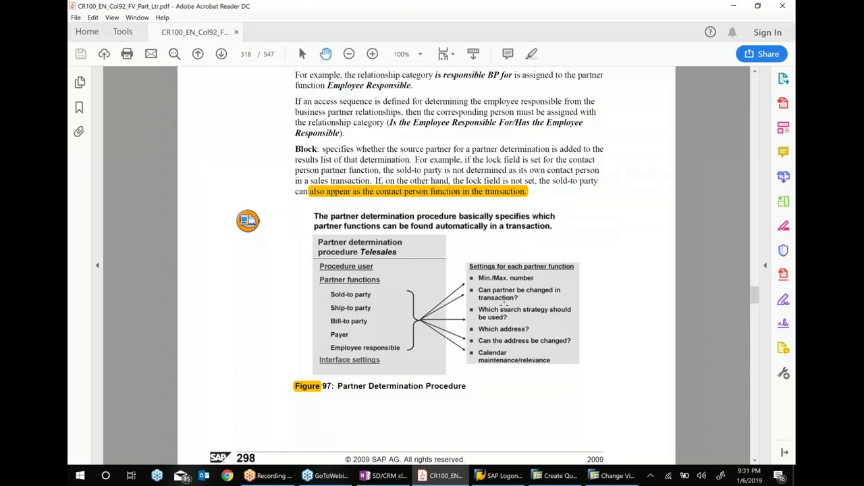
pyautogui.click(452, 476)
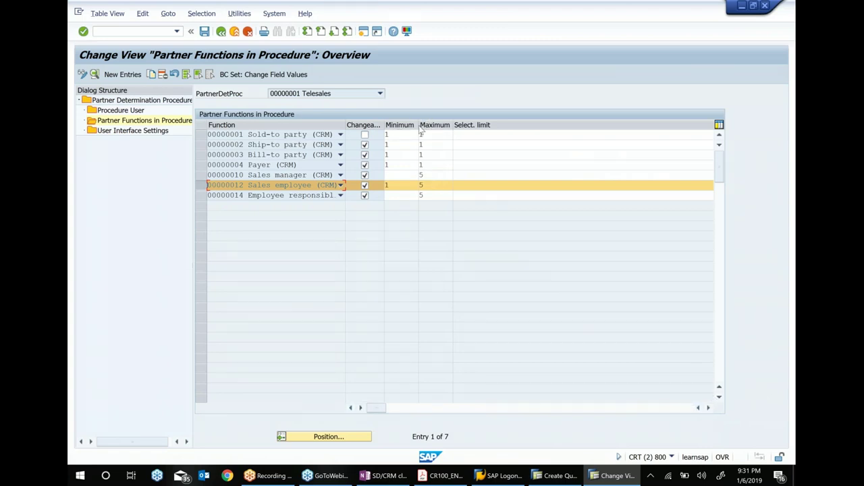
# Narrow the Minimum, Select. limit and Address for Trans. columns in the Telesales partner functions table
pyautogui.moveTo(420, 131); pyautogui.dragTo(414, 131)
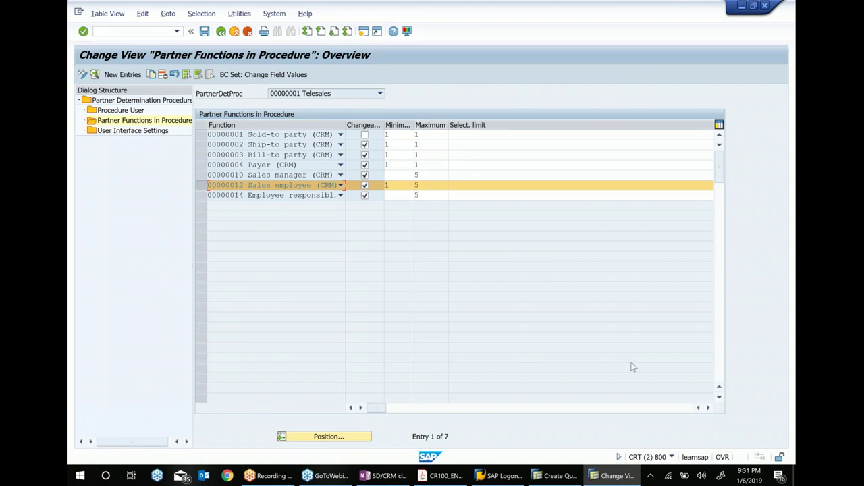
pyautogui.click(708, 407)
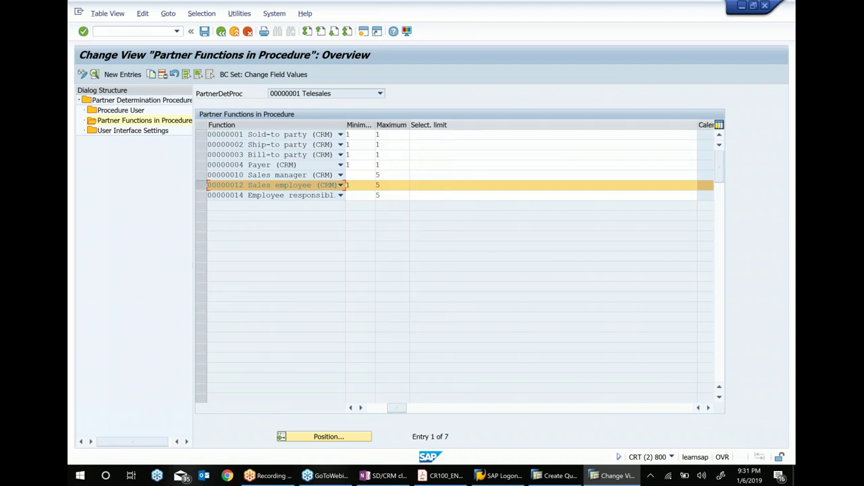
pyautogui.moveTo(696, 124); pyautogui.dragTo(457, 150)
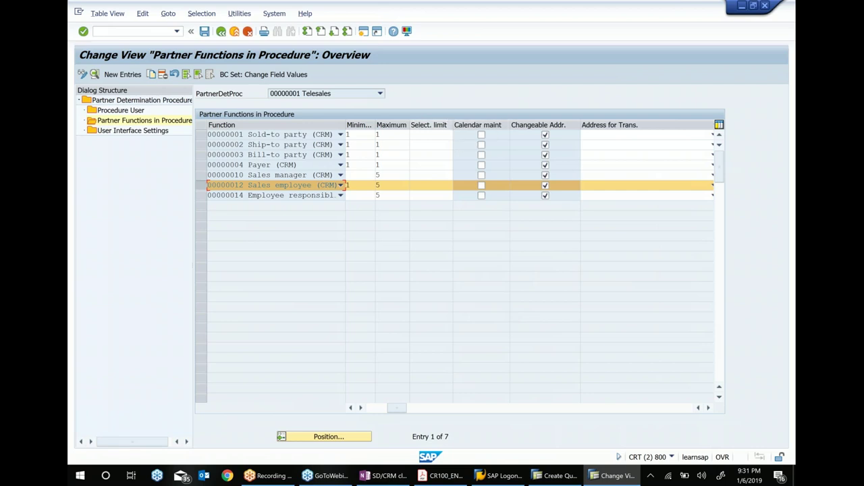
pyautogui.moveTo(451, 125); pyautogui.dragTo(439, 126)
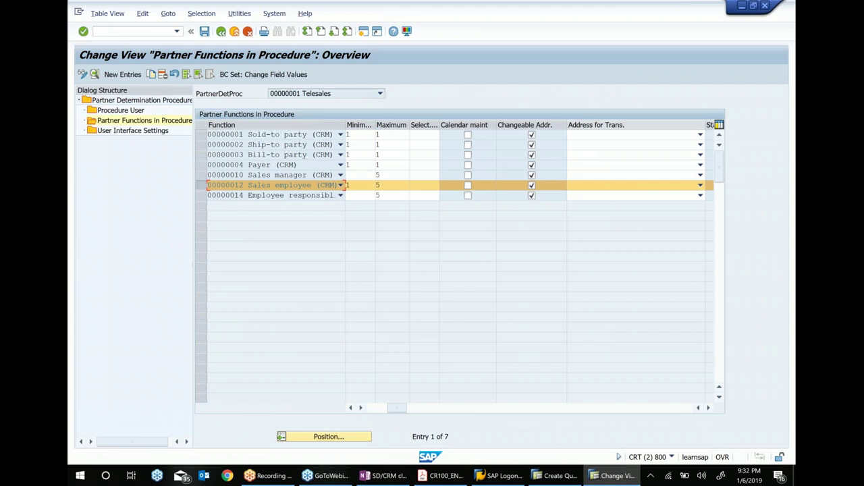
pyautogui.moveTo(704, 125); pyautogui.dragTo(623, 126)
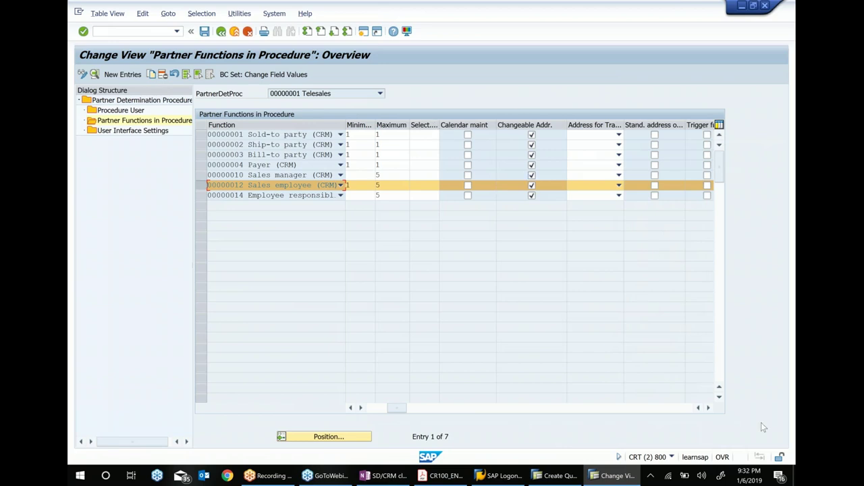
# Narrow the Access sequence column so that Determination time and Block Determin. can be read beside it
pyautogui.click(708, 407)
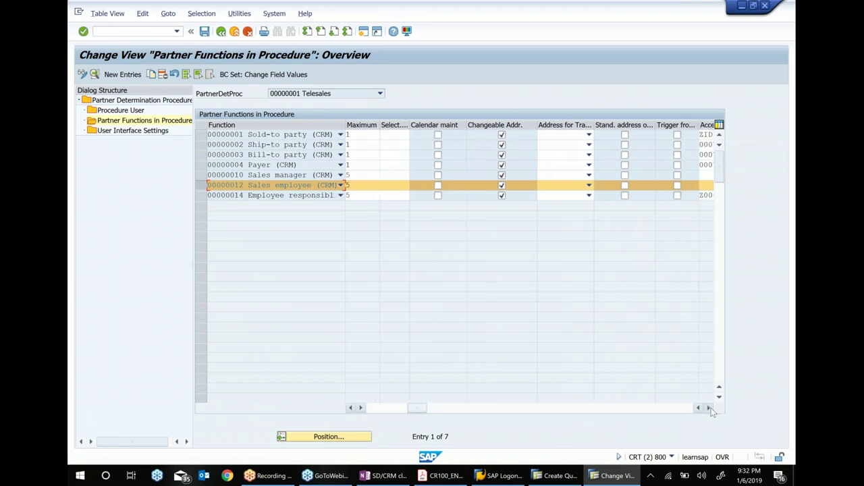
pyautogui.click(708, 408)
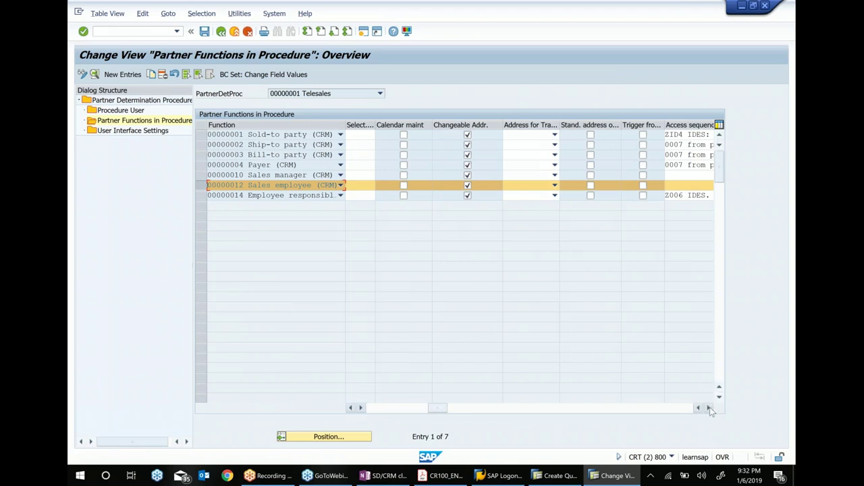
pyautogui.click(709, 408)
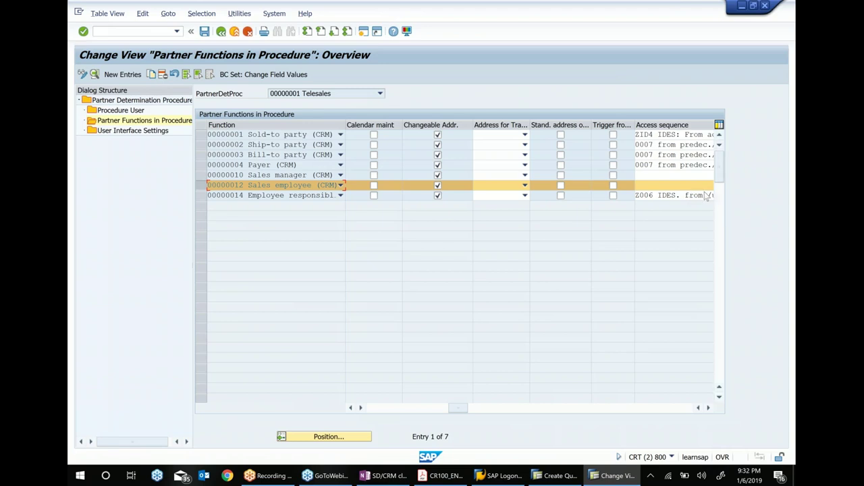
pyautogui.click(708, 407)
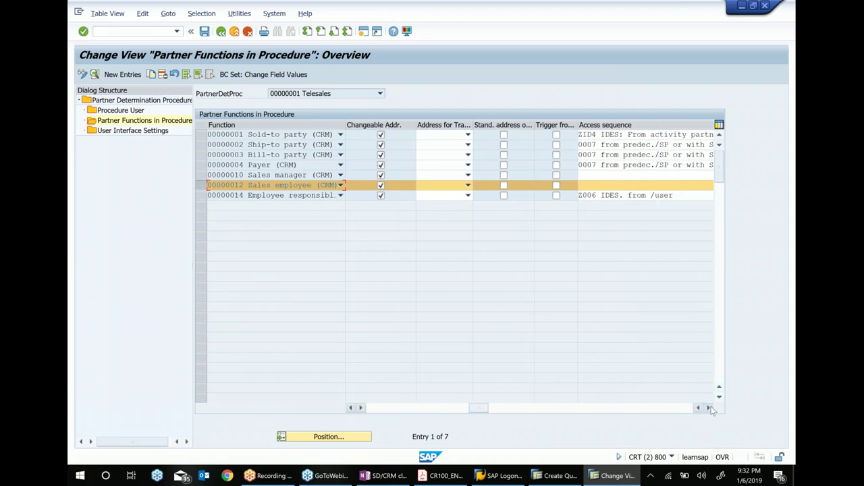
pyautogui.click(708, 408)
pyautogui.click(708, 408)
pyautogui.click(709, 408)
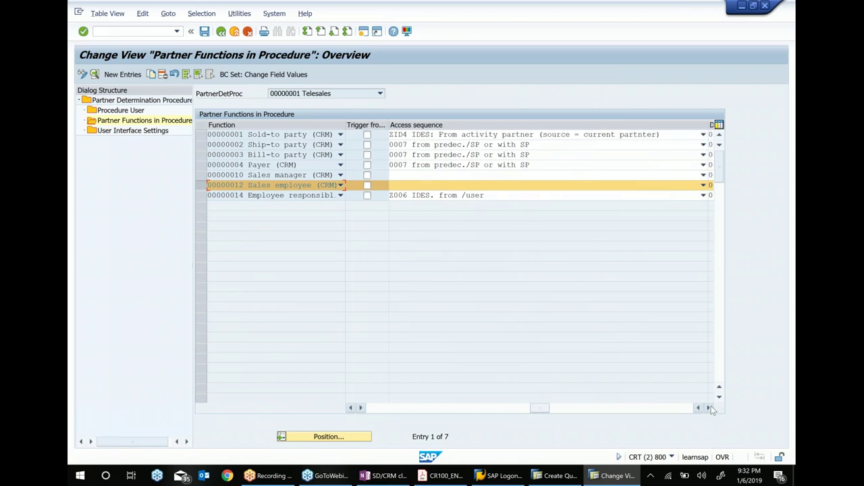
pyautogui.click(708, 408)
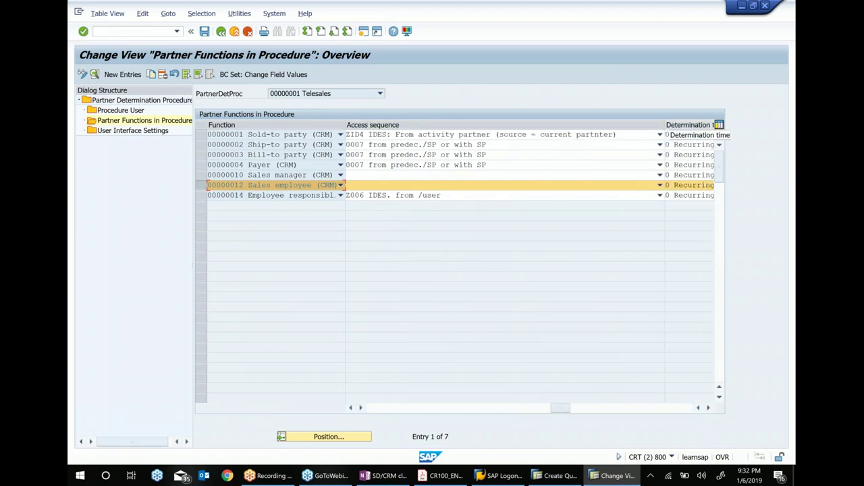
pyautogui.moveTo(665, 126); pyautogui.dragTo(520, 134)
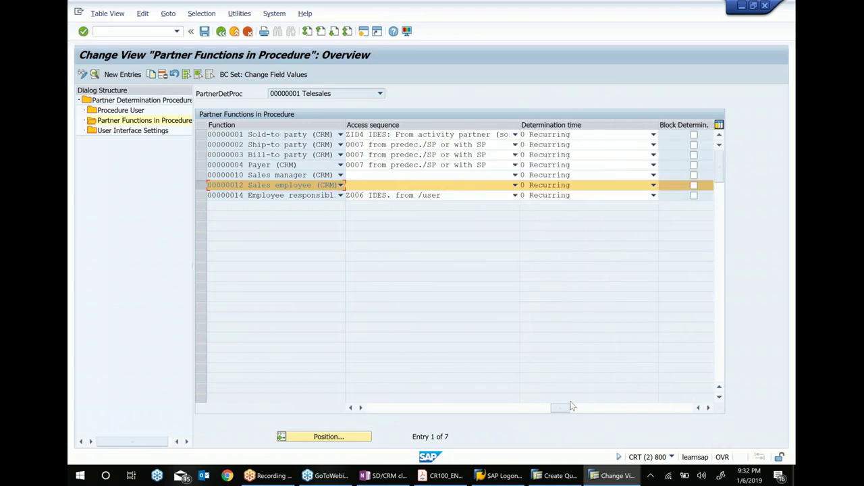
# Compare the Telesales function settings with the CR100 figure, and additionally highlight Sales manager to examine its access sequence alongside Sales employee
pyautogui.moveTo(559, 405); pyautogui.dragTo(359, 405)
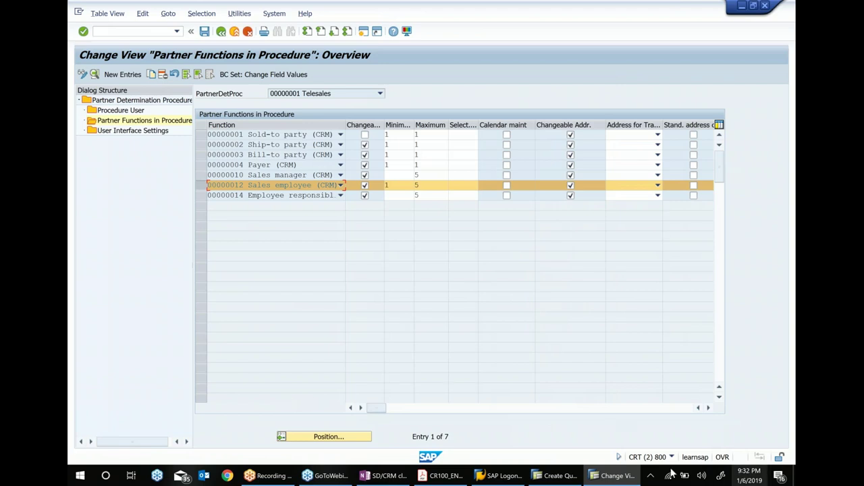
pyautogui.click(442, 475)
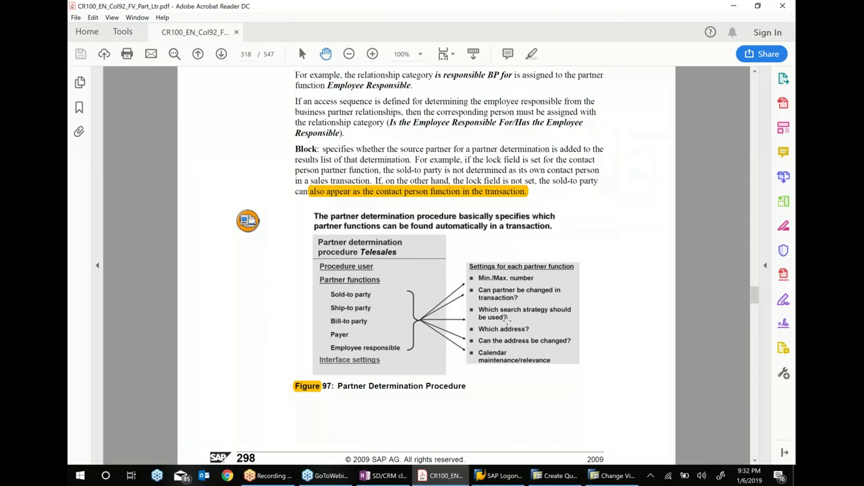
pyautogui.click(609, 476)
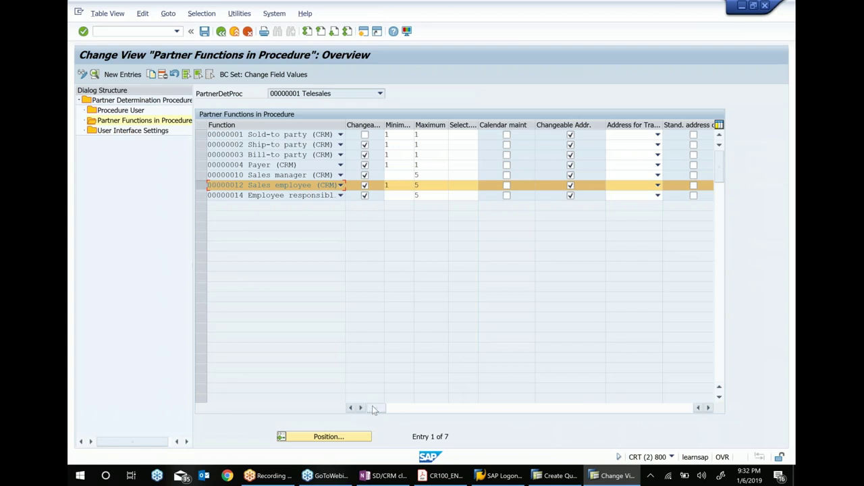
pyautogui.moveTo(376, 410); pyautogui.dragTo(502, 407)
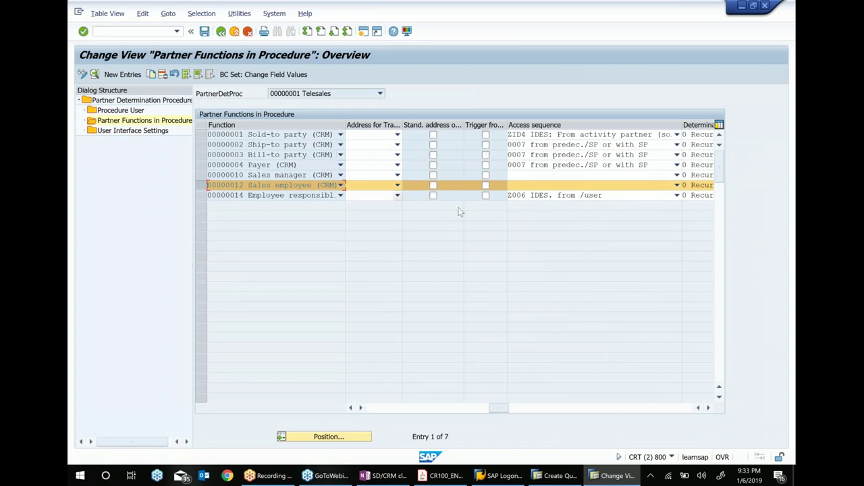
pyautogui.click(202, 174)
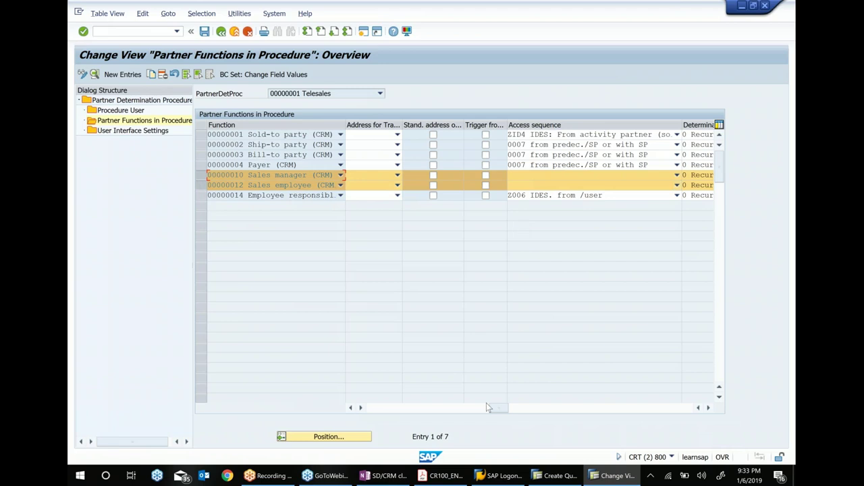
# Switch to the Quot_Sadh_121518 quotation and review its determined partners and the functions offered in the first empty row
pyautogui.click(555, 475)
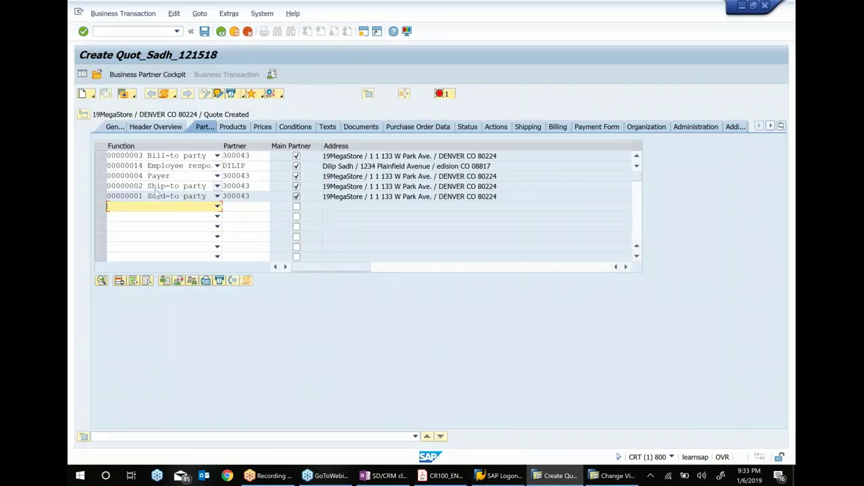
pyautogui.click(217, 207)
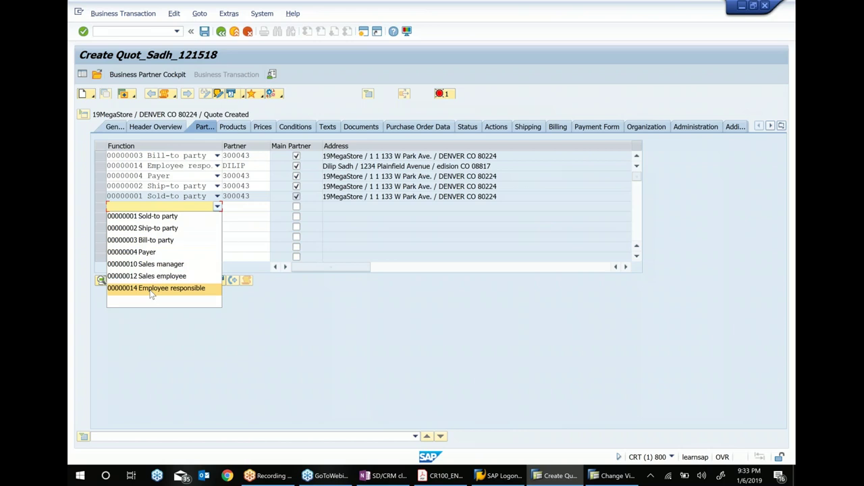
pyautogui.click(523, 378)
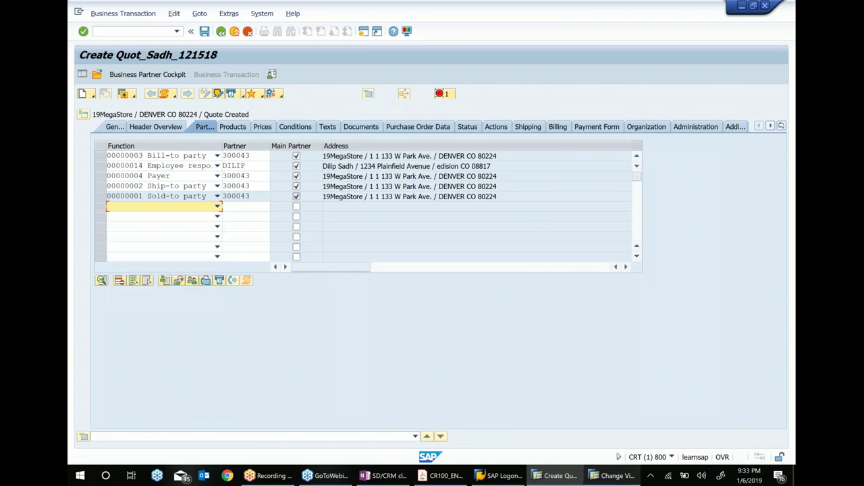
# Read the CR100 guide from the Partner Determination Procedure figure to the Access Sequences figure, checking the Telesales access sequences in customizing on the way
pyautogui.click(443, 477)
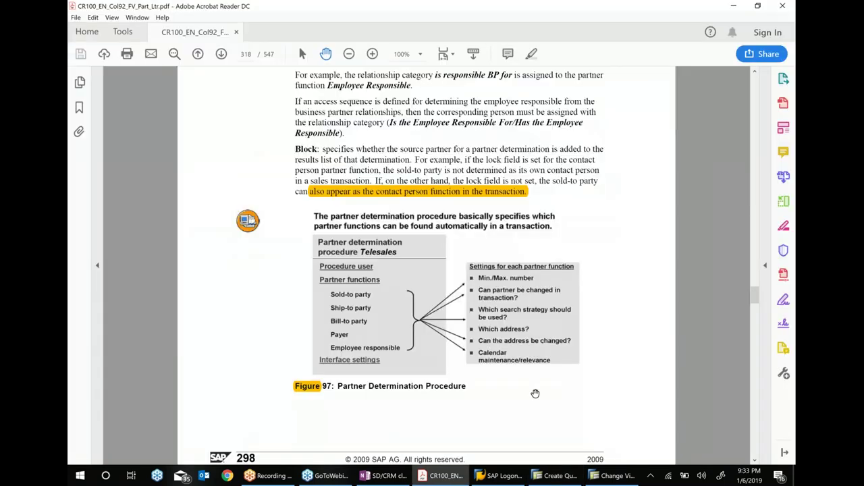
pyautogui.click(611, 476)
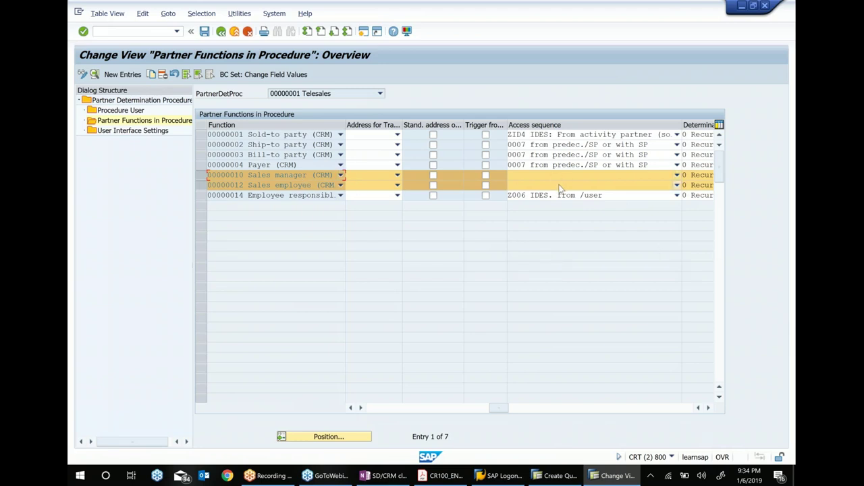
pyautogui.click(443, 476)
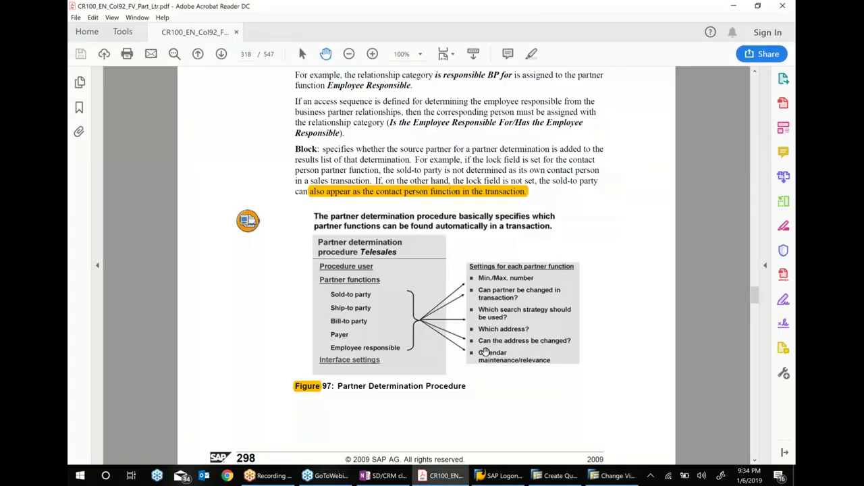
pyautogui.scroll(-5, 525, 306)
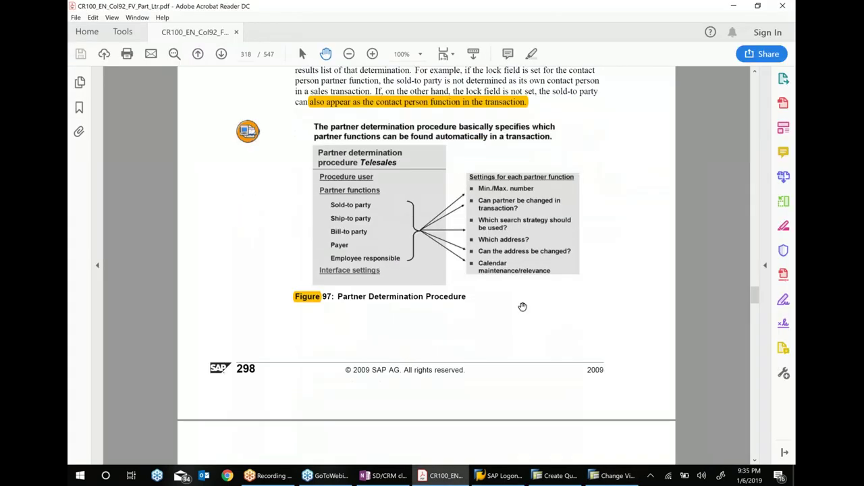
pyautogui.scroll(-5, 525, 306)
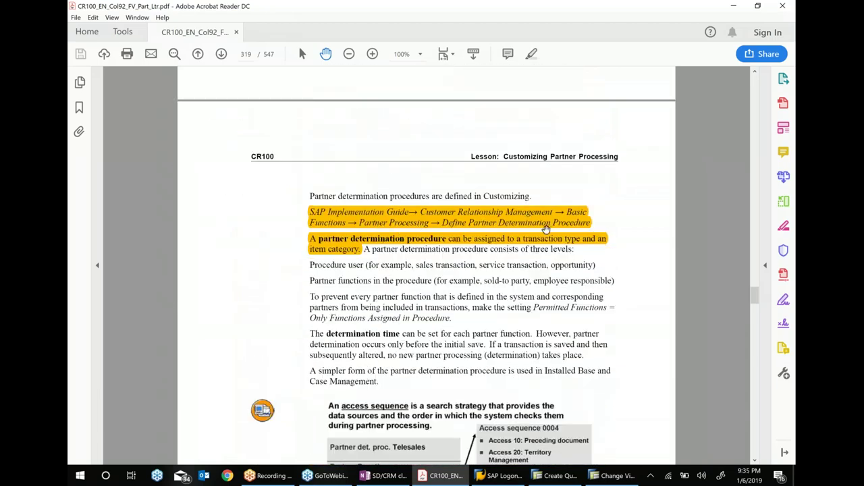
pyautogui.scroll(-4, 544, 309)
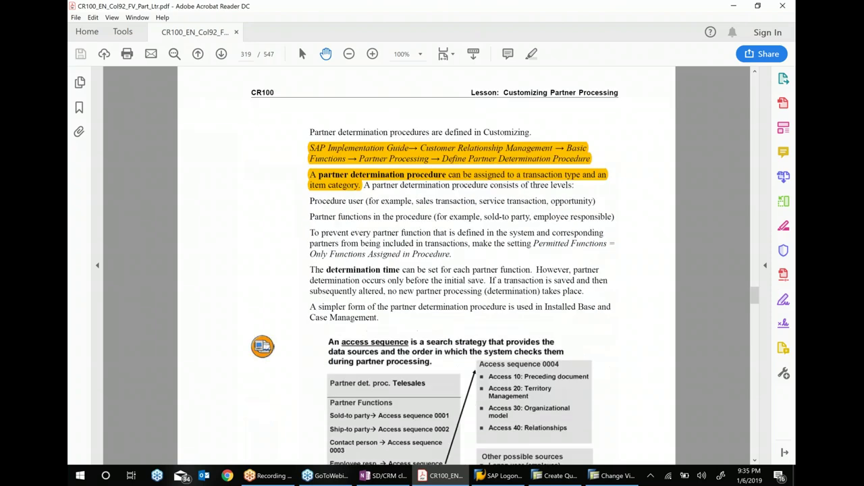
pyautogui.scroll(-3, 405, 256)
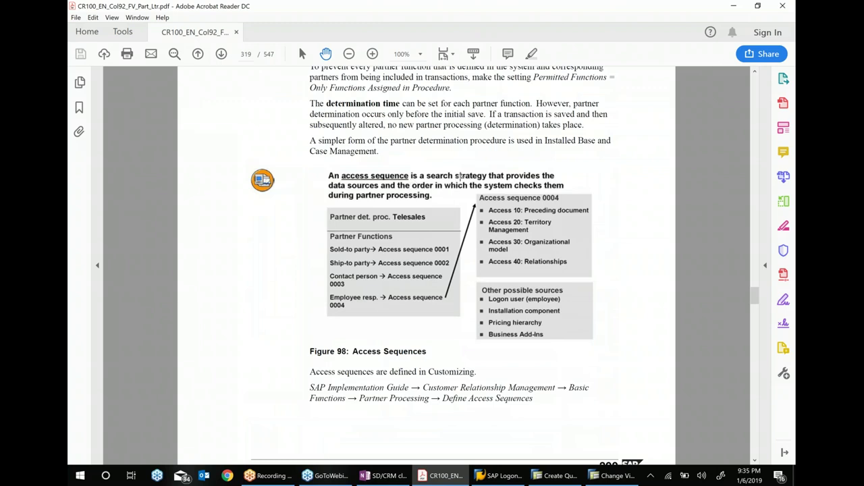
# Check the Telesales access sequences against the CR100 Access Sequences figure and read on to the Partner Processing: Overview figure
pyautogui.click(558, 476)
pyautogui.click(612, 476)
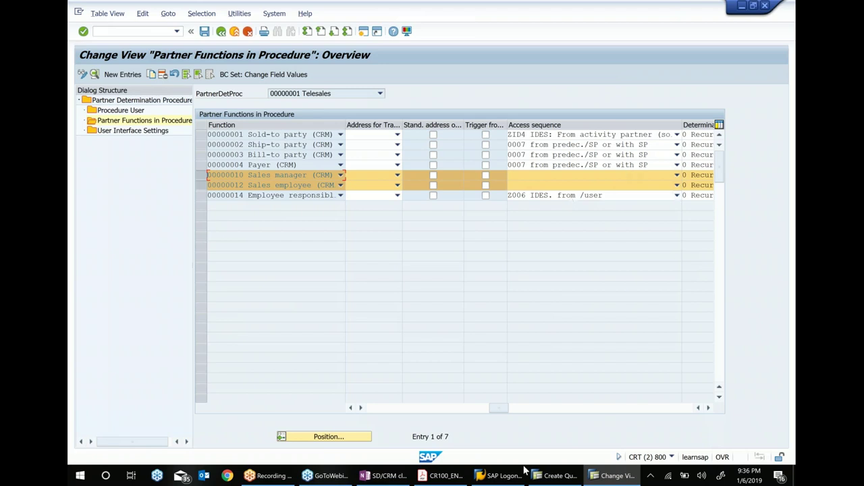
pyautogui.click(434, 476)
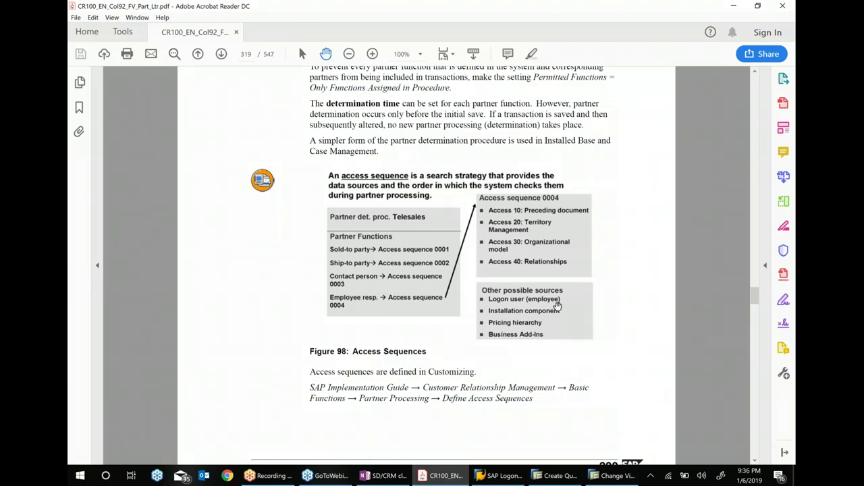
pyautogui.scroll(-3, 557, 317)
pyautogui.scroll(-5, 559, 311)
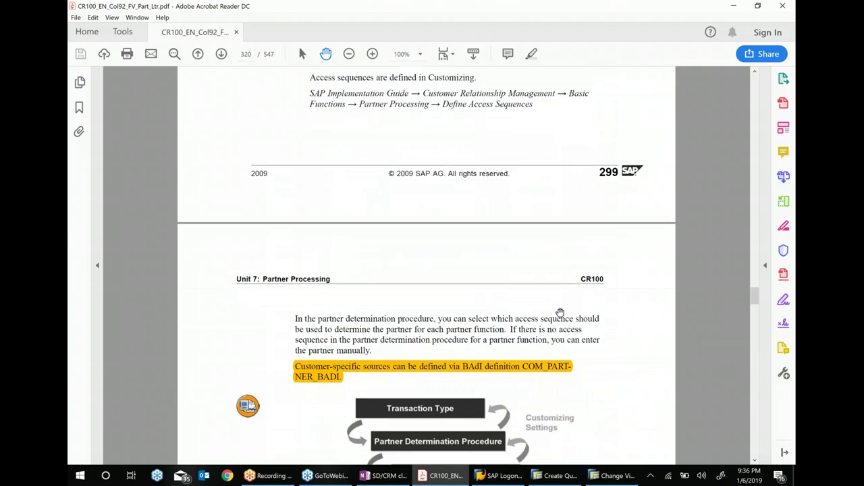
pyautogui.scroll(-1, 559, 312)
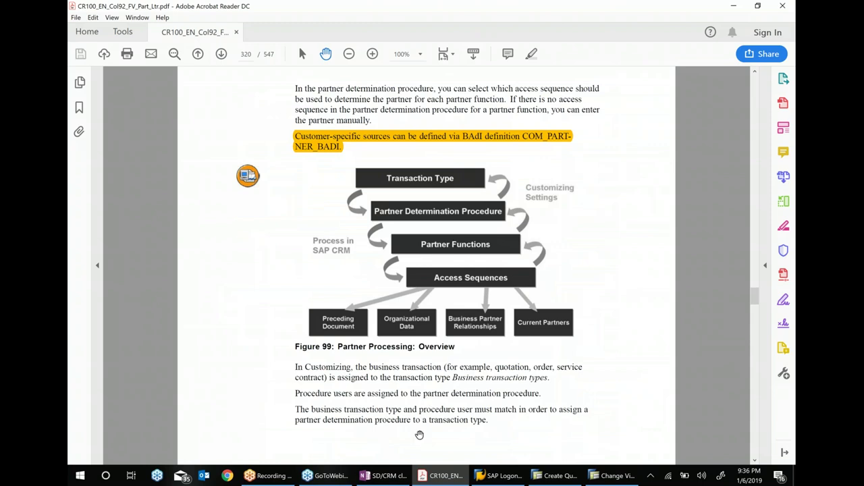
# Switch to the OneNote class notes and add the bullet "Configure a new Partner determination procedure by copying standard" under Partner determination configuration
pyautogui.click(388, 476)
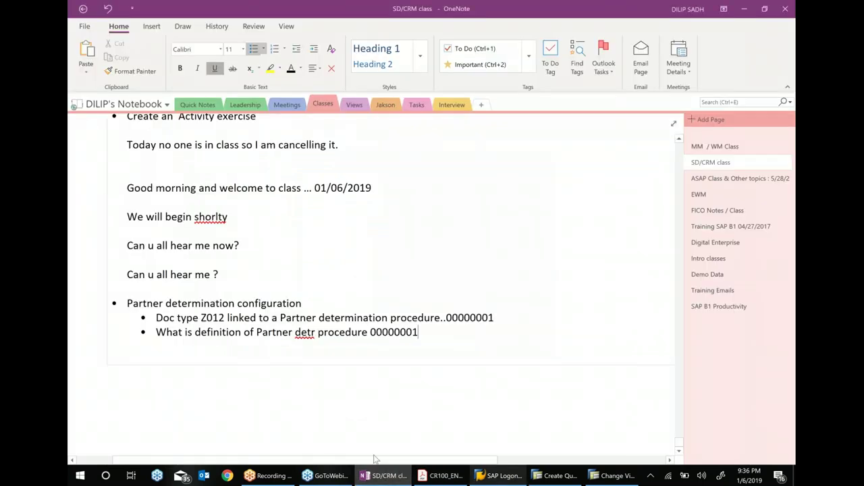
pyautogui.click(611, 476)
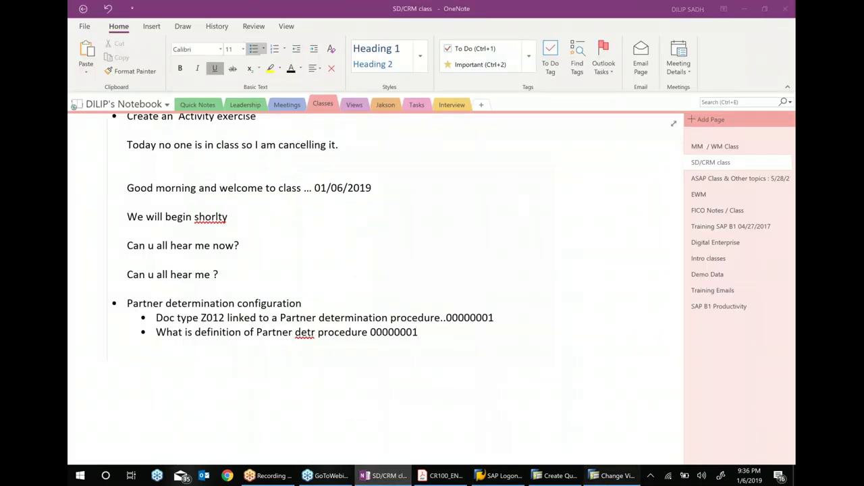
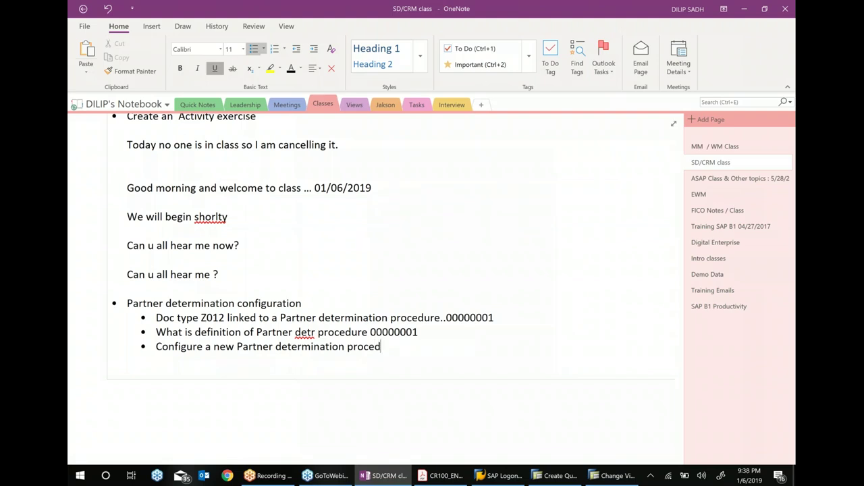
pyautogui.press('Return')
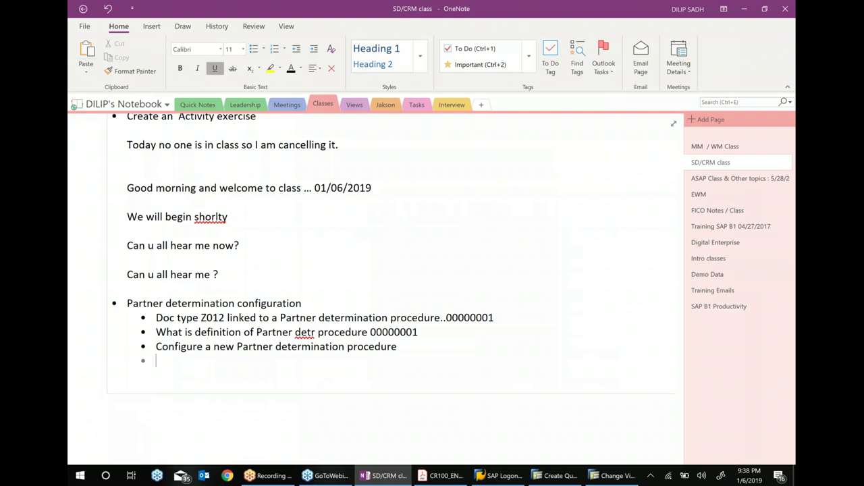
pyautogui.click(397, 350)
pyautogui.write('by copy')
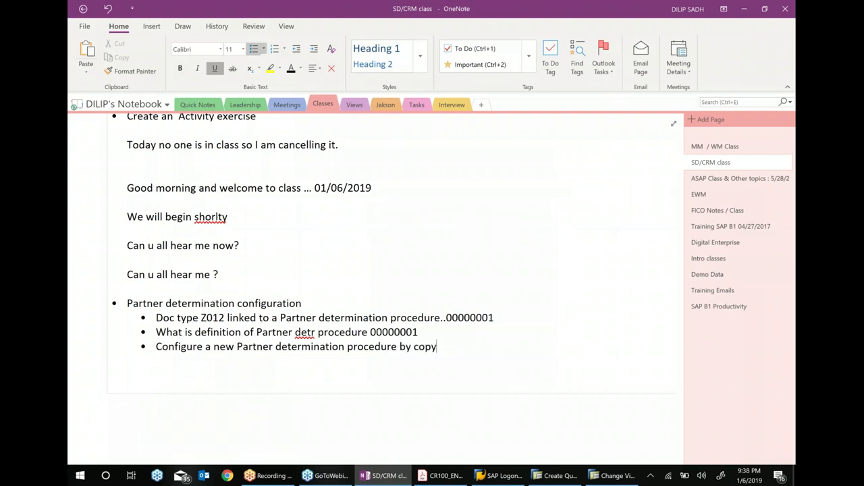
pyautogui.write('ing standard')
pyautogui.press('Return')
# Add a bullet about removing some partners from the procedure below the one on copying the standard procedure
pyautogui.write('Confi')
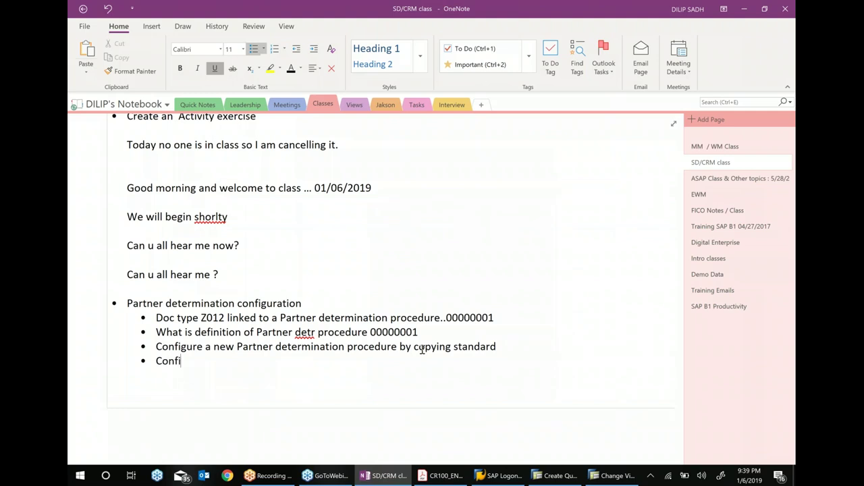
pyautogui.press('BackSpace')
pyautogui.press('BackSpace')
pyautogui.press('BackSpace')
pyautogui.press('BackSpace')
pyautogui.press('BackSpace')
pyautogui.write('remove some partne')
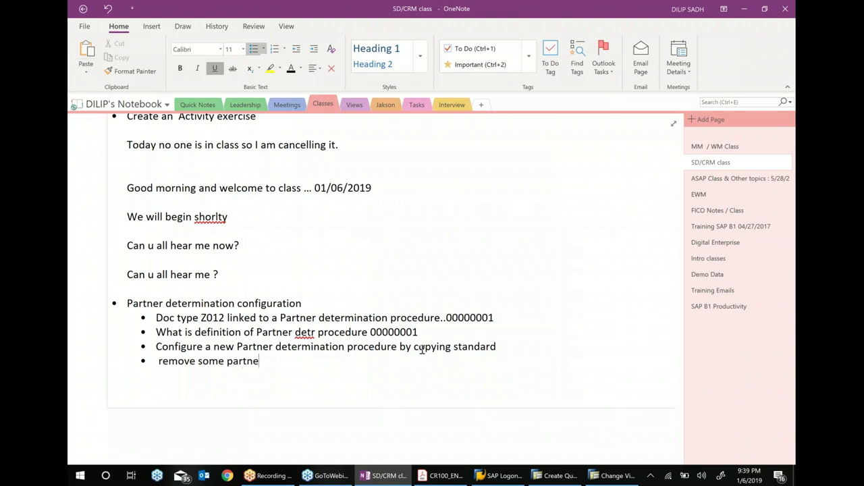
pyautogui.write('rs from prcedure')
# Add the bullet "Add some partners from procedure" to the partner determination notes
pyautogui.press('Return')
pyautogui.write('Add some')
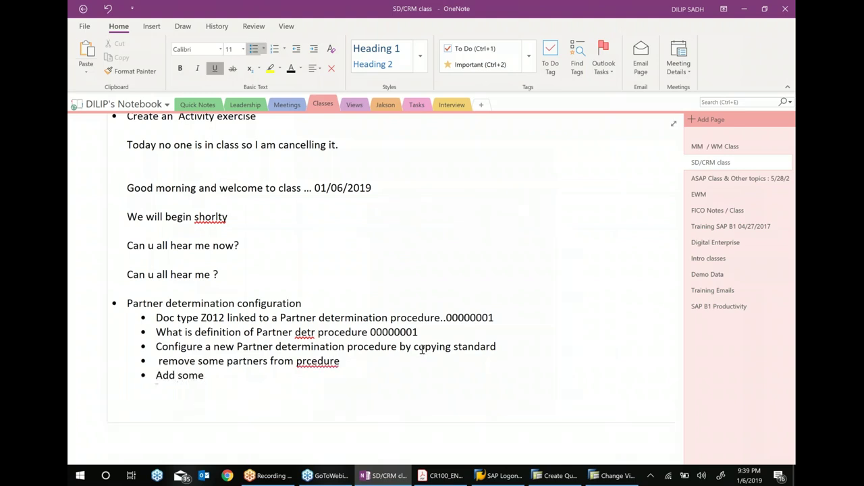
pyautogui.write(' partners from procedur')
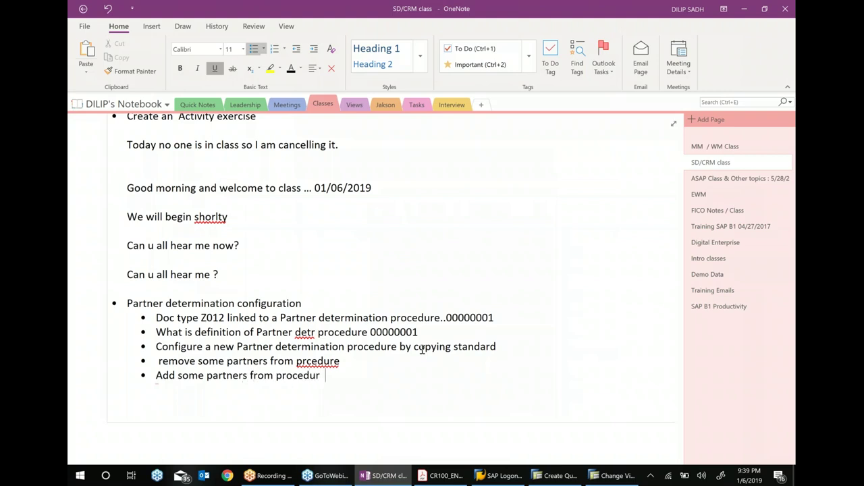
pyautogui.press('BackSpace')
pyautogui.write('edure')
# Add the bullet "Assign procedure to doc type" and correct the misspelled "prcedure" to "procedure" in the removal bullet
pyautogui.press('Return')
pyautogui.write('Ass')
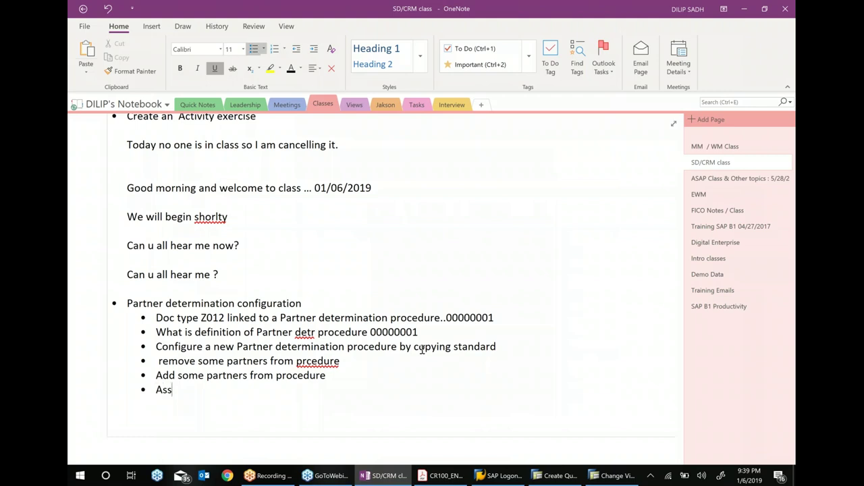
pyautogui.write('ign procedure to doc ty')
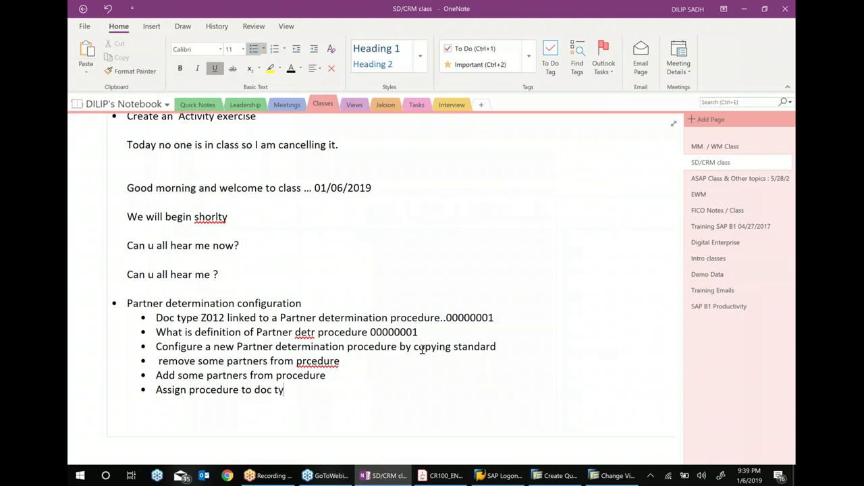
pyautogui.write('pe')
pyautogui.rightClick(318, 362)
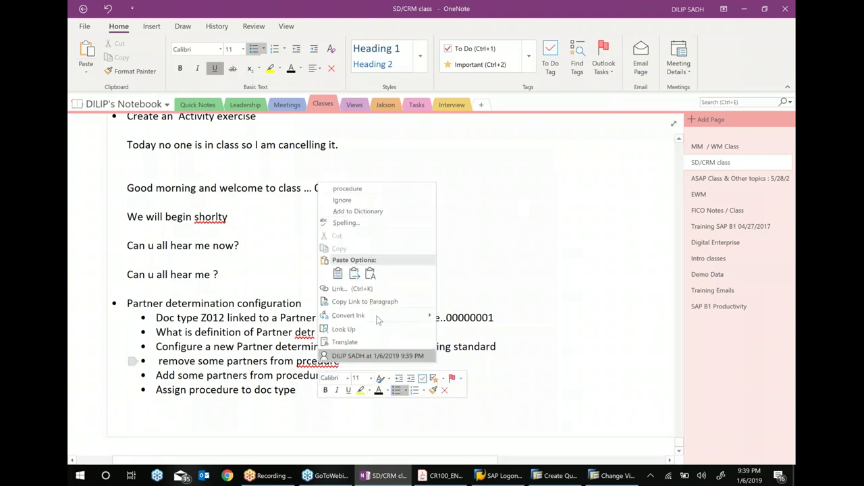
pyautogui.click(353, 187)
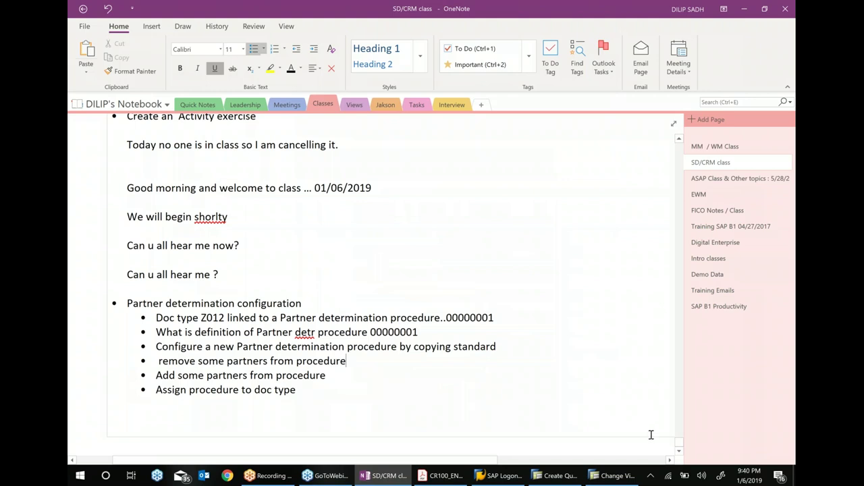
# Add a final bullet "Test" with the indented sub-bullet "Create a transaction and verify new procedure"
pyautogui.scroll(-3, 675, 448)
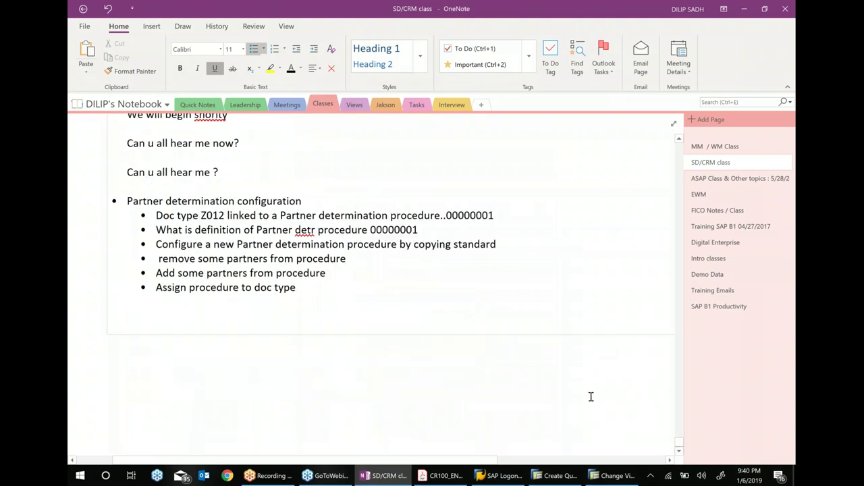
pyautogui.click(301, 290)
pyautogui.press('Return')
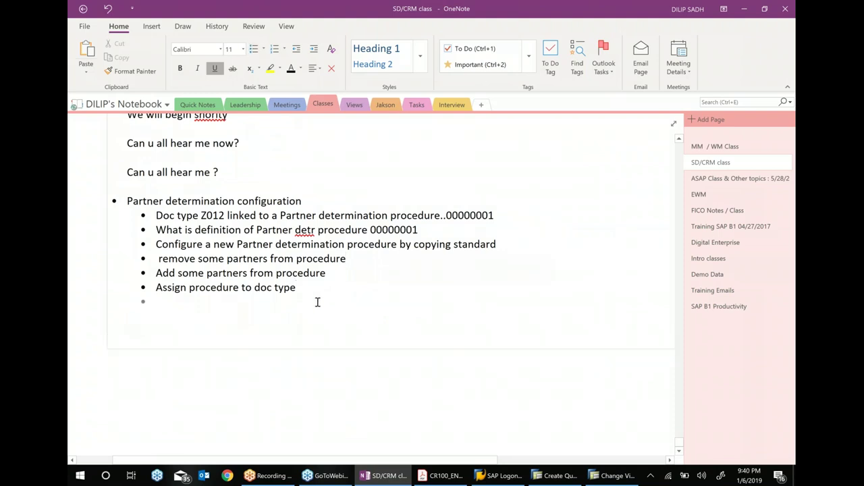
pyautogui.write('test')
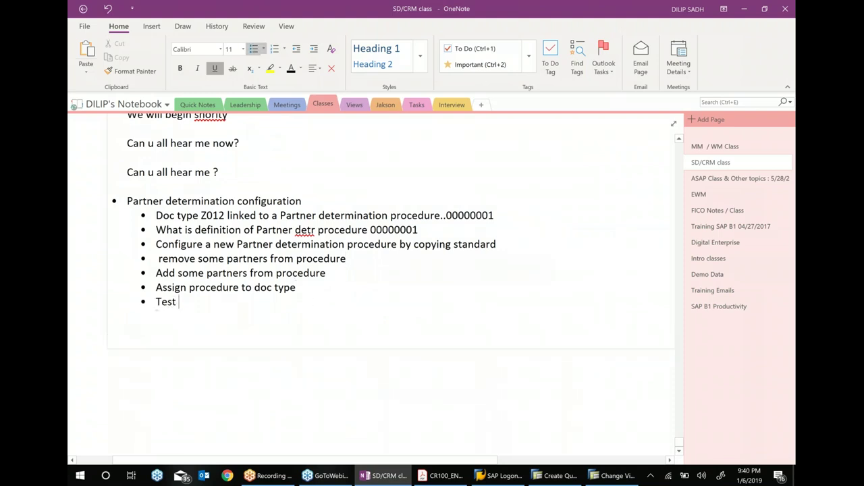
pyautogui.press('Return')
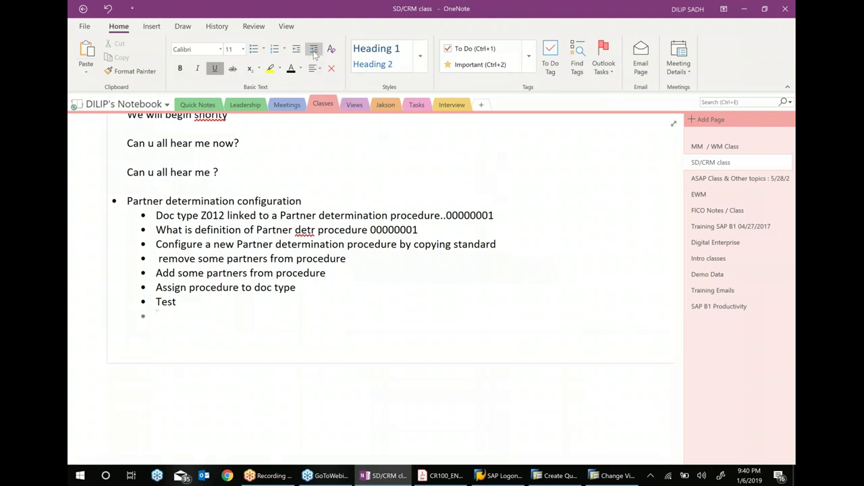
pyautogui.write('Crea')
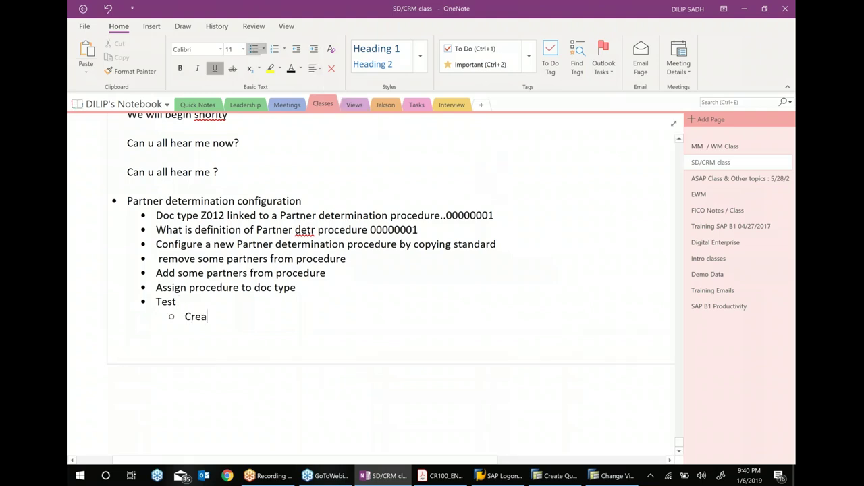
pyautogui.write('te a transaction and ')
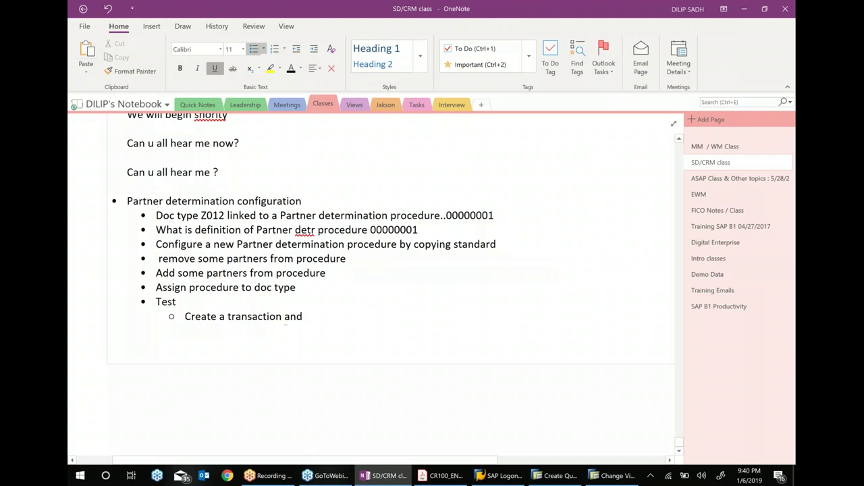
pyautogui.write('verify new proce')
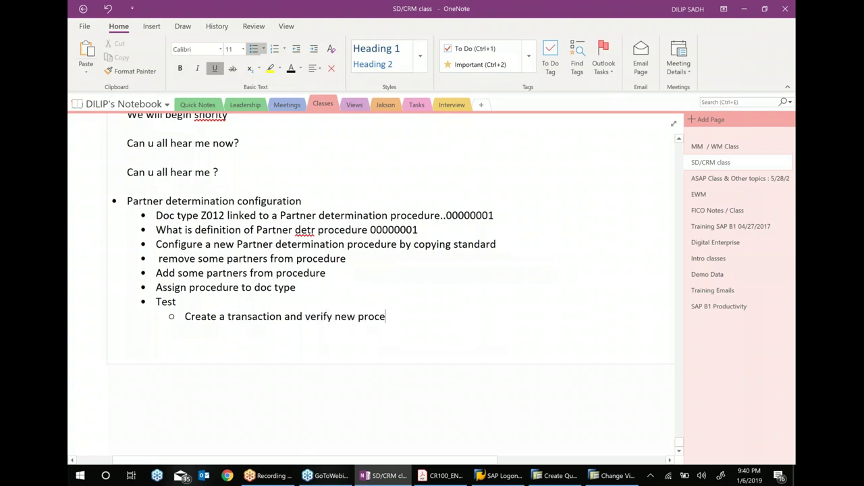
pyautogui.write('dure')
# Switch to the SAP customizing session, return to the Partner Determination Procedures overview, and start copying procedure 00000001 Telesales
pyautogui.click(615, 475)
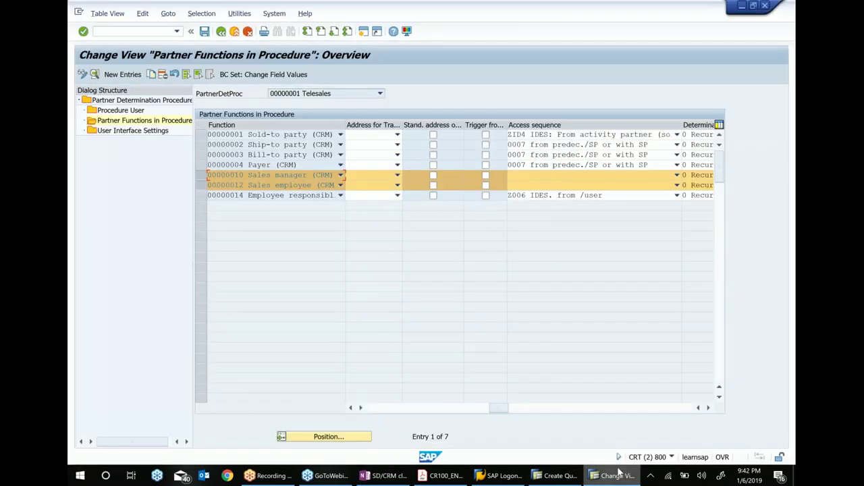
pyautogui.click(221, 32)
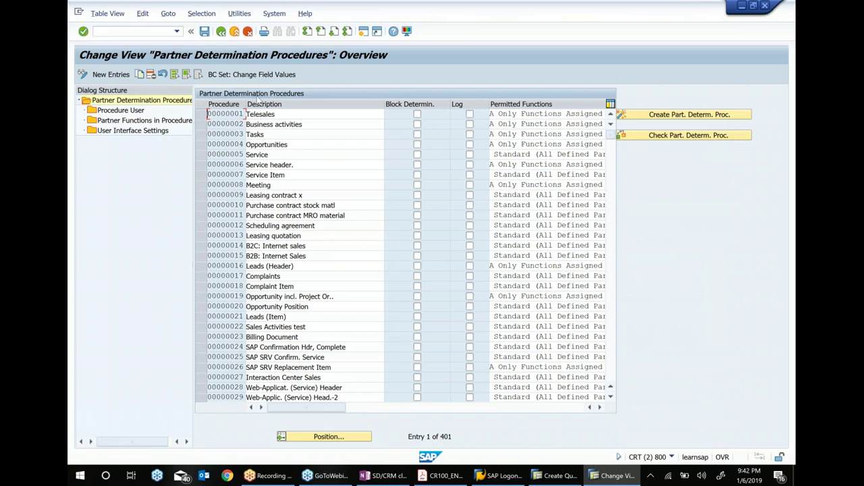
pyautogui.click(200, 113)
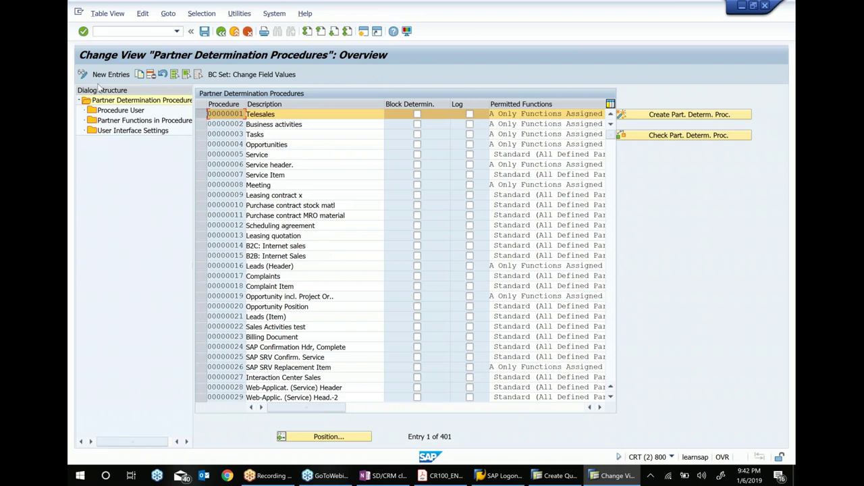
pyautogui.click(140, 75)
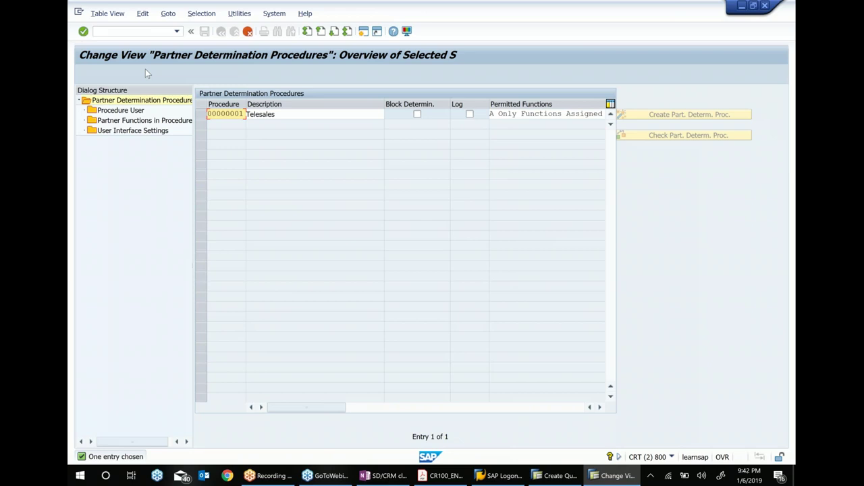
# Set the copied procedure's key to Z0000012 and its description to Telesales_sadh1619
pyautogui.press('BackSpace')
pyautogui.press('BackSpace')
pyautogui.press('BackSpace')
pyautogui.press('BackSpace')
pyautogui.press('BackSpace')
pyautogui.press('BackSpace')
pyautogui.press('BackSpace')
pyautogui.press('BackSpace')
pyautogui.write('Z')
pyautogui.write('0000000')
pyautogui.press('BackSpace')
pyautogui.press('BackSpace')
pyautogui.write('12')
pyautogui.click(305, 115)
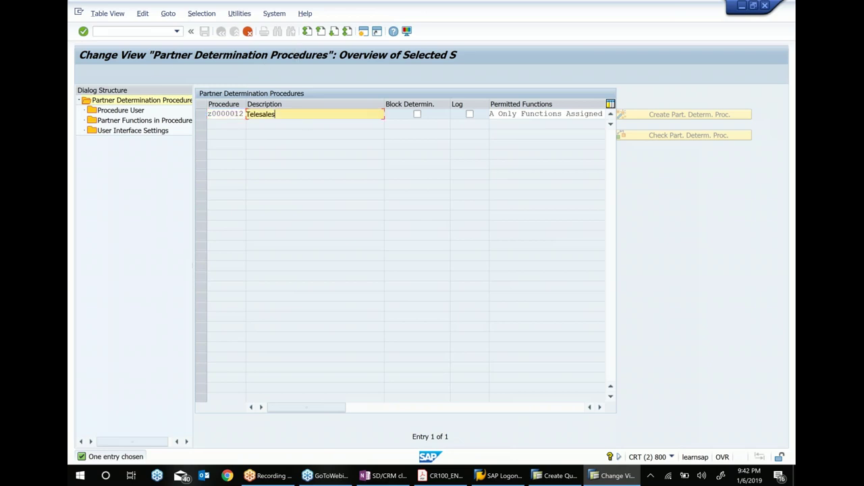
pyautogui.write('_sadh1619')
# Copy the procedure with all its dependent entries and save it under customizing request CRTK900010
pyautogui.press('Return')
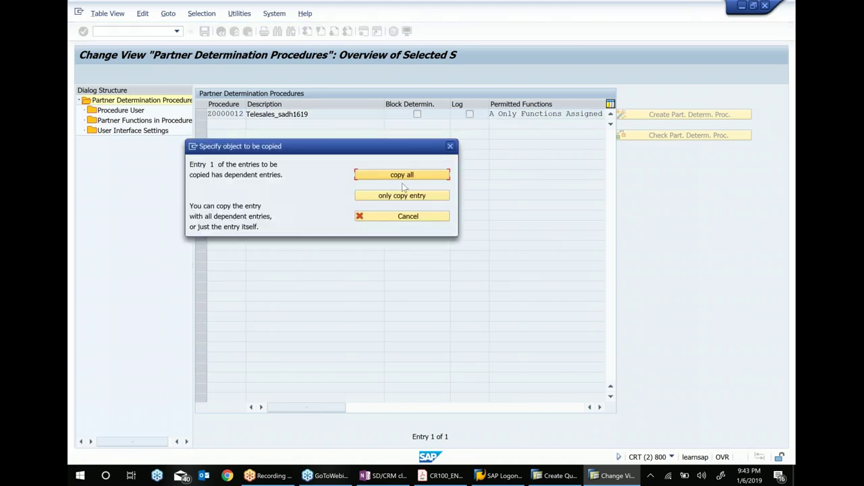
pyautogui.click(401, 177)
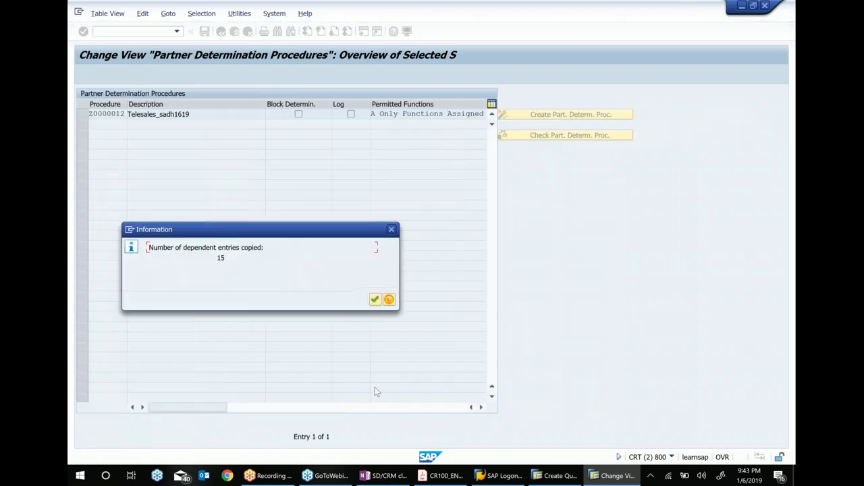
pyautogui.click(374, 299)
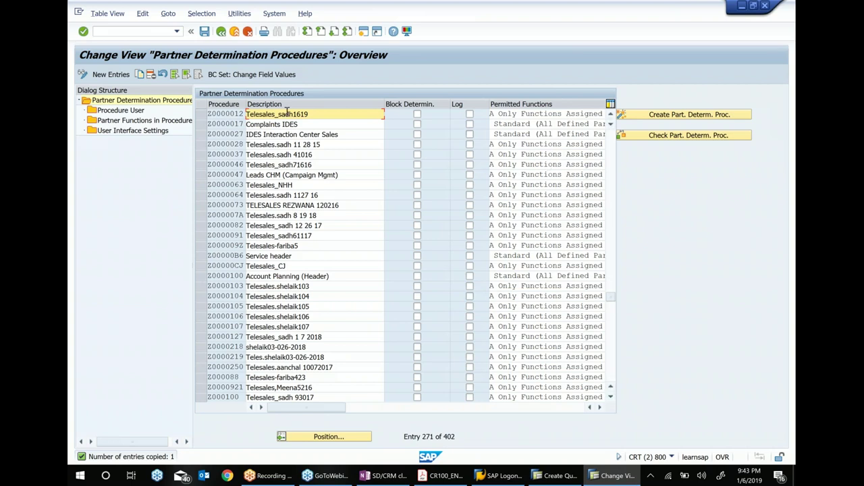
pyautogui.click(205, 32)
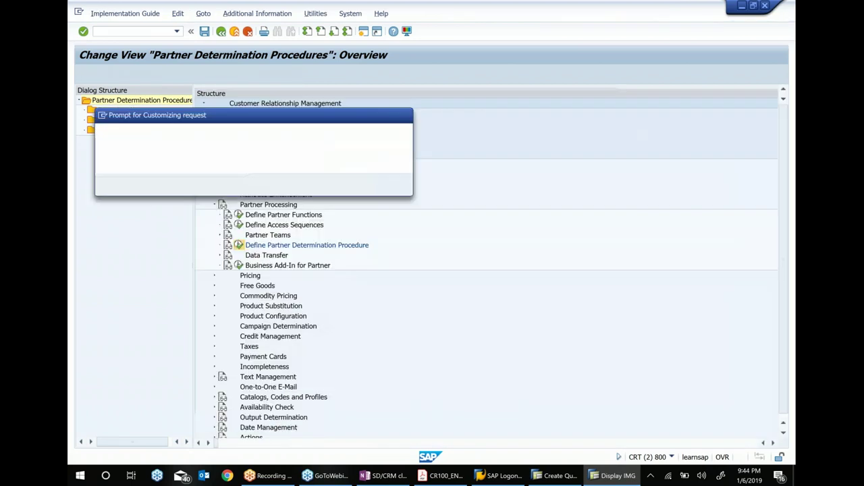
pyautogui.click(268, 185)
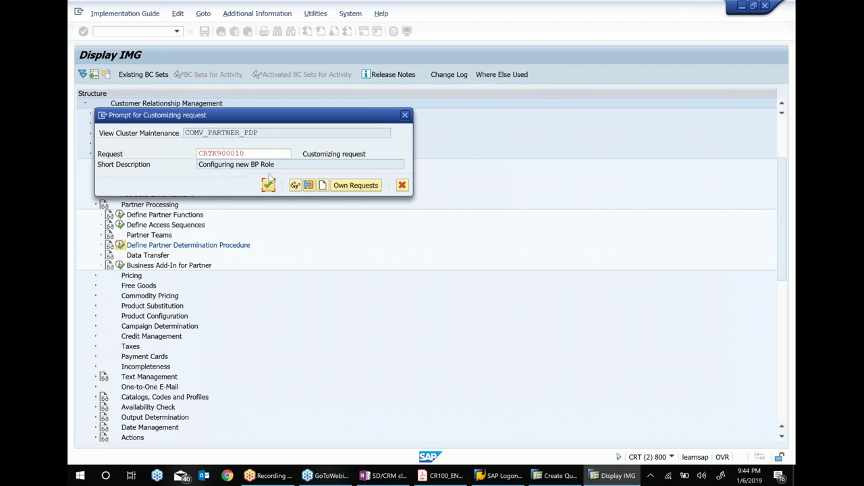
pyautogui.click(268, 187)
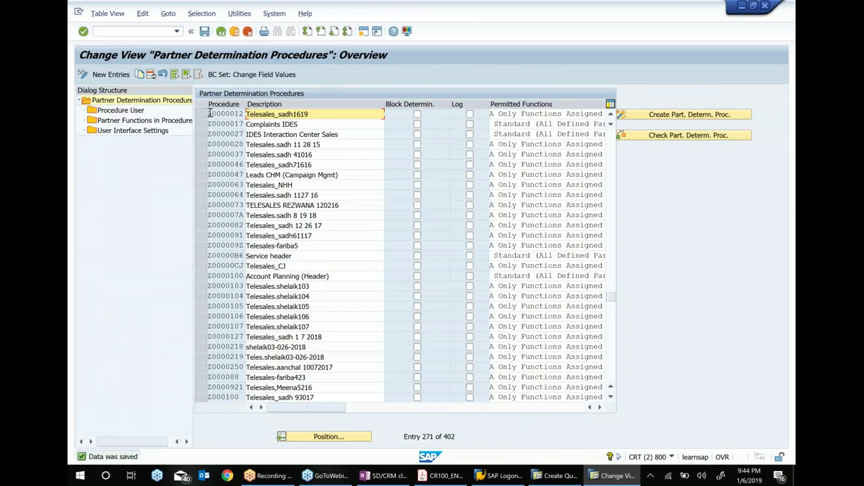
# Copy procedure key Z0000012 into the OneNote bullet on configuring a new procedure, before "by copying standard", and return to the SAP customizing session
pyautogui.moveTo(211, 113); pyautogui.dragTo(284, 108)
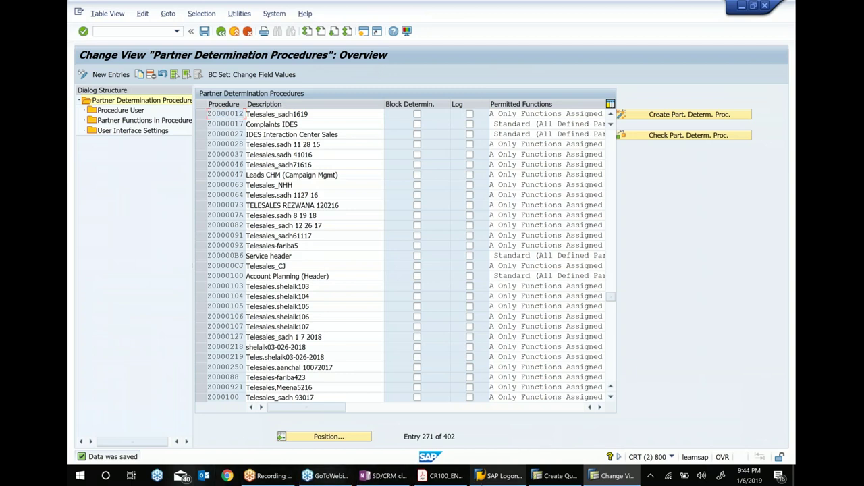
pyautogui.click(378, 477)
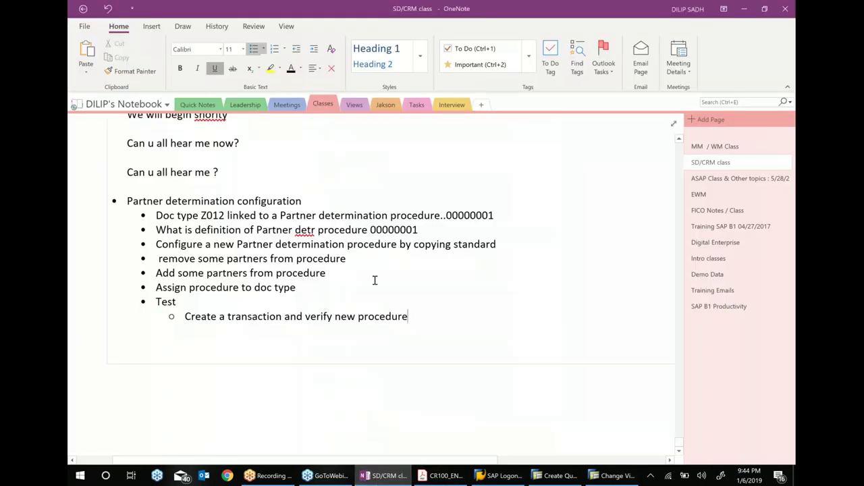
pyautogui.click(400, 244)
pyautogui.hotkey('ctrl', 'v')
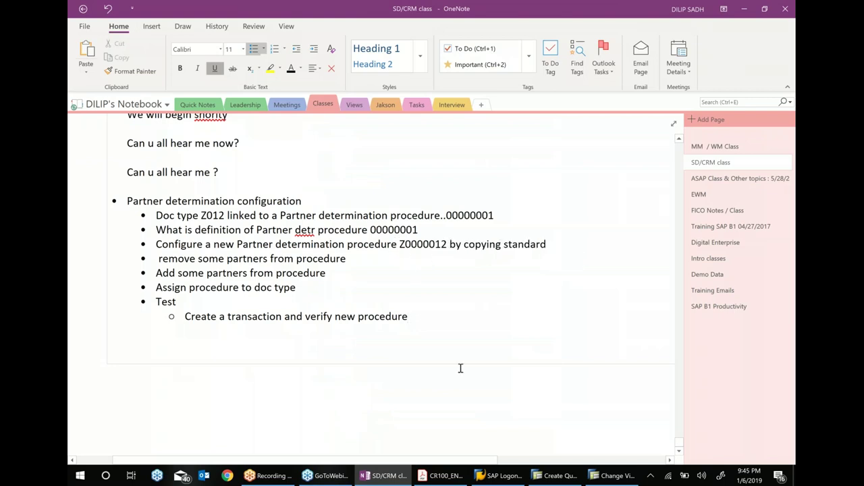
pyautogui.click(624, 476)
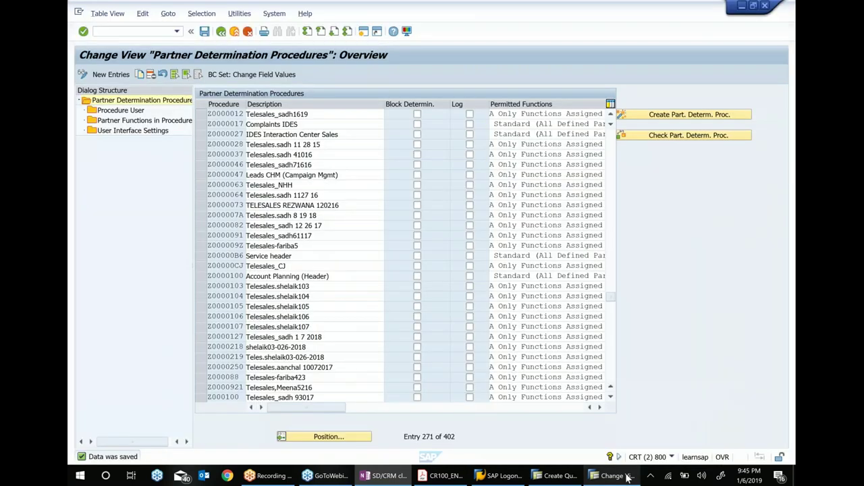
# Delete the Sales employee (CRM) and Employee responsible (CRM) partner functions from procedure Z0000012 and save
pyautogui.click(200, 114)
pyautogui.click(154, 121)
pyautogui.doubleClick(153, 123)
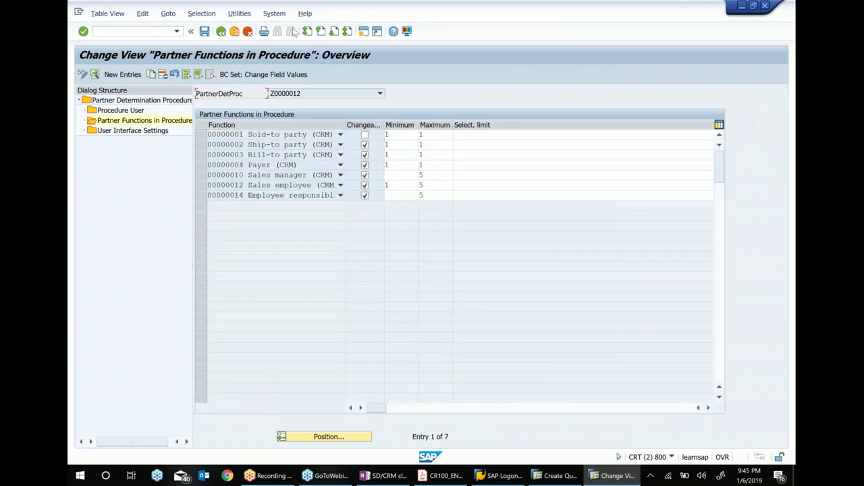
pyautogui.click(201, 197)
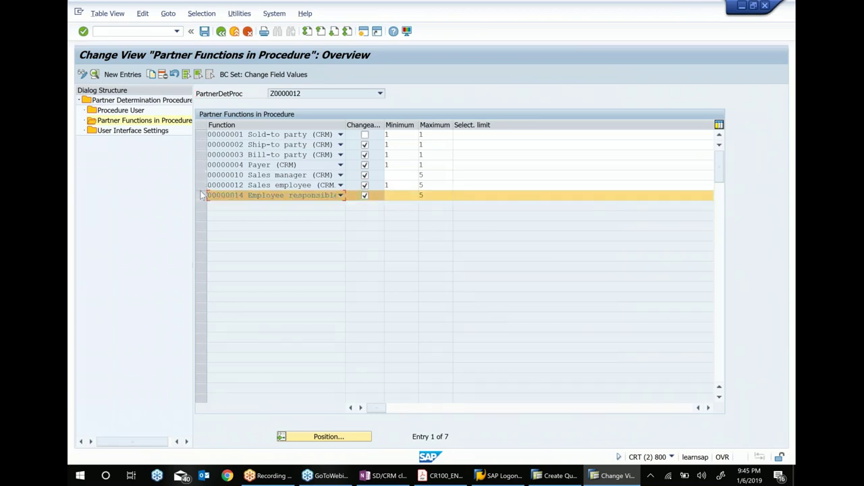
pyautogui.click(201, 185)
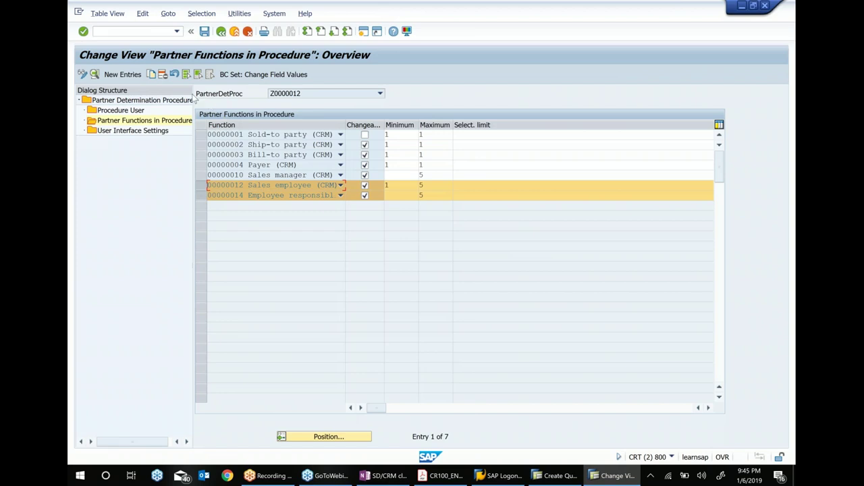
pyautogui.click(163, 75)
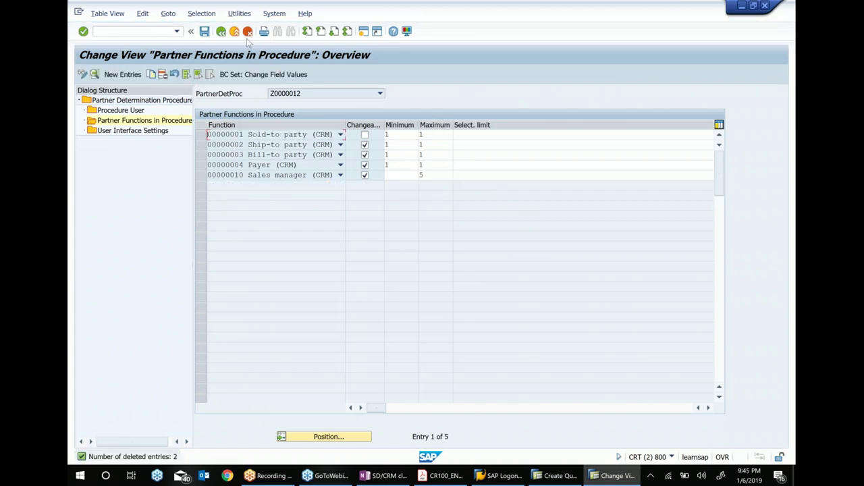
pyautogui.click(206, 33)
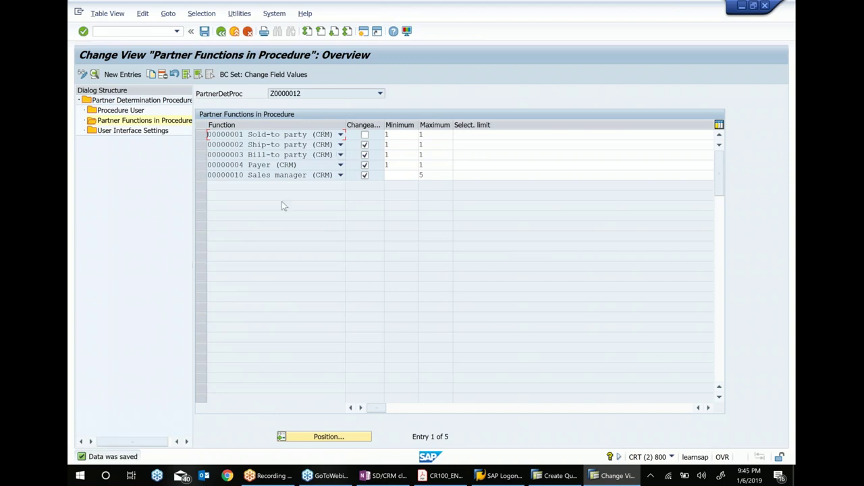
# Set the Sales manager (CRM) function's access sequence to 0001 from act. part./SP predec. and save
pyautogui.click(202, 175)
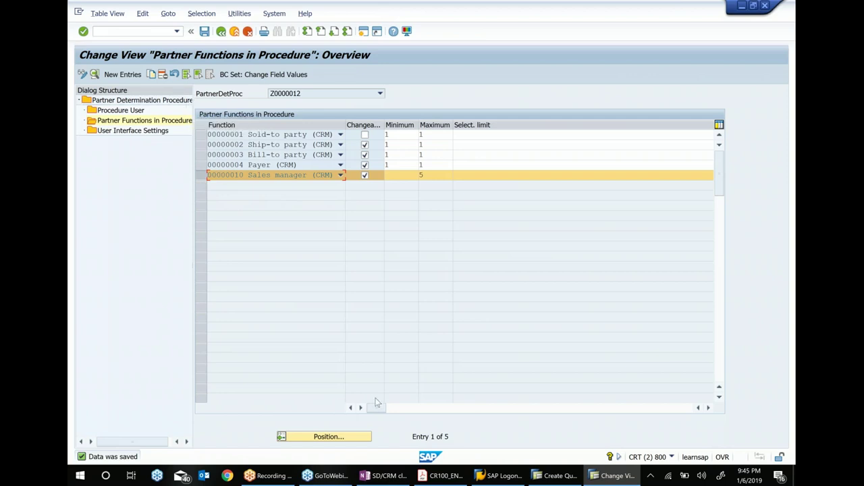
pyautogui.moveTo(377, 406); pyautogui.dragTo(546, 411)
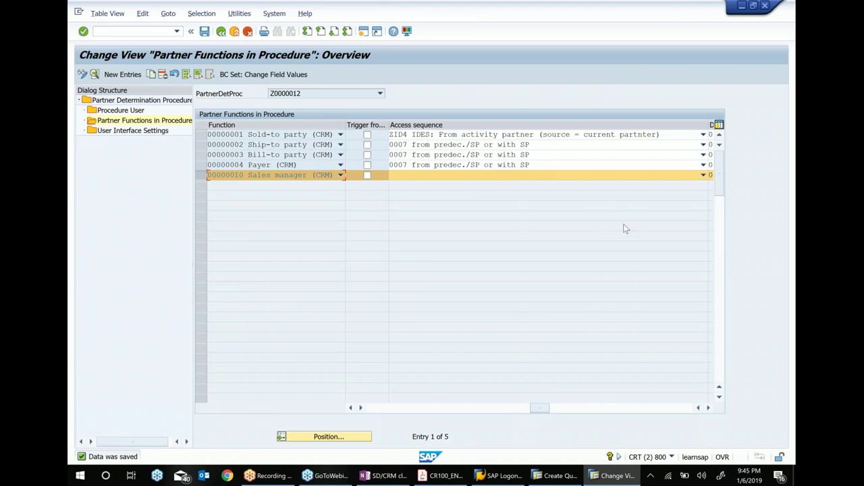
pyautogui.click(704, 175)
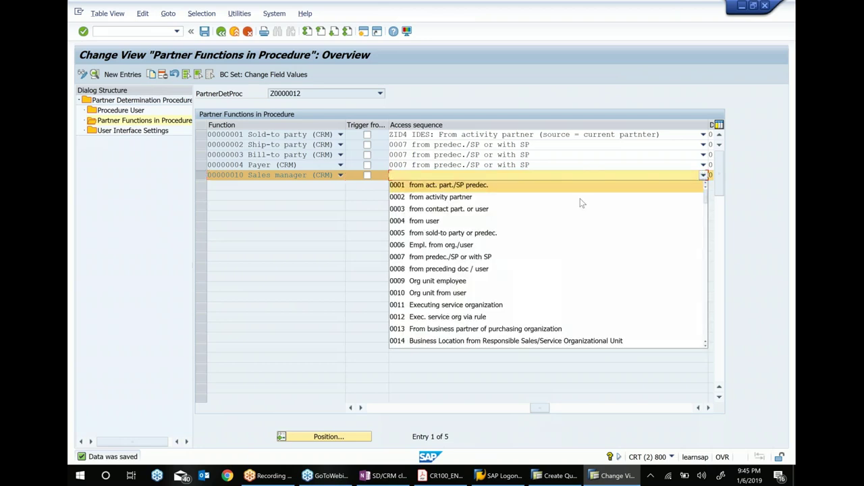
pyautogui.click(457, 189)
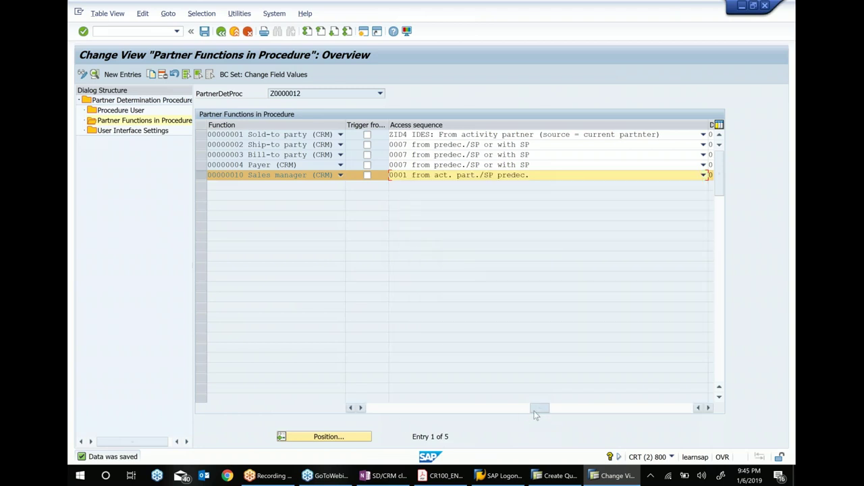
pyautogui.moveTo(539, 408); pyautogui.dragTo(374, 408)
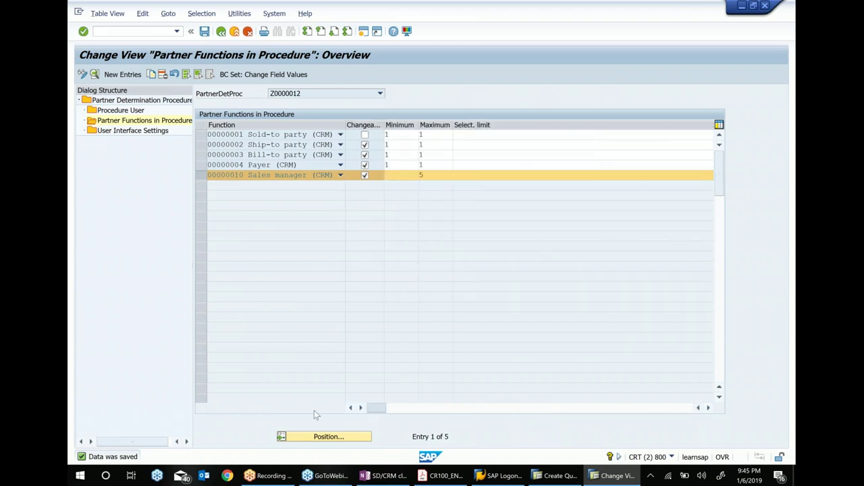
pyautogui.click(206, 32)
# Copy the Sales manager (CRM) entry as partner function 00000013 Sales clerk (CRM) in procedure Z0000012 and save
pyautogui.click(154, 76)
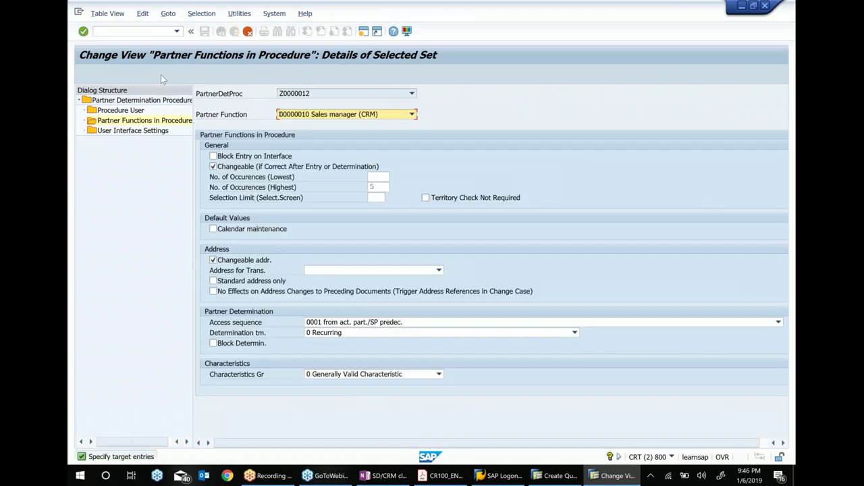
pyautogui.click(412, 114)
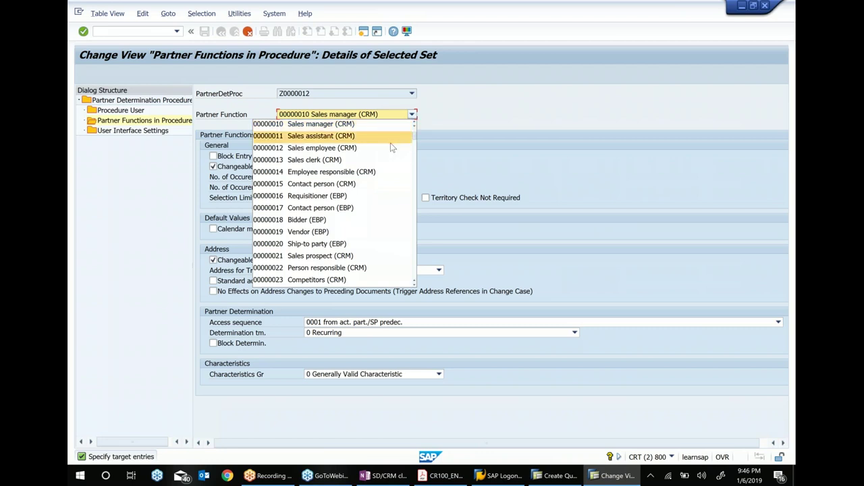
pyautogui.scroll(2, 382, 184)
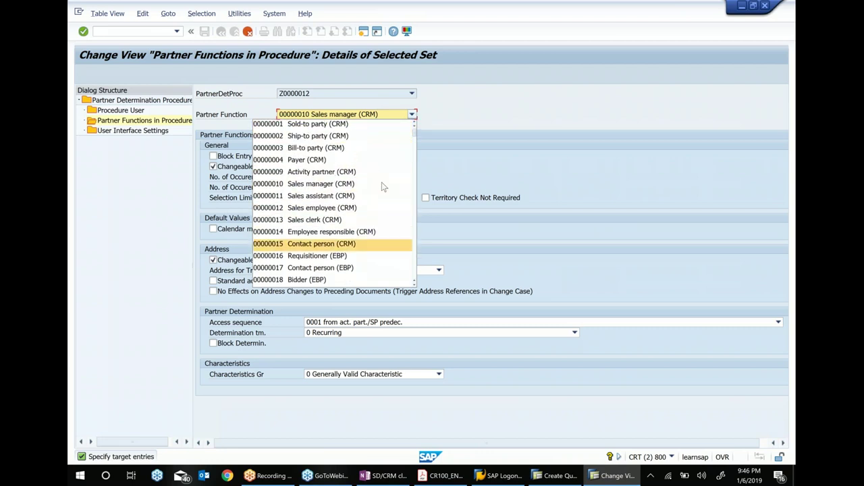
pyautogui.click(333, 219)
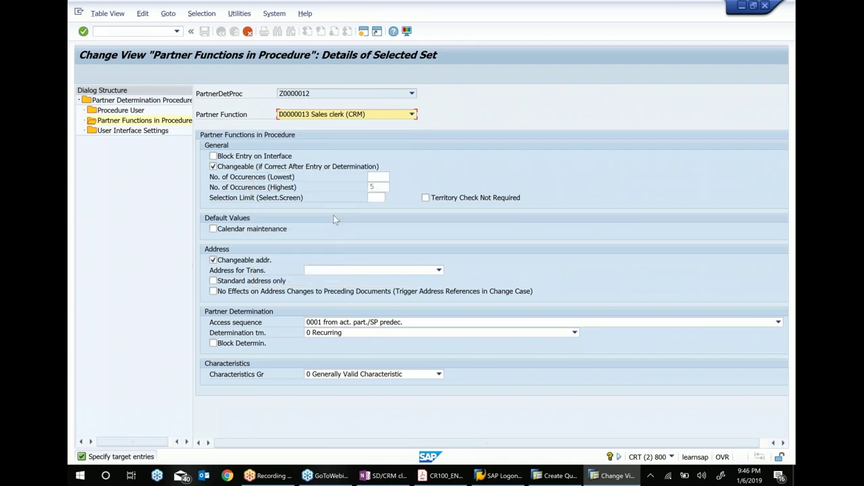
pyautogui.press('Return')
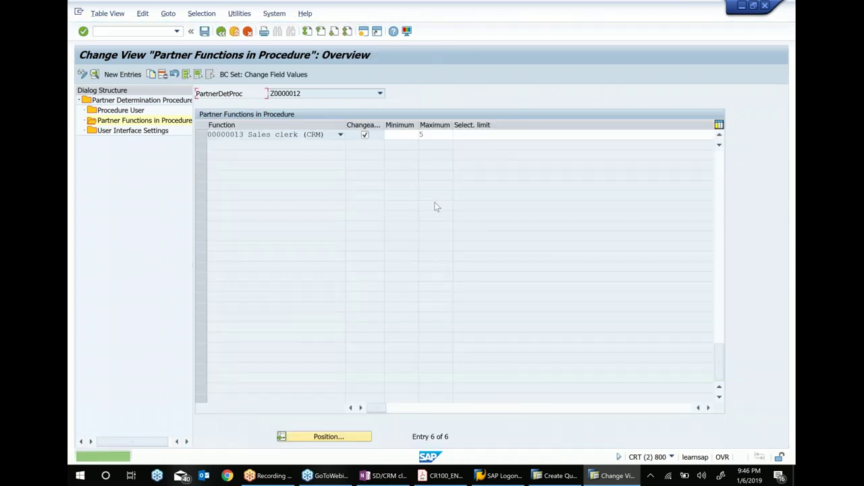
pyautogui.moveTo(718, 361); pyautogui.dragTo(721, 140)
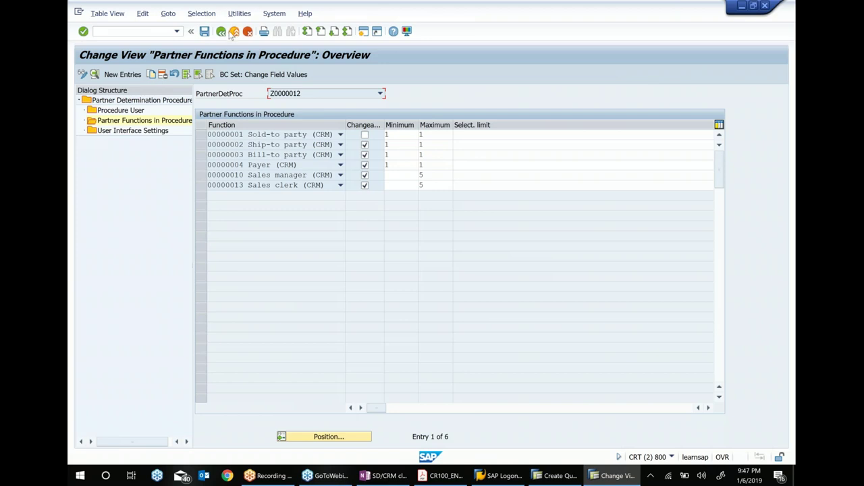
pyautogui.click(204, 32)
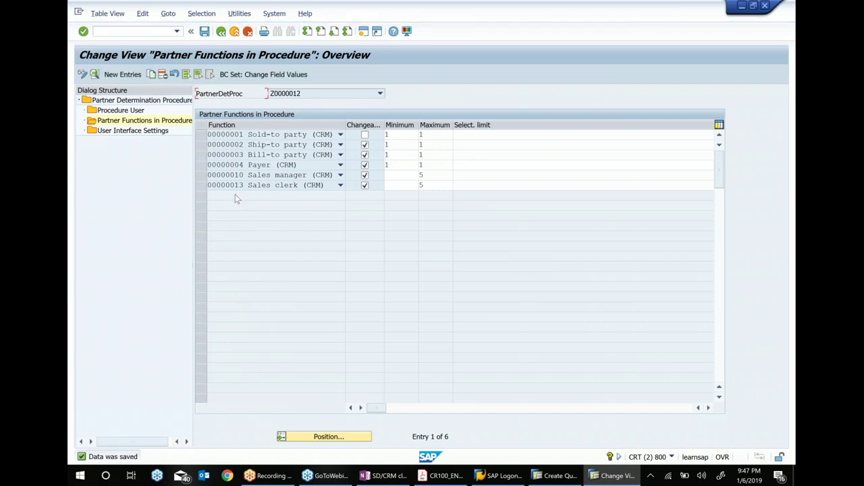
# Delete the Sales manager (CRM) partner function from procedure Z0000012 and save
pyautogui.click(202, 176)
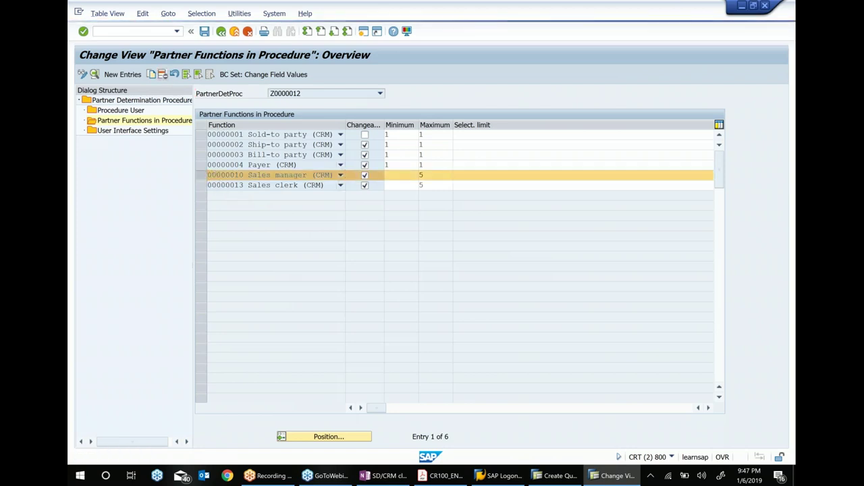
pyautogui.hotkey('shift', 'F2')
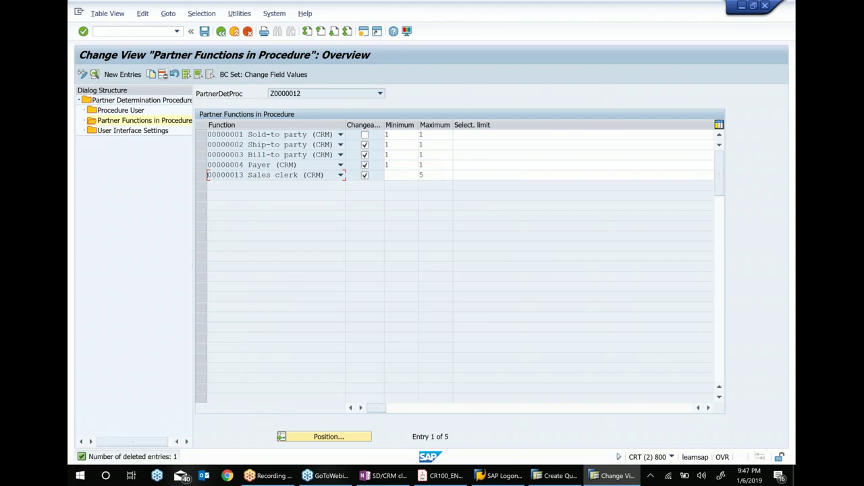
pyautogui.click(204, 33)
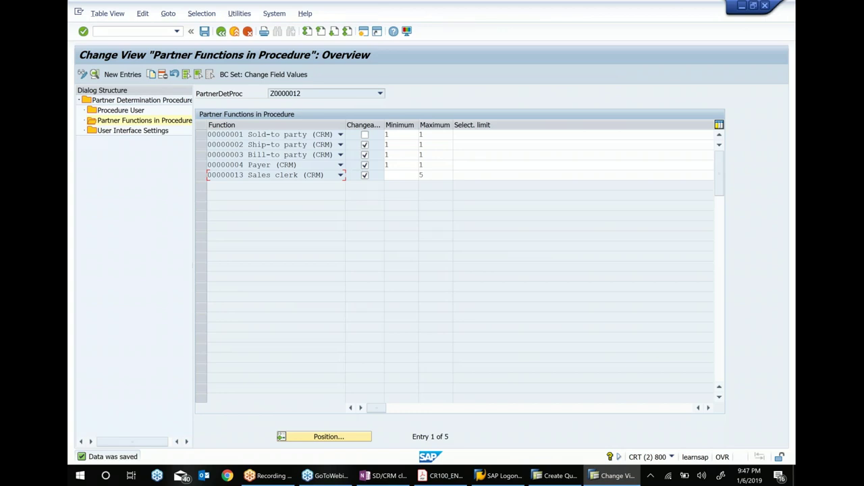
# Set the Sales clerk (CRM) function's access sequence to 0004 from user and save
pyautogui.click(205, 176)
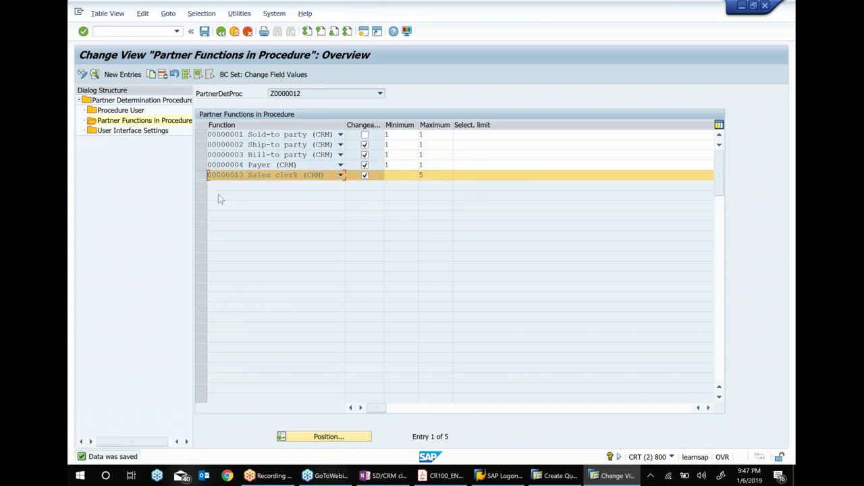
pyautogui.click(409, 407)
pyautogui.click(397, 407)
pyautogui.click(496, 411)
pyautogui.click(406, 409)
pyautogui.moveTo(426, 416); pyautogui.dragTo(546, 424)
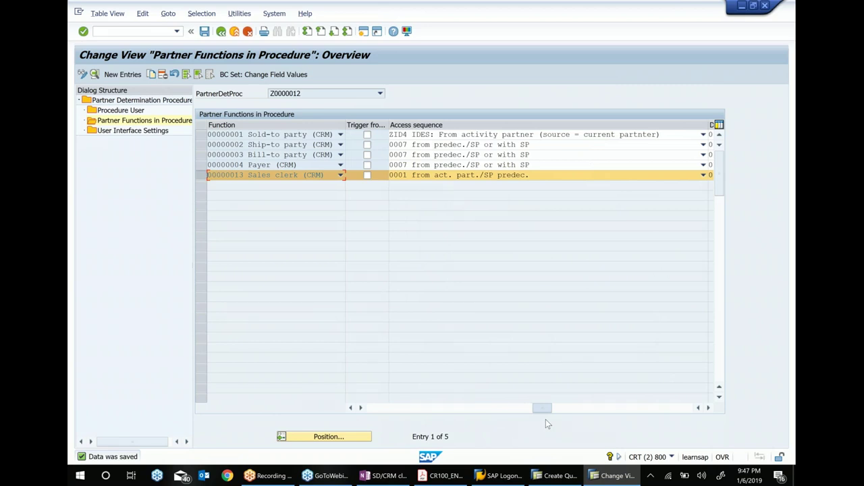
pyautogui.click(703, 175)
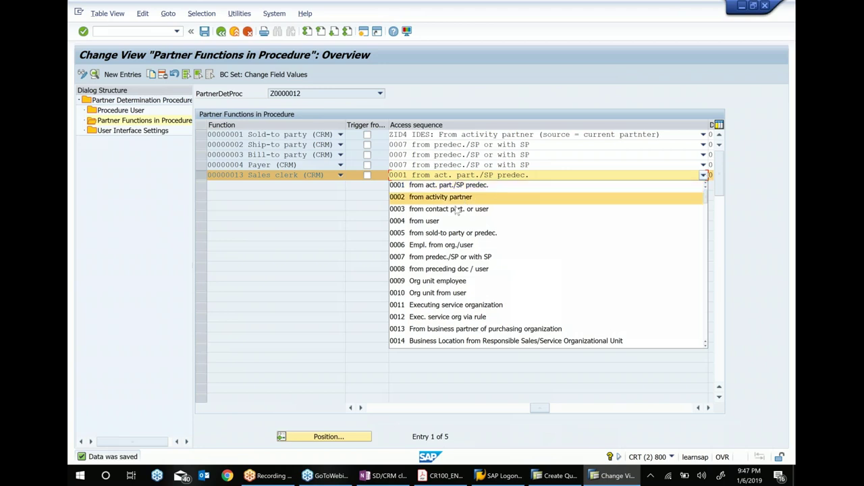
pyautogui.click(430, 222)
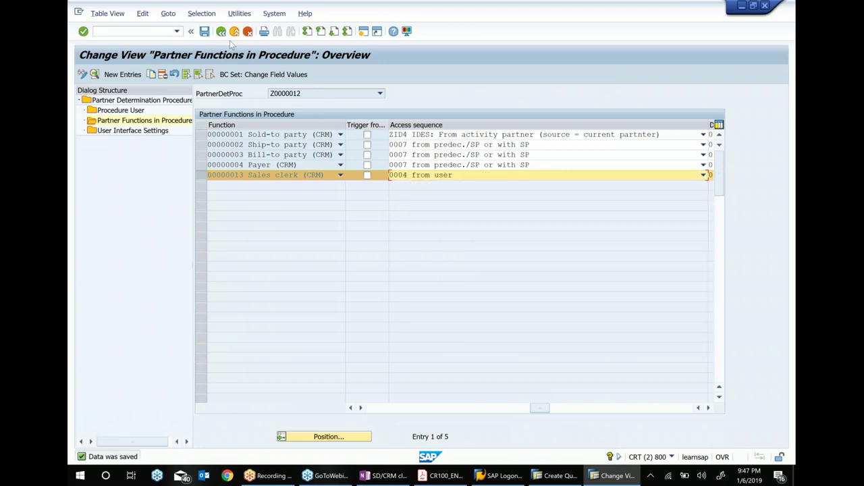
pyautogui.click(205, 32)
# In the OneNote bullet on assigning the procedure, insert Z0000012 after "procedure" and append 12 after "doc type"
pyautogui.click(373, 475)
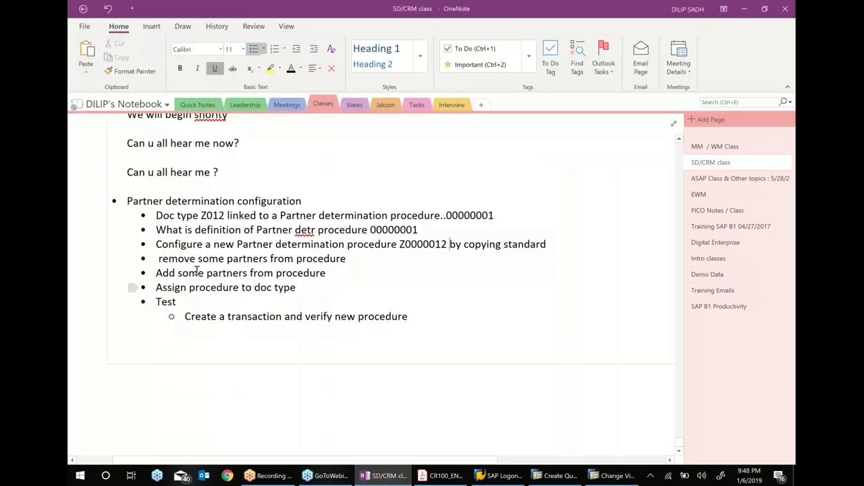
pyautogui.moveTo(179, 257); pyautogui.dragTo(272, 259)
pyautogui.moveTo(177, 272); pyautogui.dragTo(272, 272)
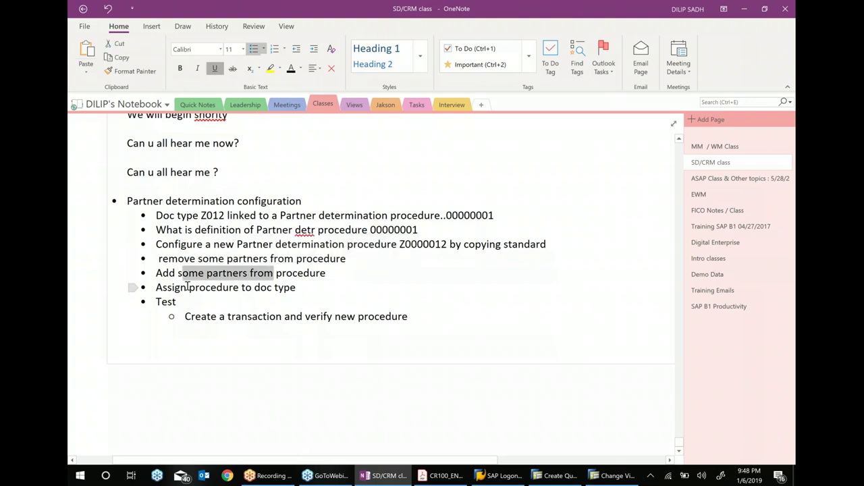
pyautogui.click(241, 288)
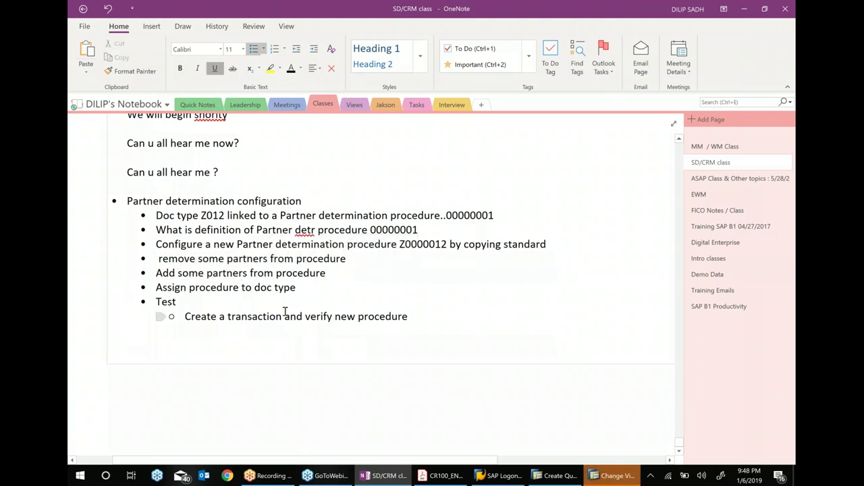
pyautogui.write('Z0000012')
pyautogui.click(362, 290)
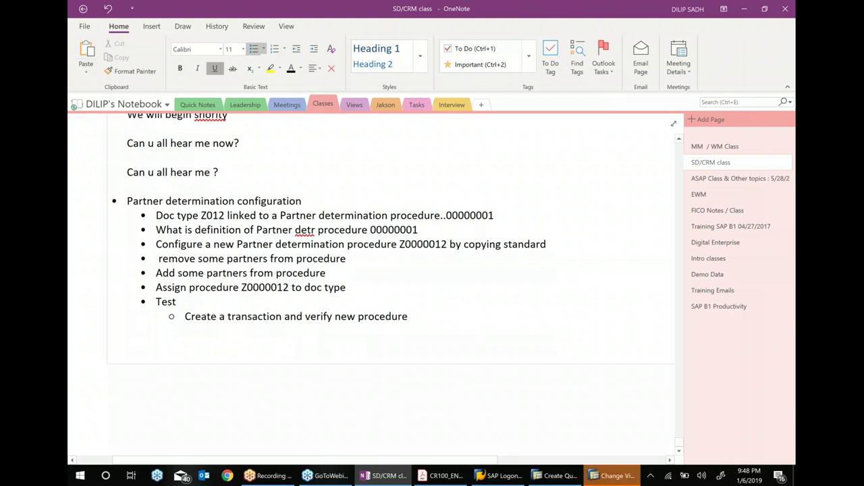
pyautogui.write('12')
# Switch back to the SAP customizing session, return to the Partner Determination Procedures overview, and copy the key Z0000012 to the clipboard
pyautogui.click(628, 481)
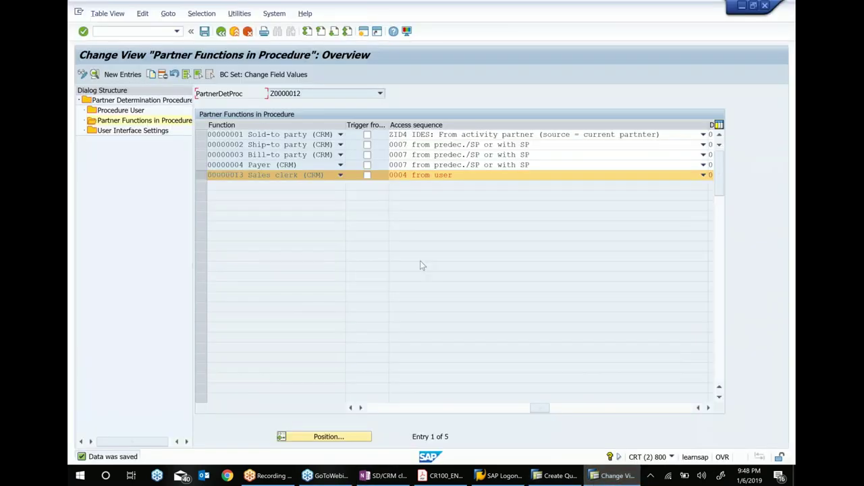
pyautogui.click(221, 32)
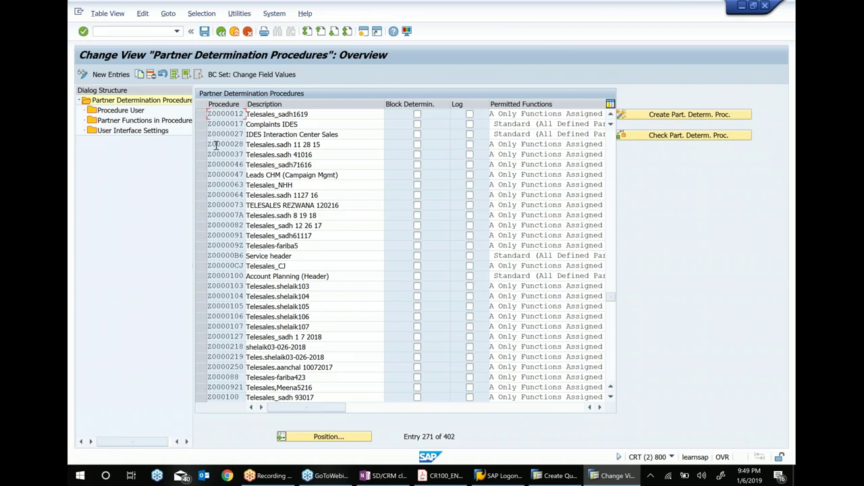
pyautogui.moveTo(209, 114); pyautogui.dragTo(339, 115)
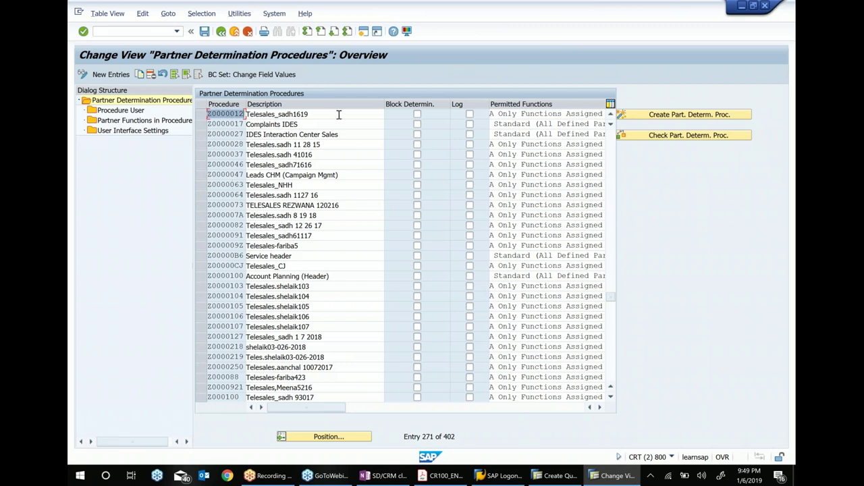
pyautogui.hotkey('ctrl', 'c')
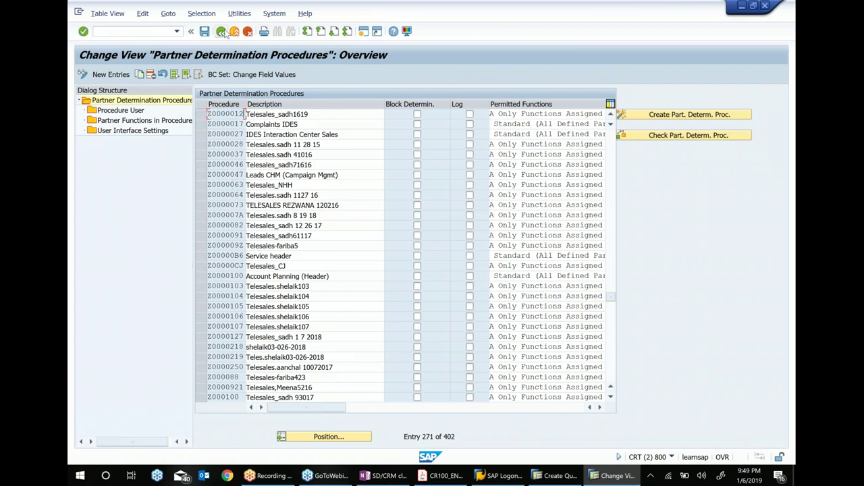
# Return to the IMG, collapse Basic Functions, and open Define Transaction Types under Transactions, Basic Settings
pyautogui.click(221, 32)
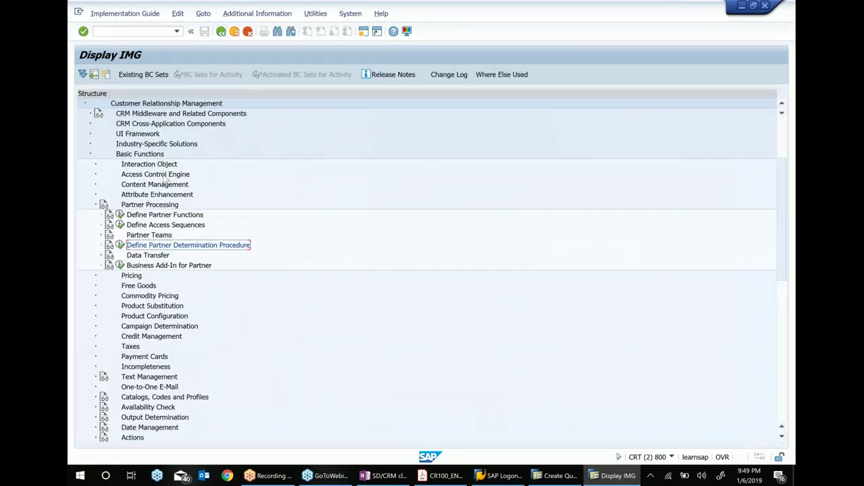
pyautogui.scroll(1, 97, 158)
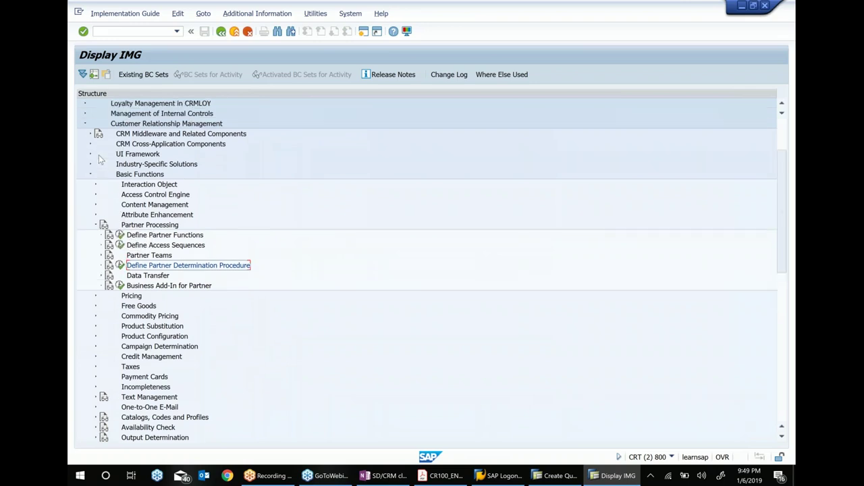
pyautogui.click(95, 226)
pyautogui.click(89, 174)
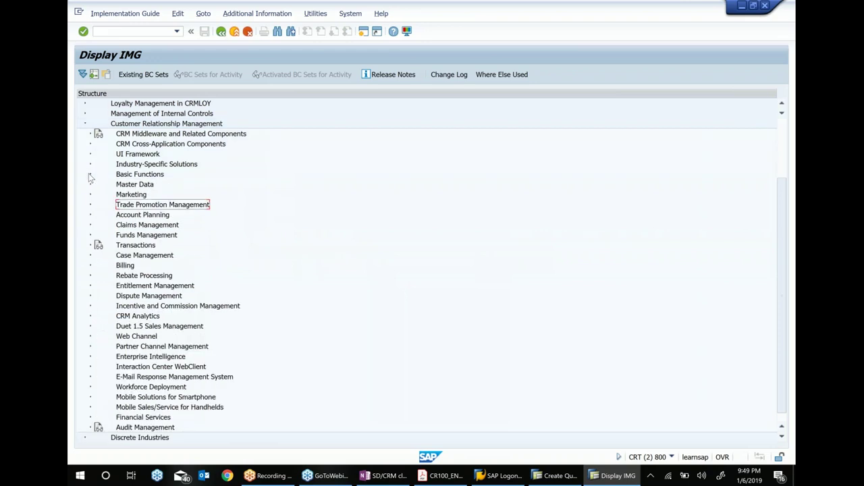
pyautogui.click(143, 255)
pyautogui.click(142, 245)
pyautogui.click(90, 247)
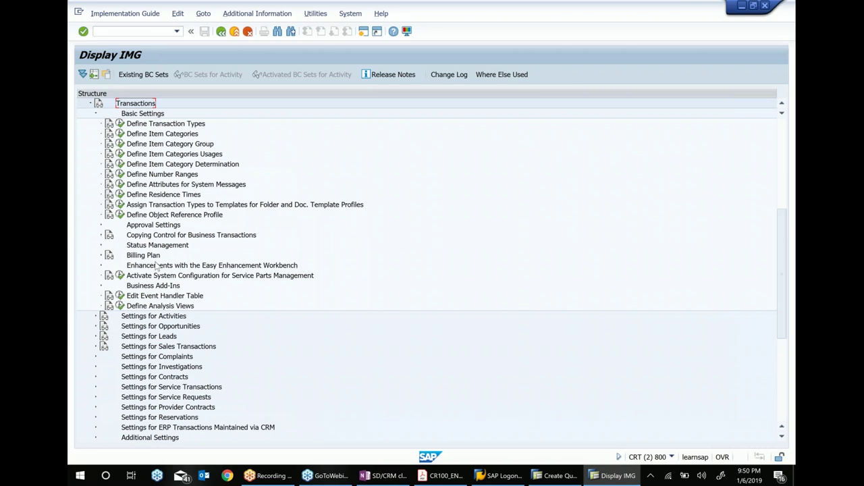
pyautogui.click(162, 127)
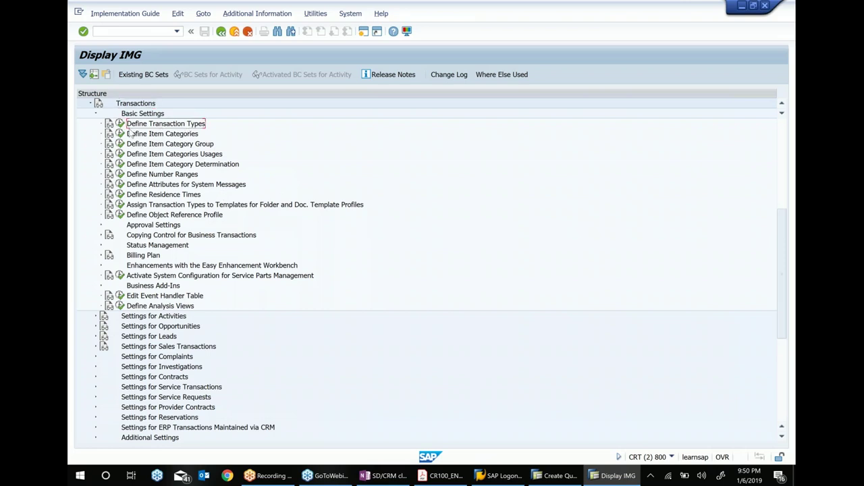
pyautogui.click(119, 124)
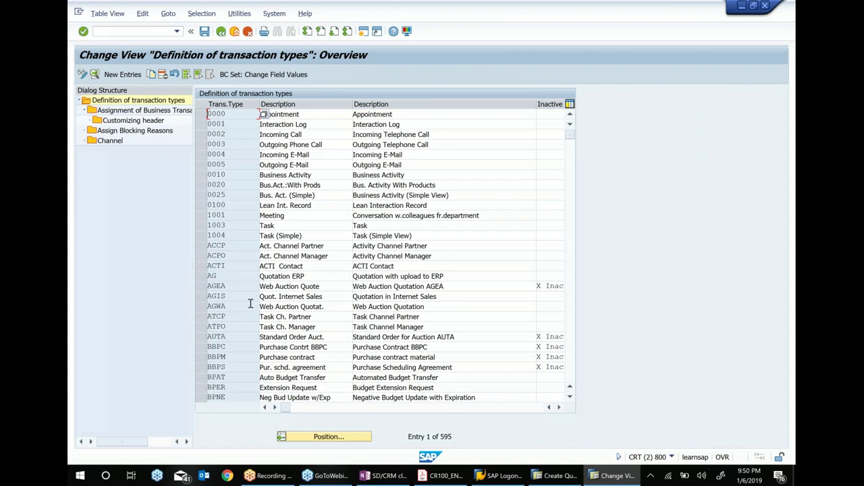
# Locate transaction type Z012 in the transaction types overview and open its details
pyautogui.click(328, 437)
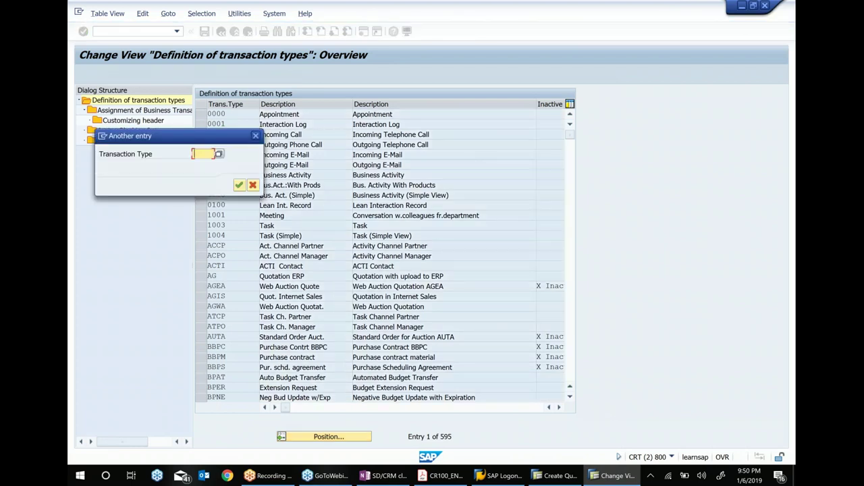
pyautogui.write('Z012')
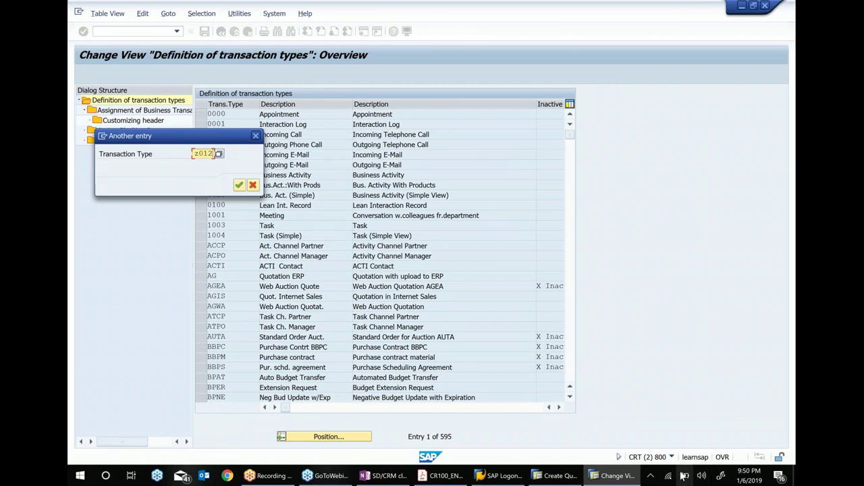
pyautogui.click(240, 185)
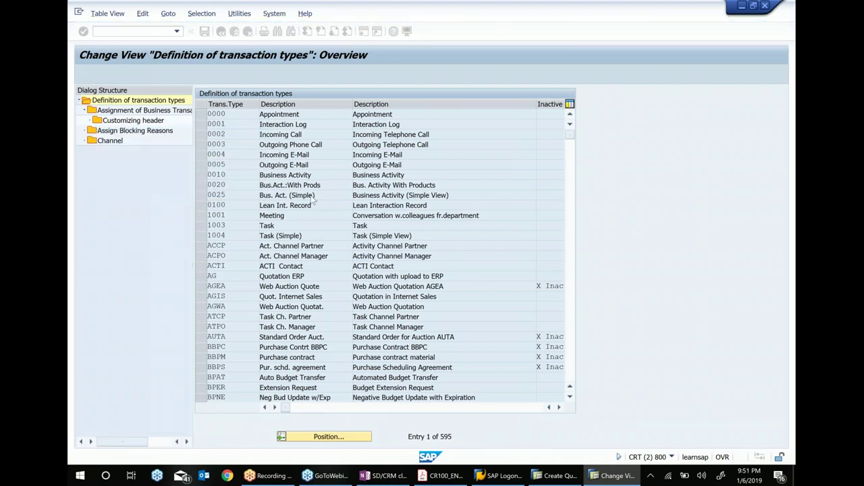
pyautogui.click(207, 114)
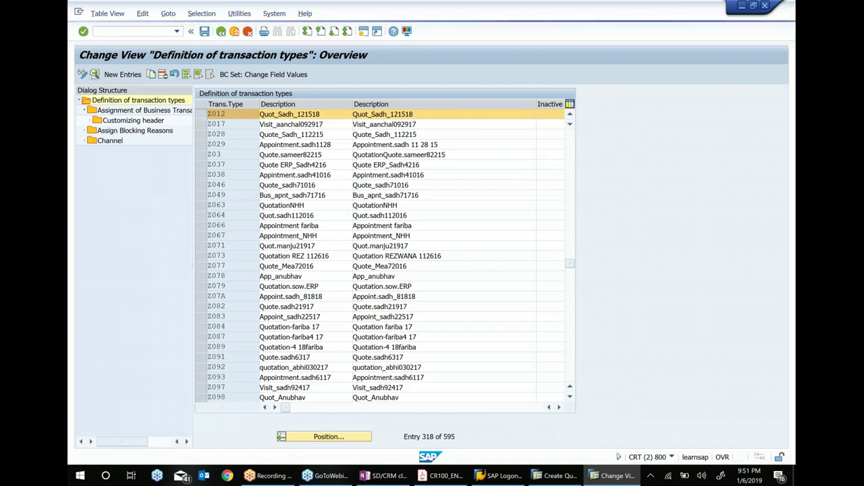
pyautogui.click(94, 75)
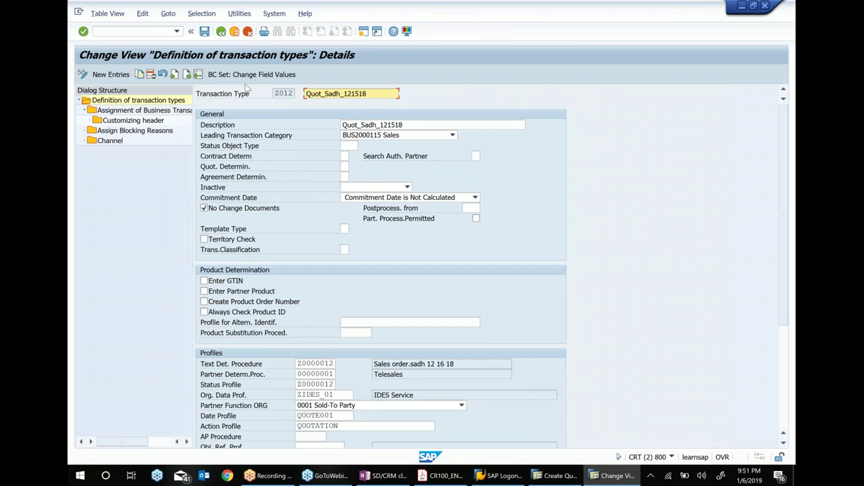
# Set transaction type Z012's partner determination procedure to Z0000012 and save it in customizing request CRTK900010
pyautogui.scroll(-5, 391, 220)
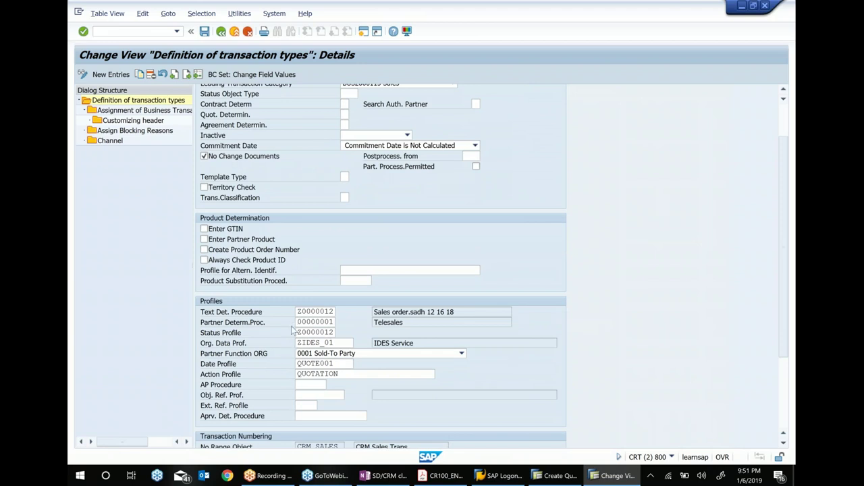
pyautogui.doubleClick(298, 322)
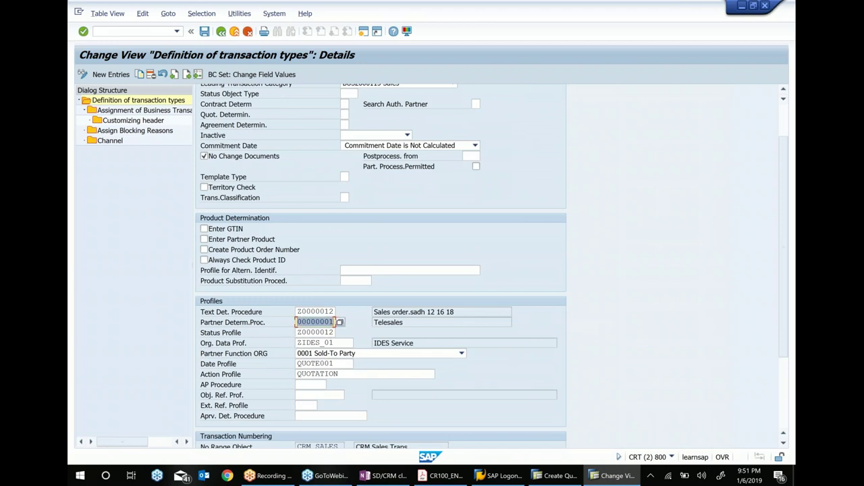
pyautogui.press('Delete')
pyautogui.hotkey('ctrl', 'v')
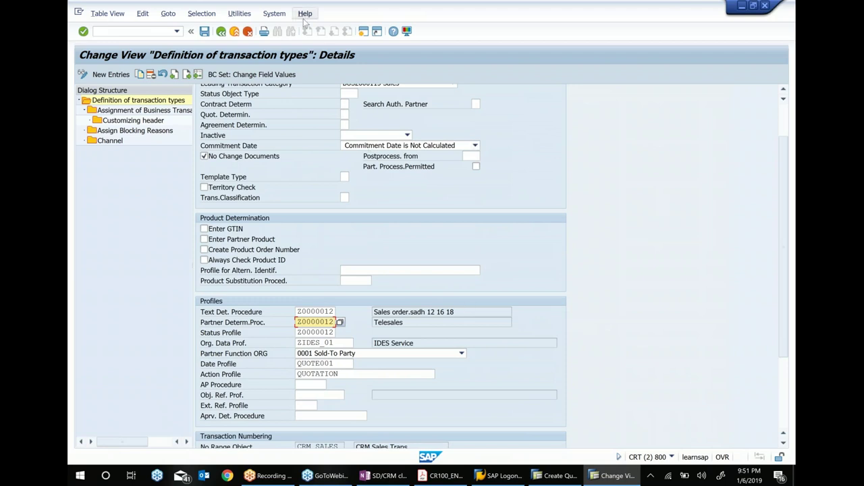
pyautogui.click(204, 32)
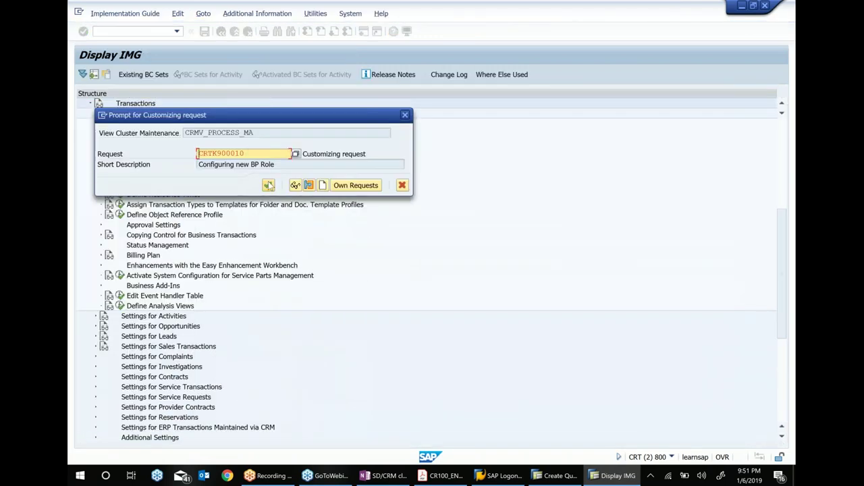
pyautogui.click(268, 185)
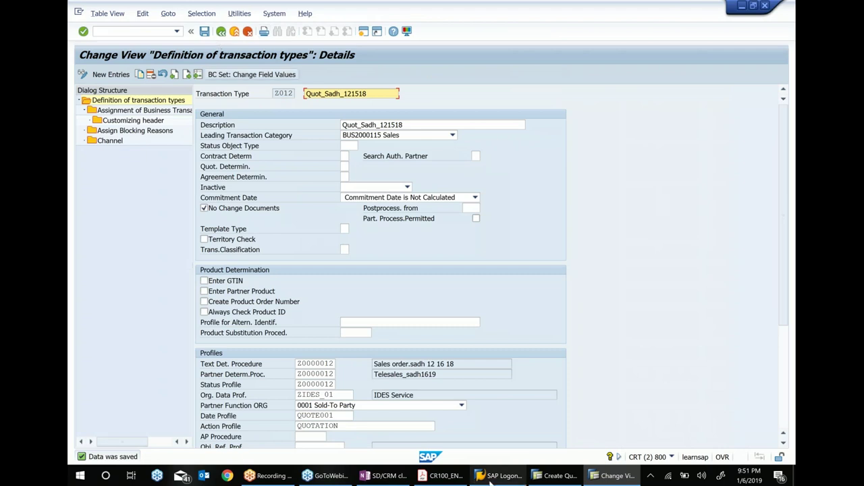
# Switch to the quotation session, leave the open quotation, and start a new one through Maintain Sales Orders
pyautogui.click(557, 475)
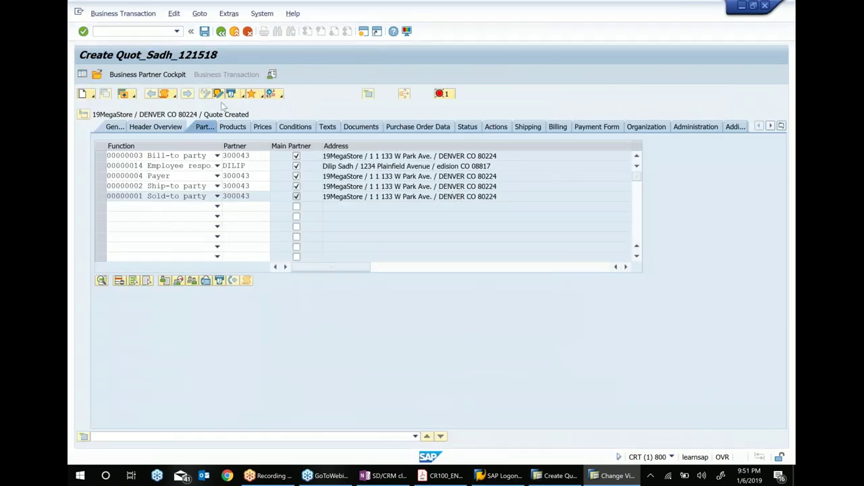
pyautogui.click(139, 32)
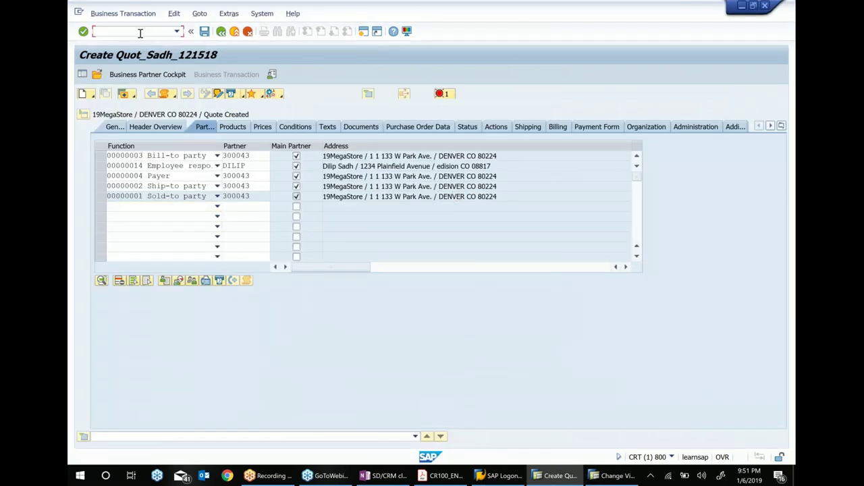
pyautogui.write('/n')
pyautogui.press('Return')
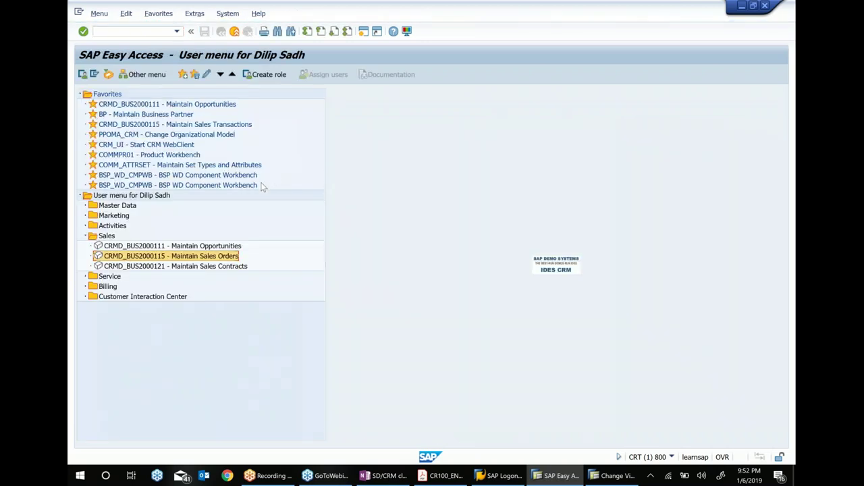
pyautogui.doubleClick(163, 260)
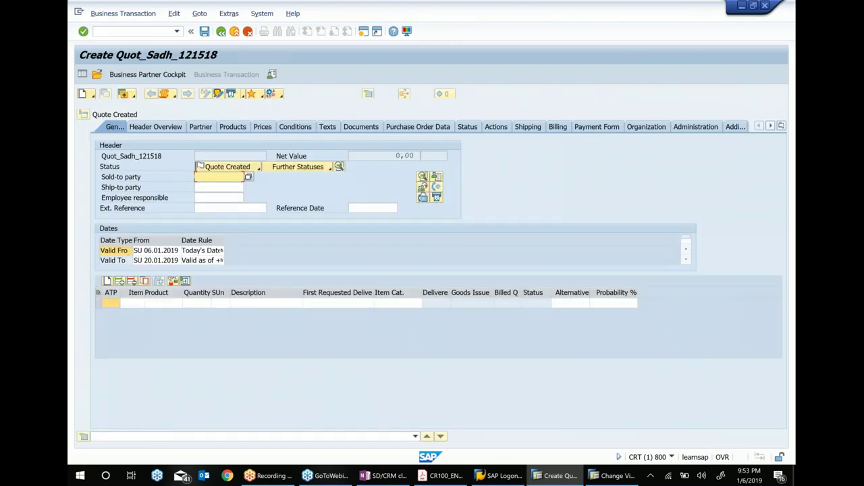
# Enter the customer number as the new quotation's sold-to party and check its determined partners and available partner functions
pyautogui.press('BackSpace')
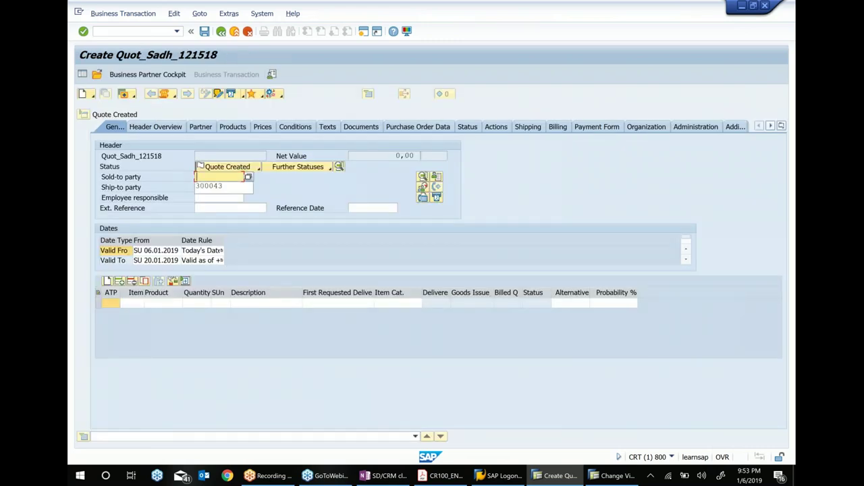
pyautogui.press('Down')
pyautogui.press('Return')
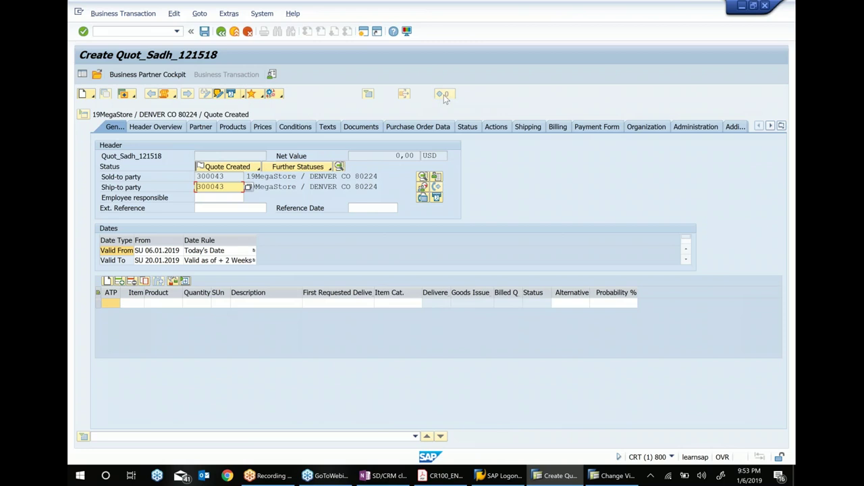
pyautogui.click(200, 129)
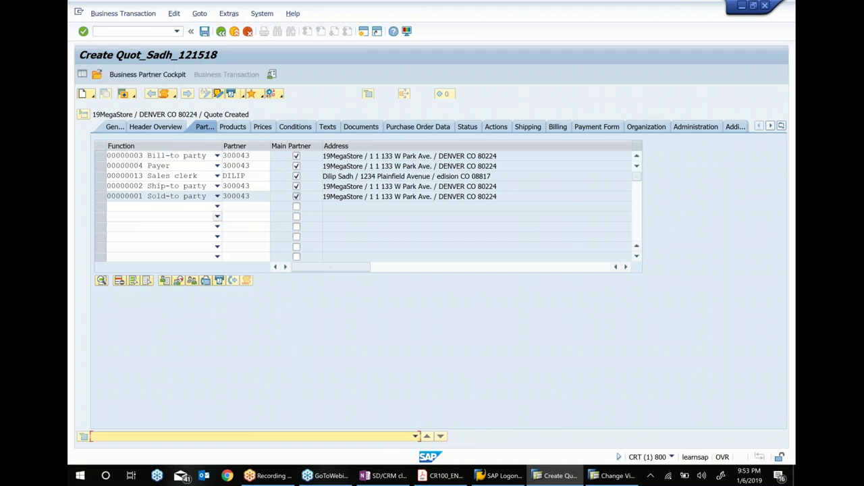
pyautogui.click(217, 207)
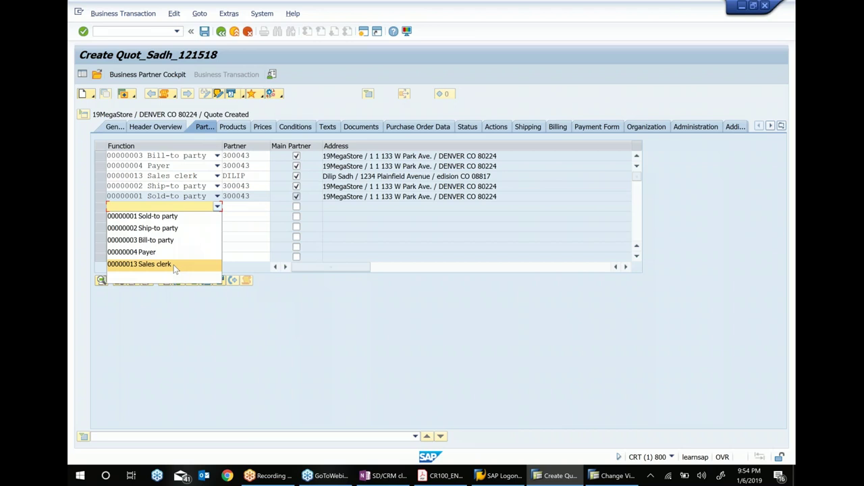
# In OneNote, add "I am stopping the class now and we will FULL discussions week when I am back in USA." below the bullets
pyautogui.click(400, 478)
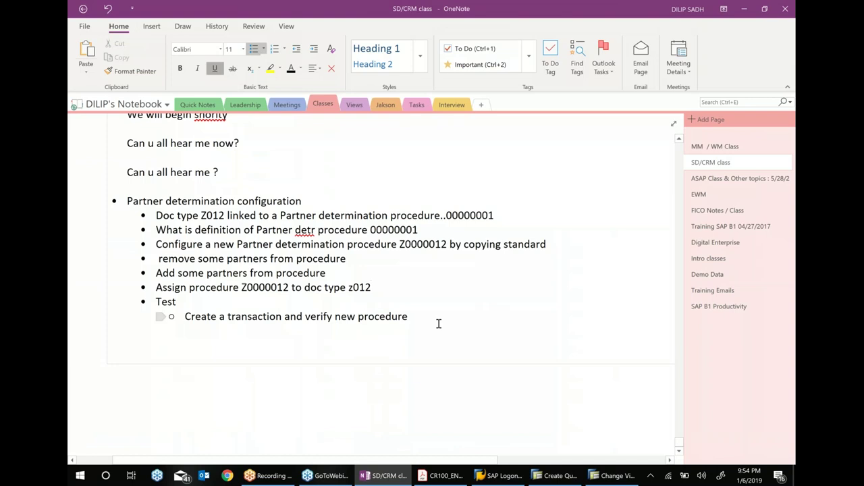
pyautogui.press('Return')
pyautogui.press('Return')
pyautogui.press('Return')
pyautogui.press('Return')
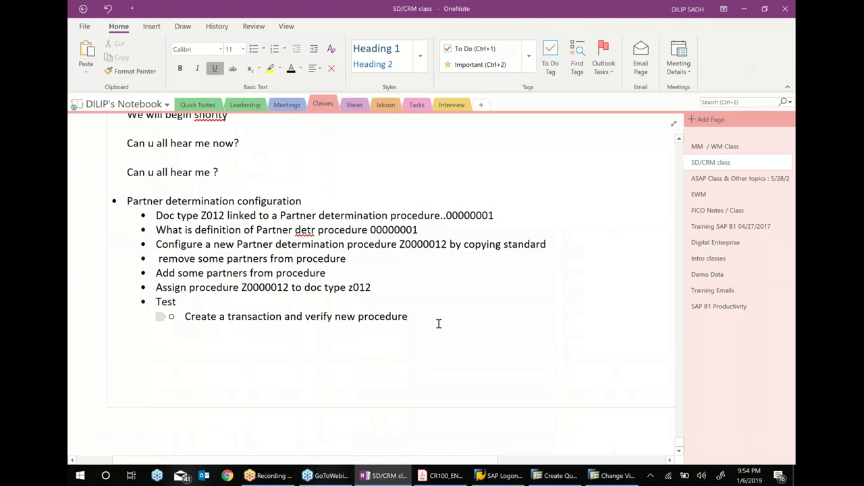
pyautogui.write('I')
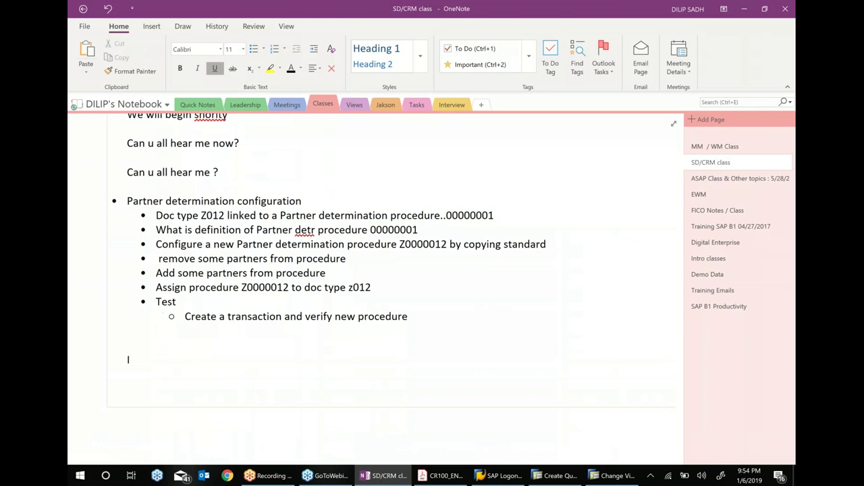
pyautogui.write(' am stopping the ')
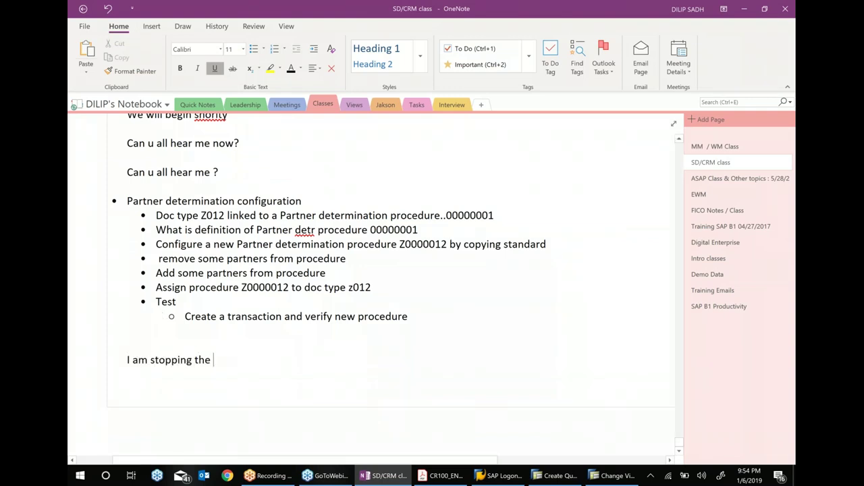
pyautogui.write('class now and we')
pyautogui.write(' will discu')
pyautogui.press('BackSpace')
pyautogui.press('BackSpace')
pyautogui.press('BackSpace')
pyautogui.press('BackSpace')
pyautogui.press('BackSpace')
pyautogui.write('FU')
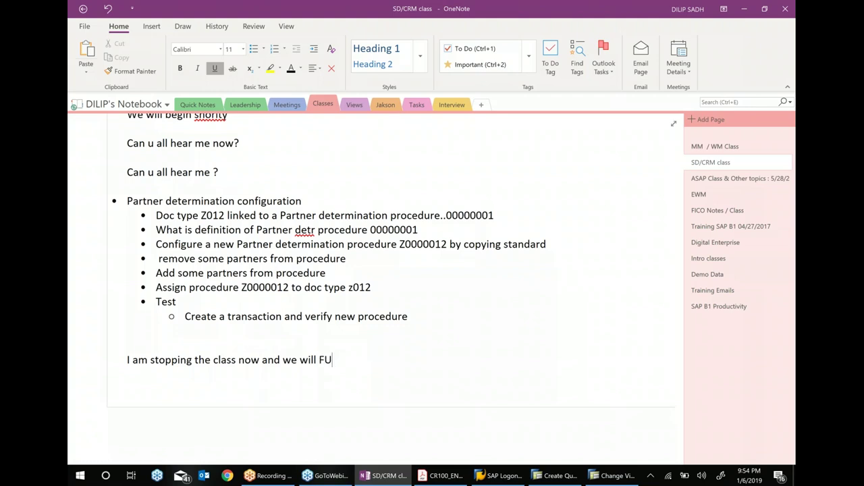
pyautogui.write('LL discussions w')
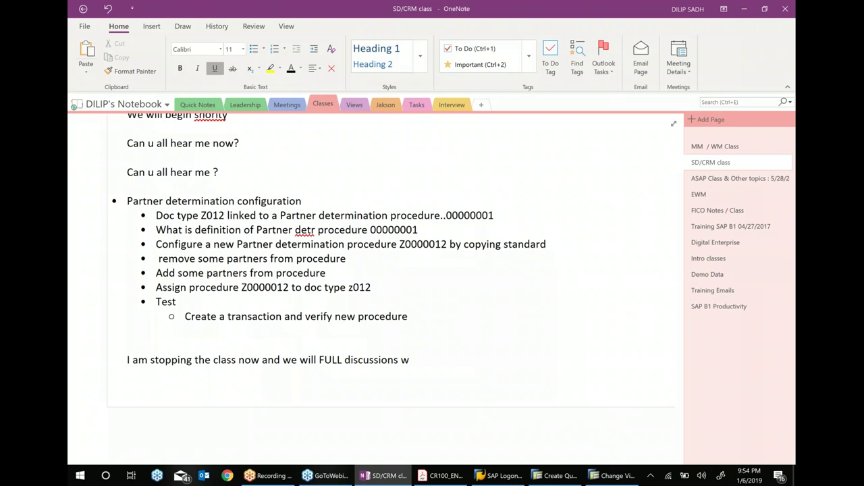
pyautogui.write('eek when I am back in USA.')
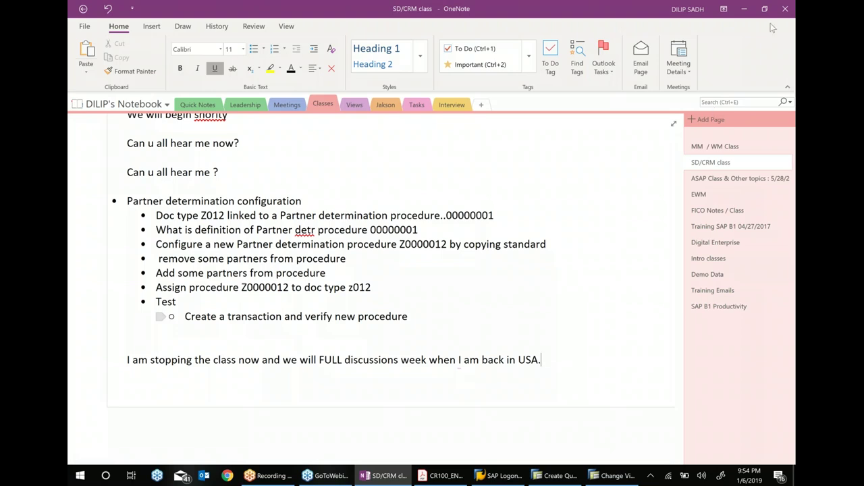
# Minimise OneNote and log off from SAP CRM, discarding the unsaved quotation
pyautogui.click(743, 9)
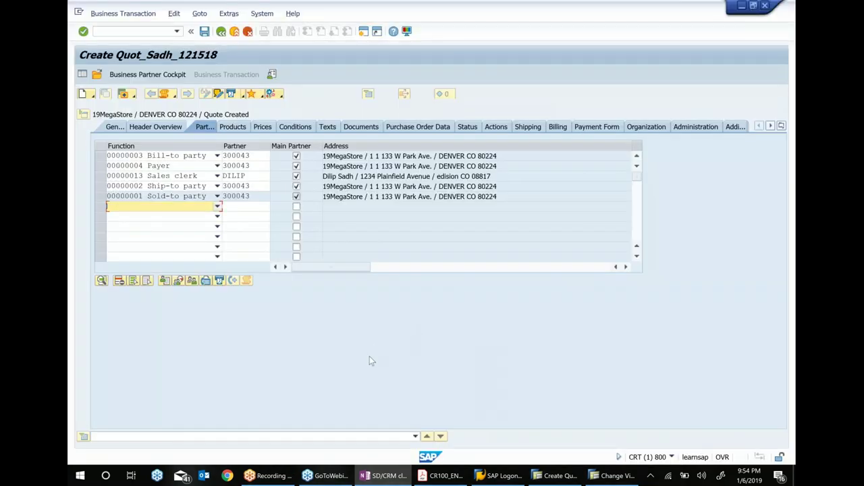
pyautogui.click(261, 13)
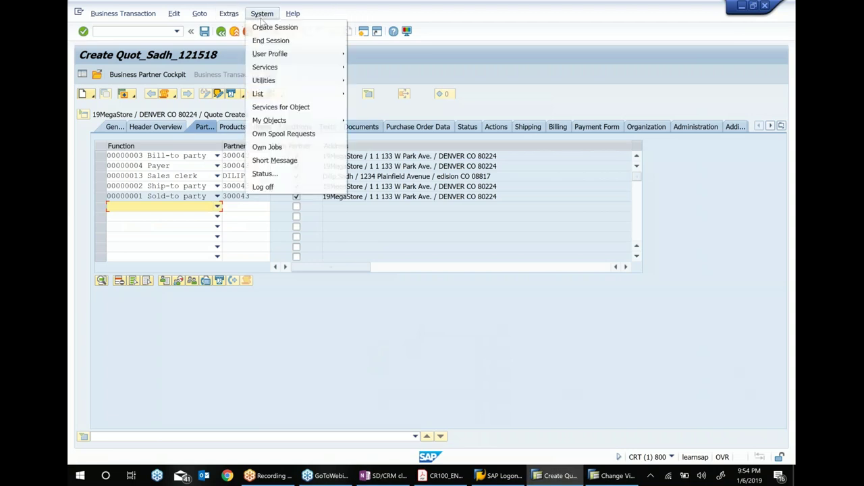
pyautogui.click(262, 187)
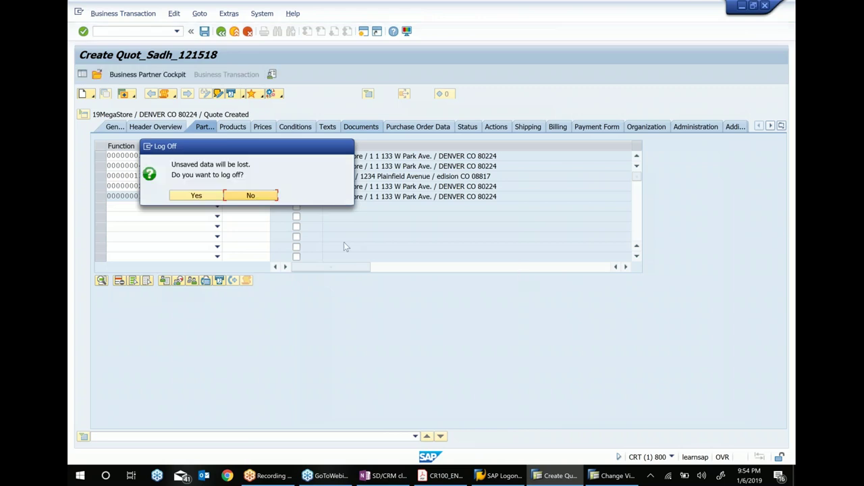
pyautogui.click(195, 196)
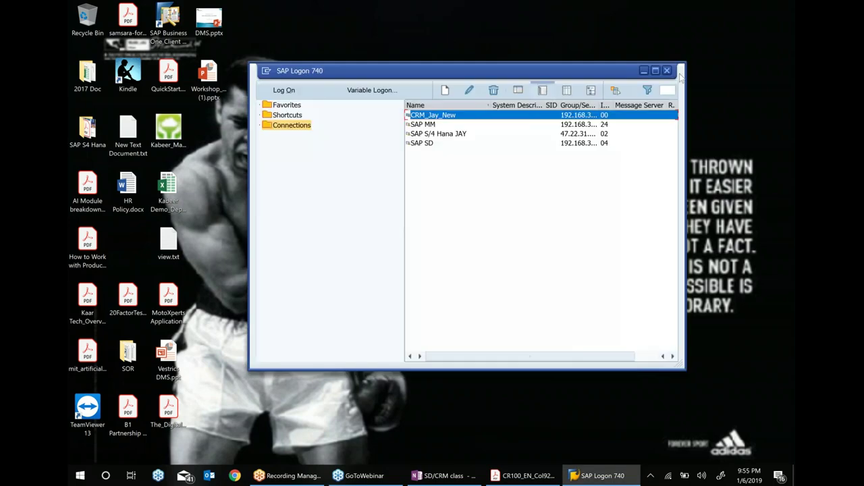
# Close SAP Logon, the CR100 course PDF and the OneNote window
pyautogui.click(667, 71)
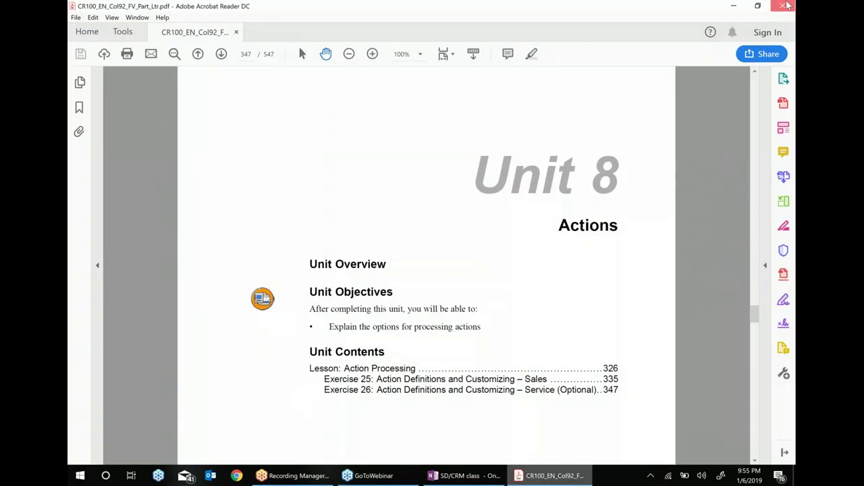
pyautogui.hotkey('alt', 'F4')
pyautogui.click(465, 475)
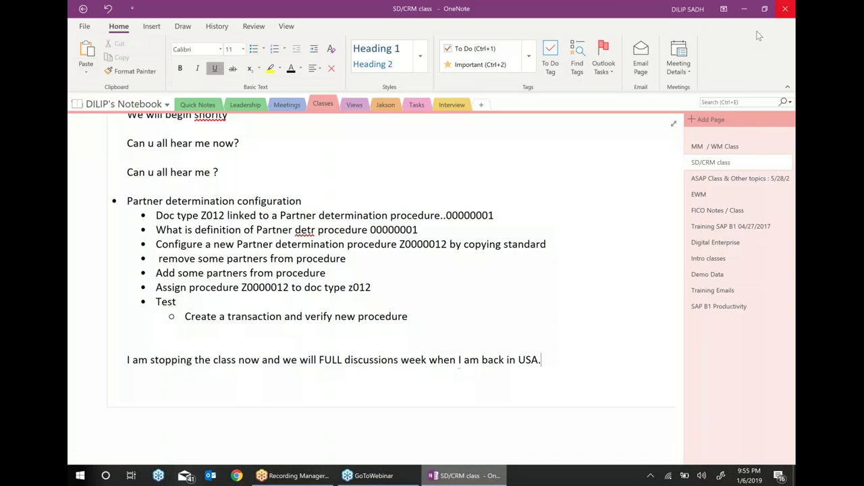
pyautogui.click(440, 477)
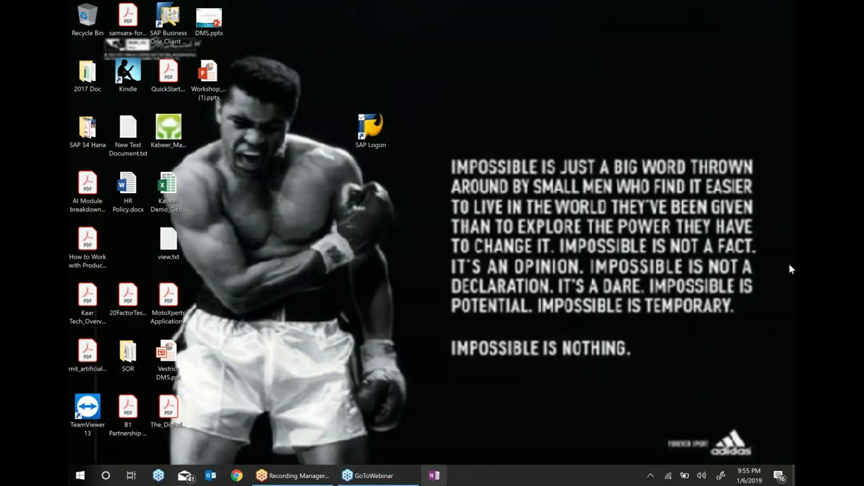